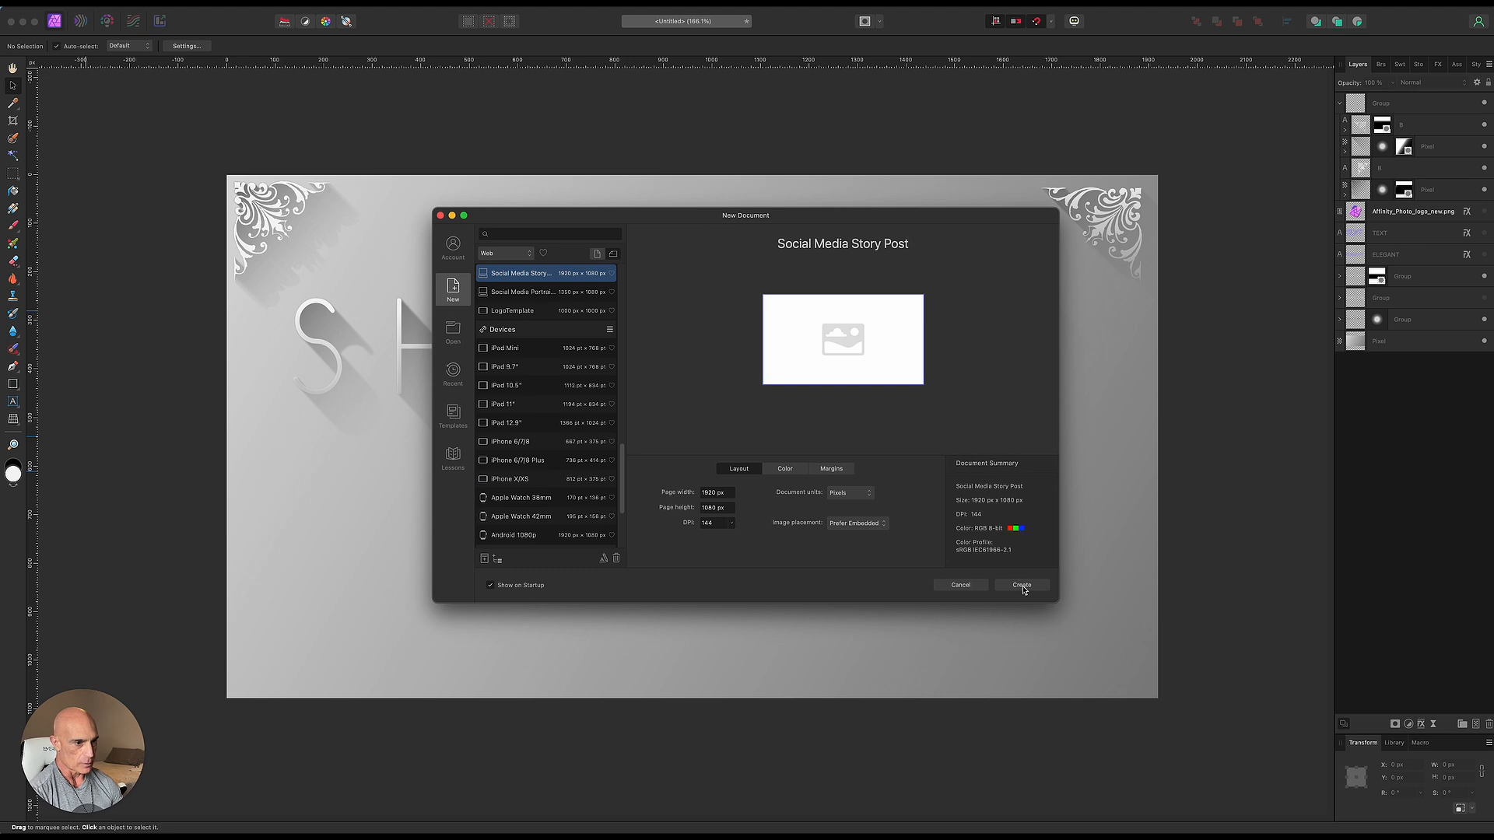
- Create a new 1920 x 1080 px Social Media Story Post document
click(1021, 588)
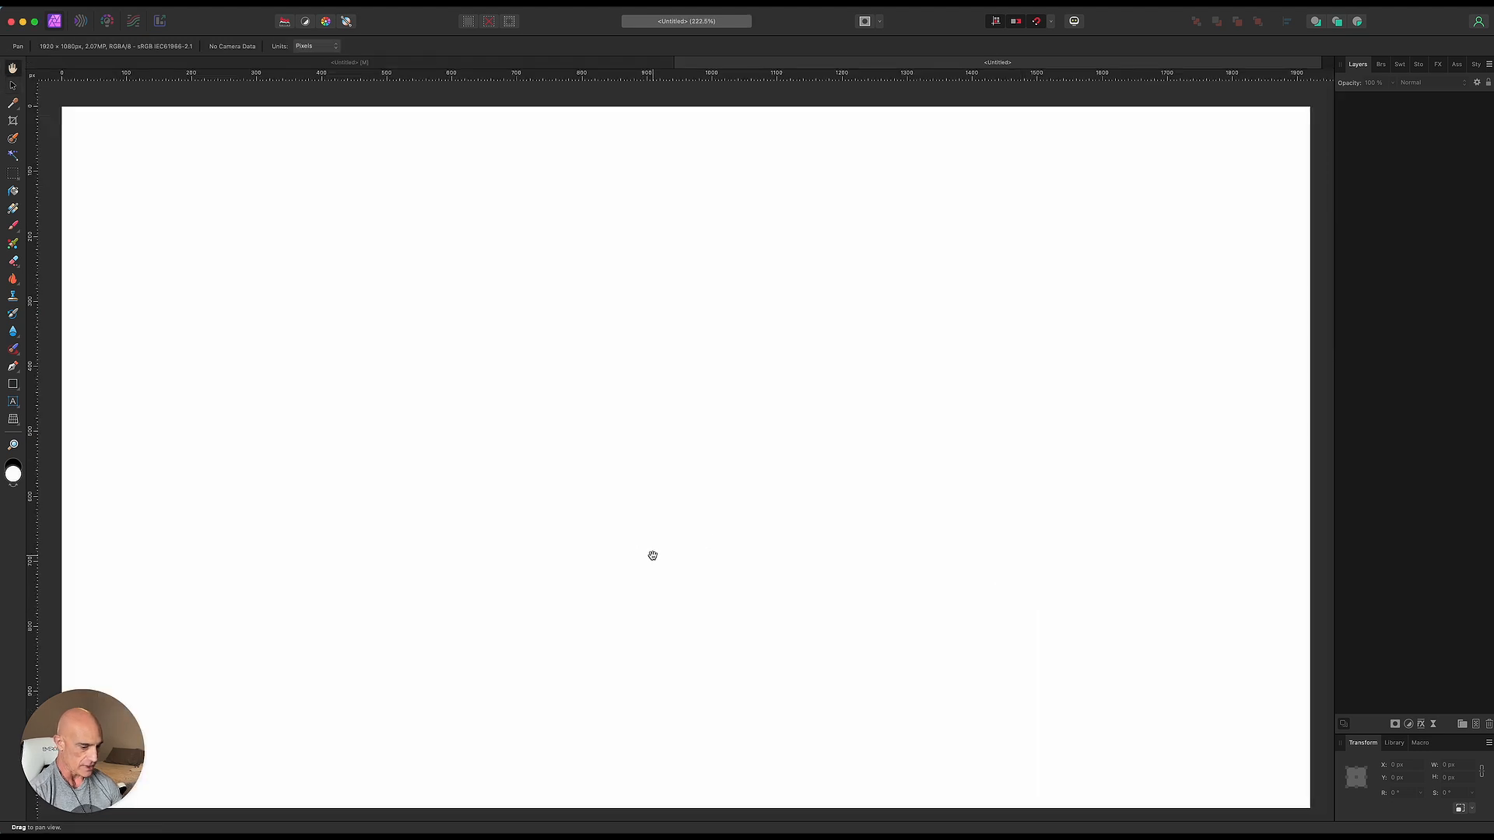
scroll(646, 537, down, 2)
drag(643, 529, 646, 474)
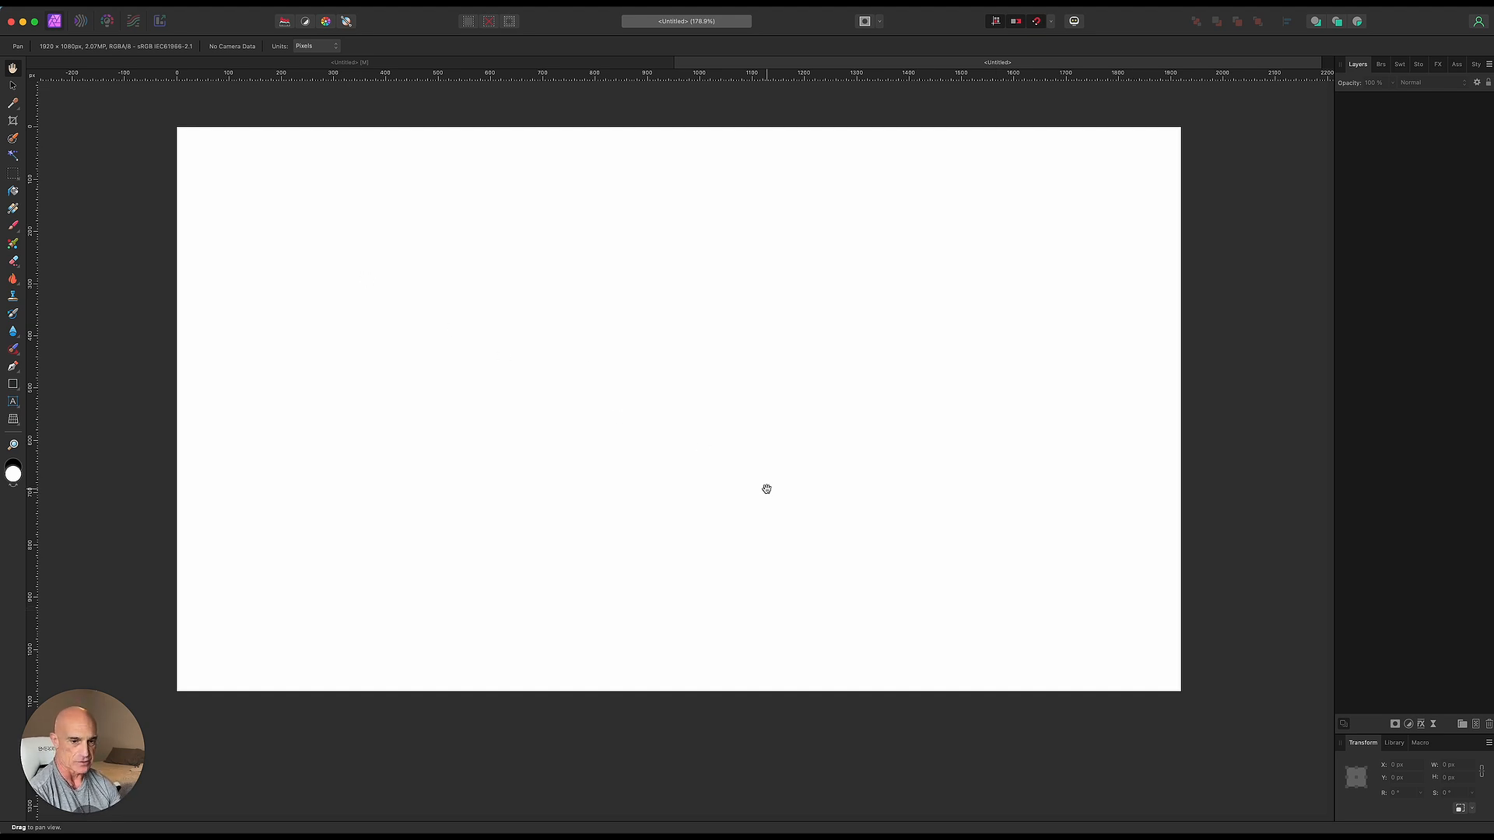
- Add a new pixel layer and fill it with a linear gradient running diagonally from the top-left to the bottom-right corner
click(1476, 725)
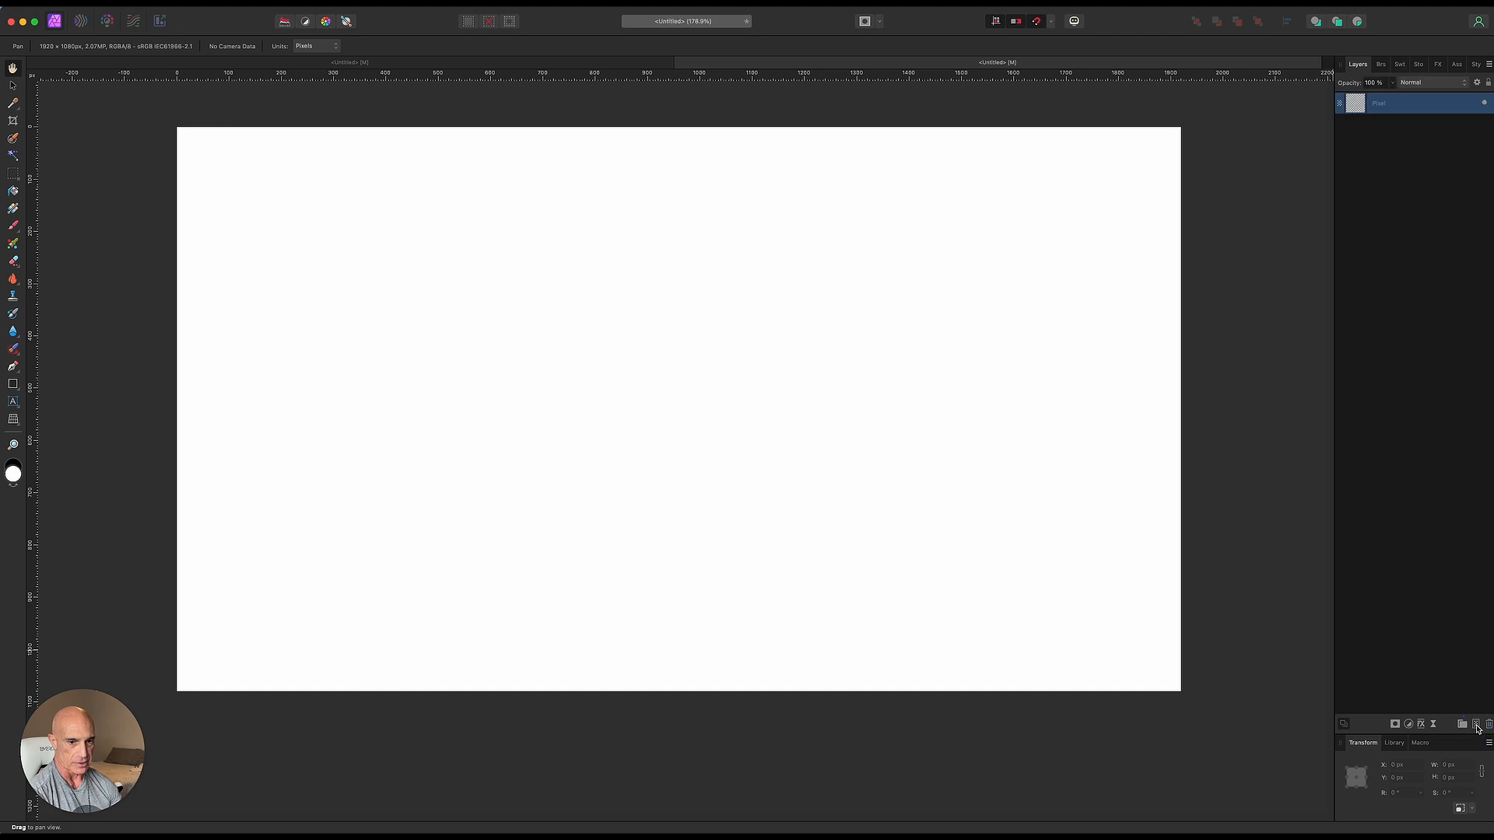
click(13, 210)
drag(178, 127, 1180, 692)
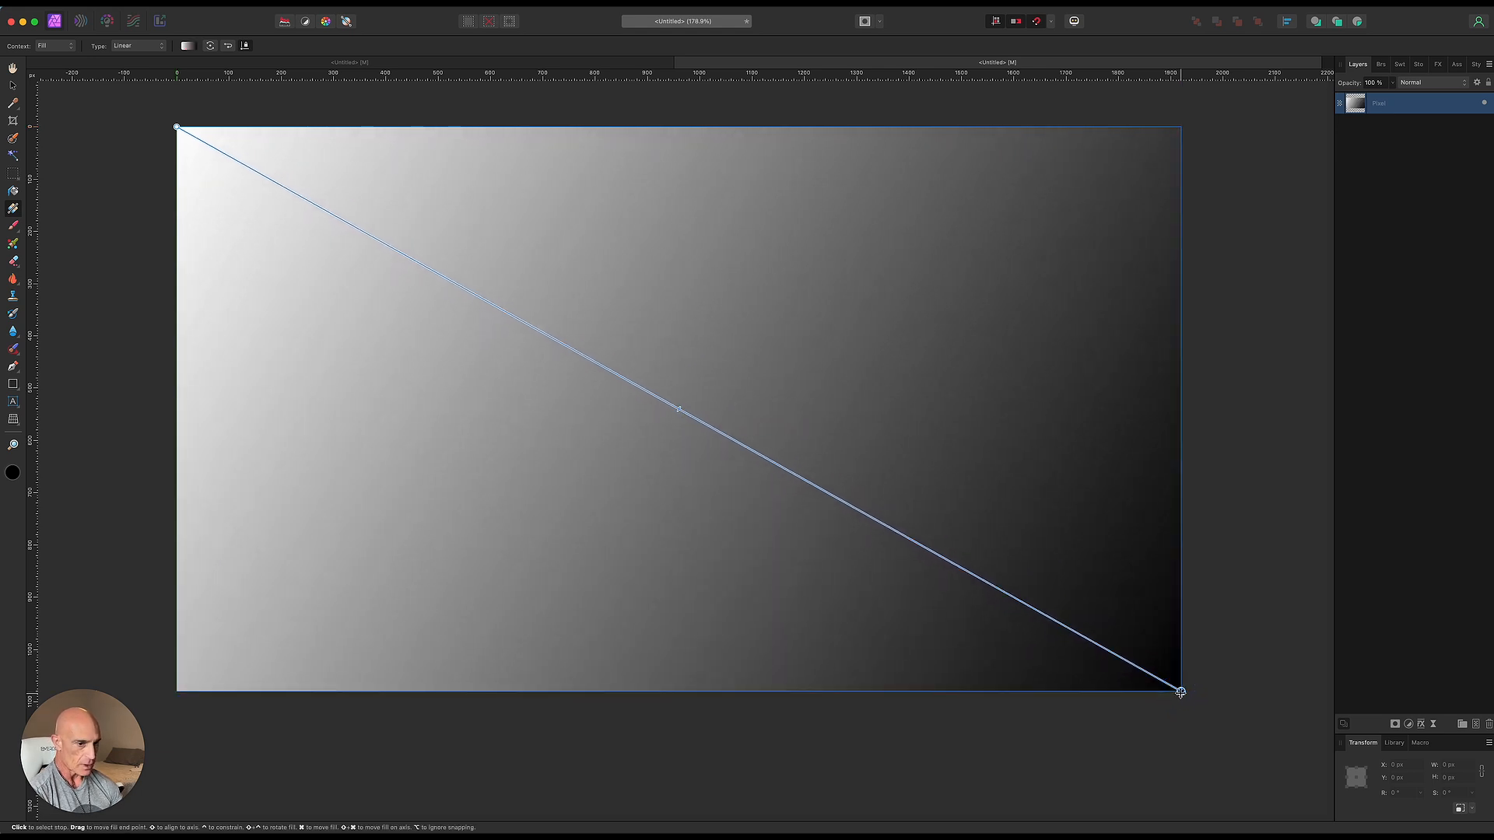
- Set the gradient's end color to mid grey 8A8A8A and its start color to light grey ECECEC
click(13, 472)
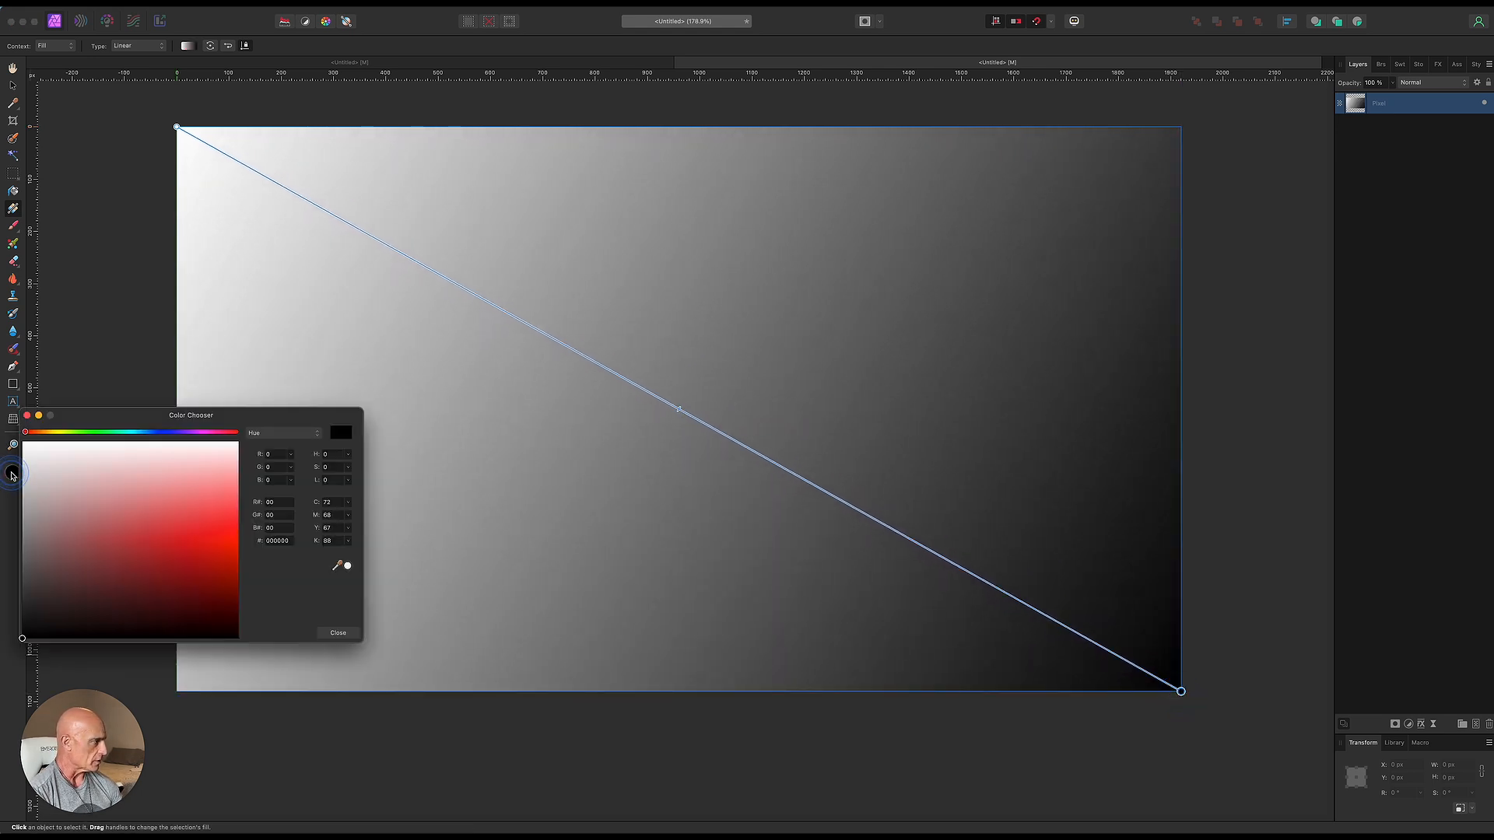
drag(28, 537, 17, 532)
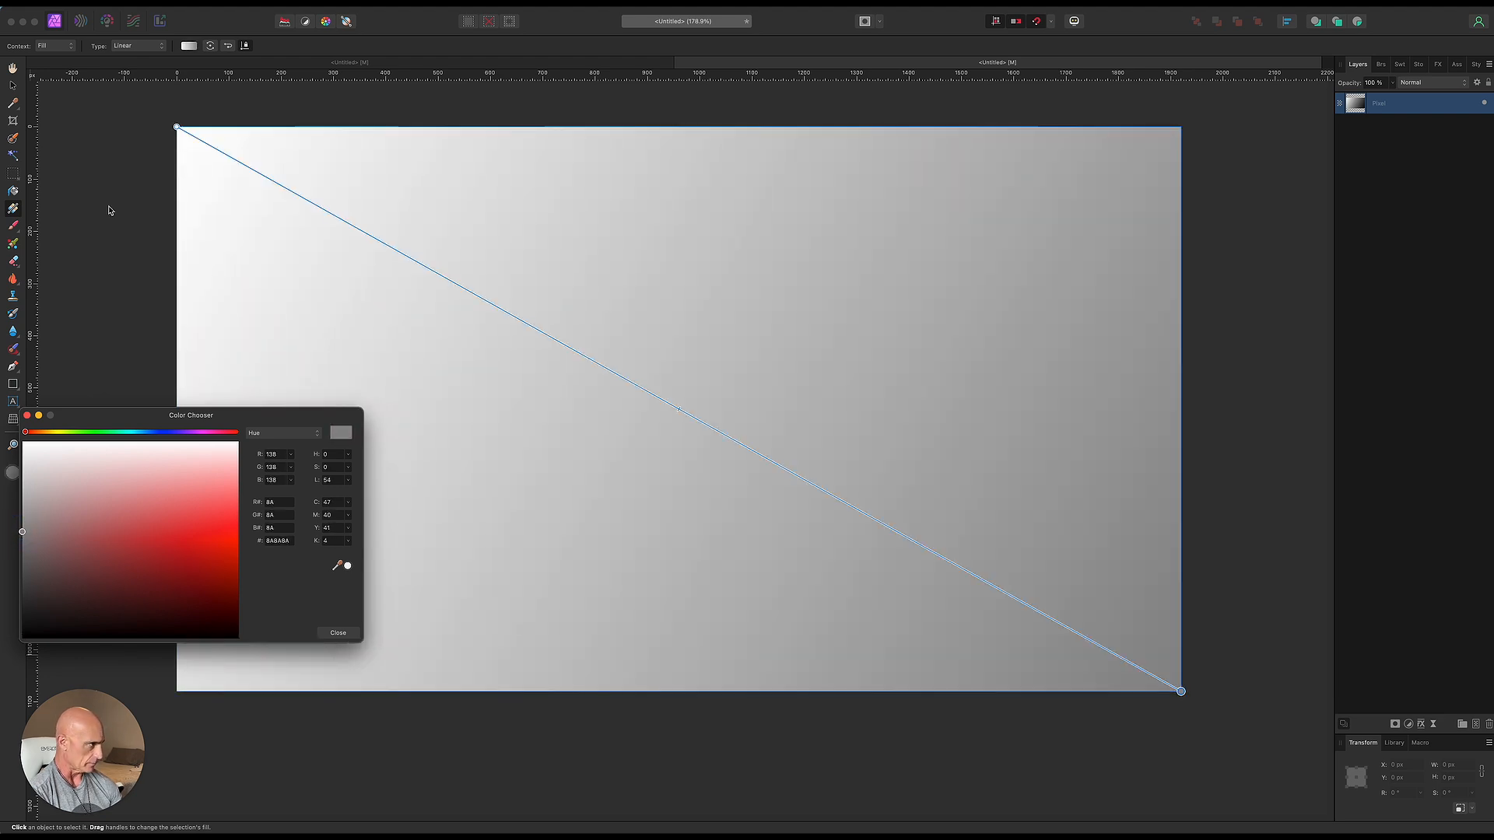
click(177, 127)
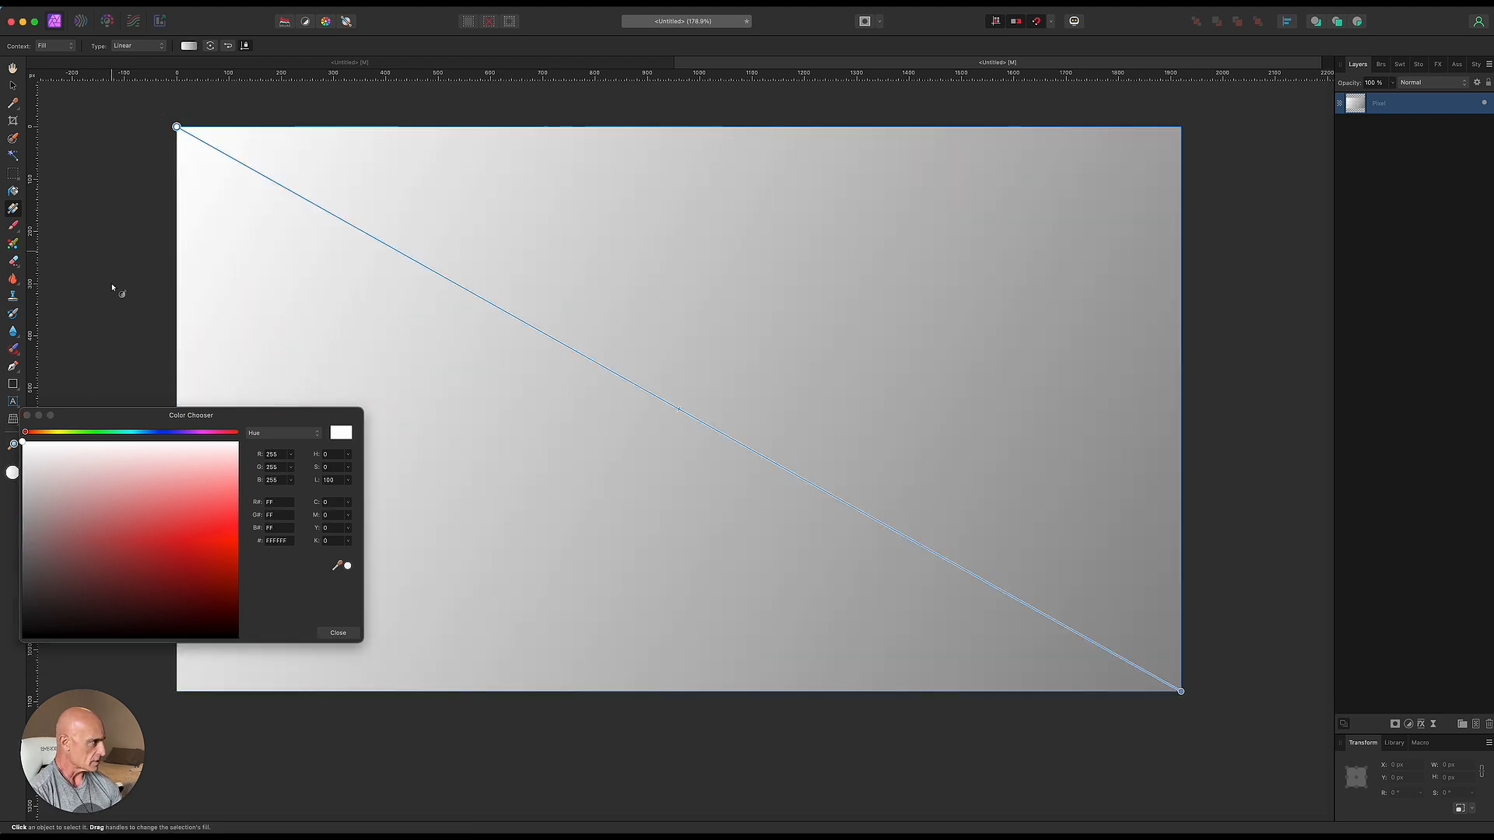
drag(24, 472, 12, 459)
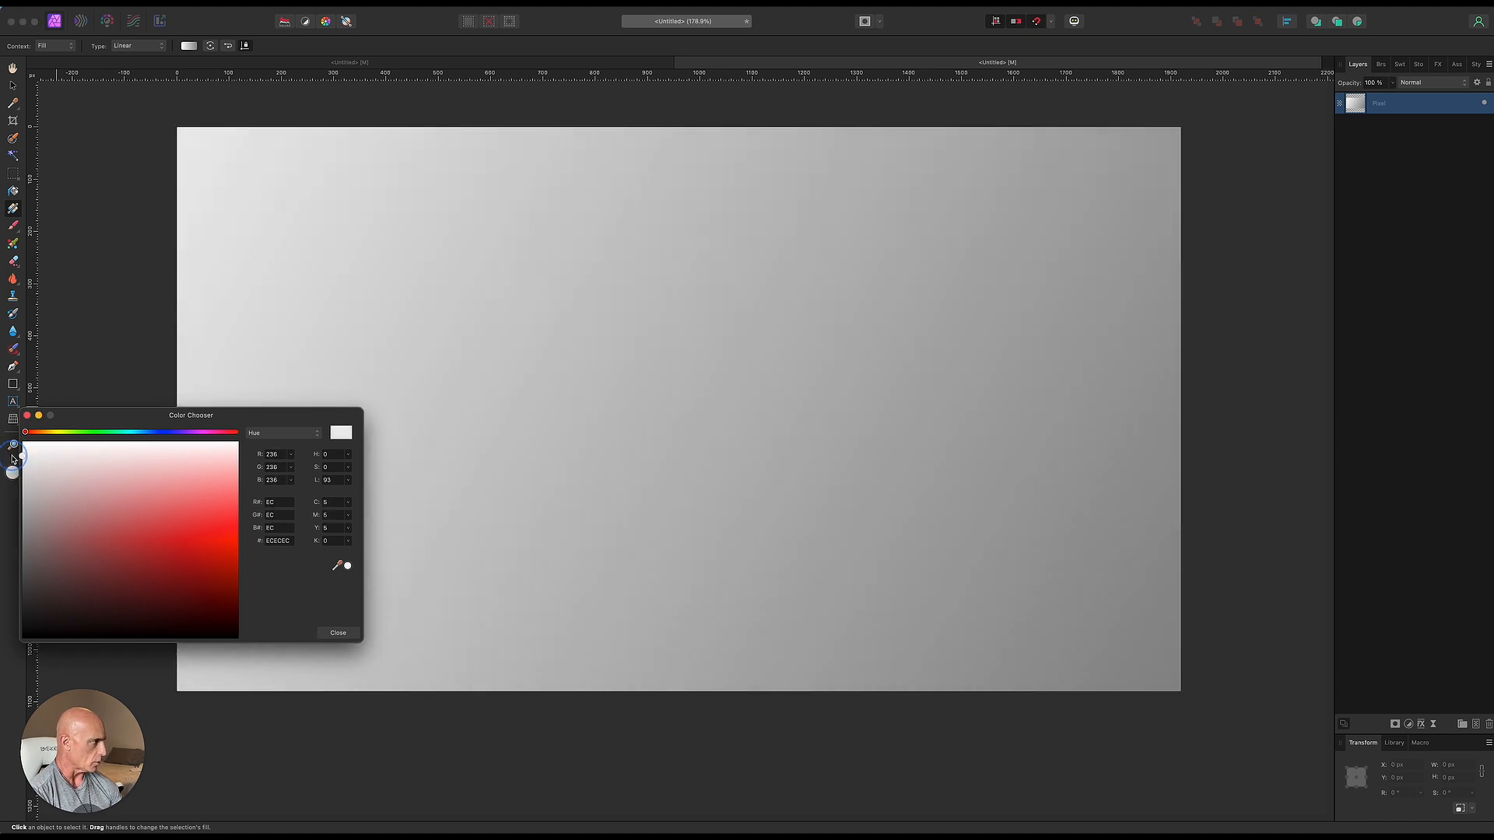
click(337, 632)
- Apply Add Noise to the gradient layer at 10% intensity, Gaussian, monochromatic
key(v)
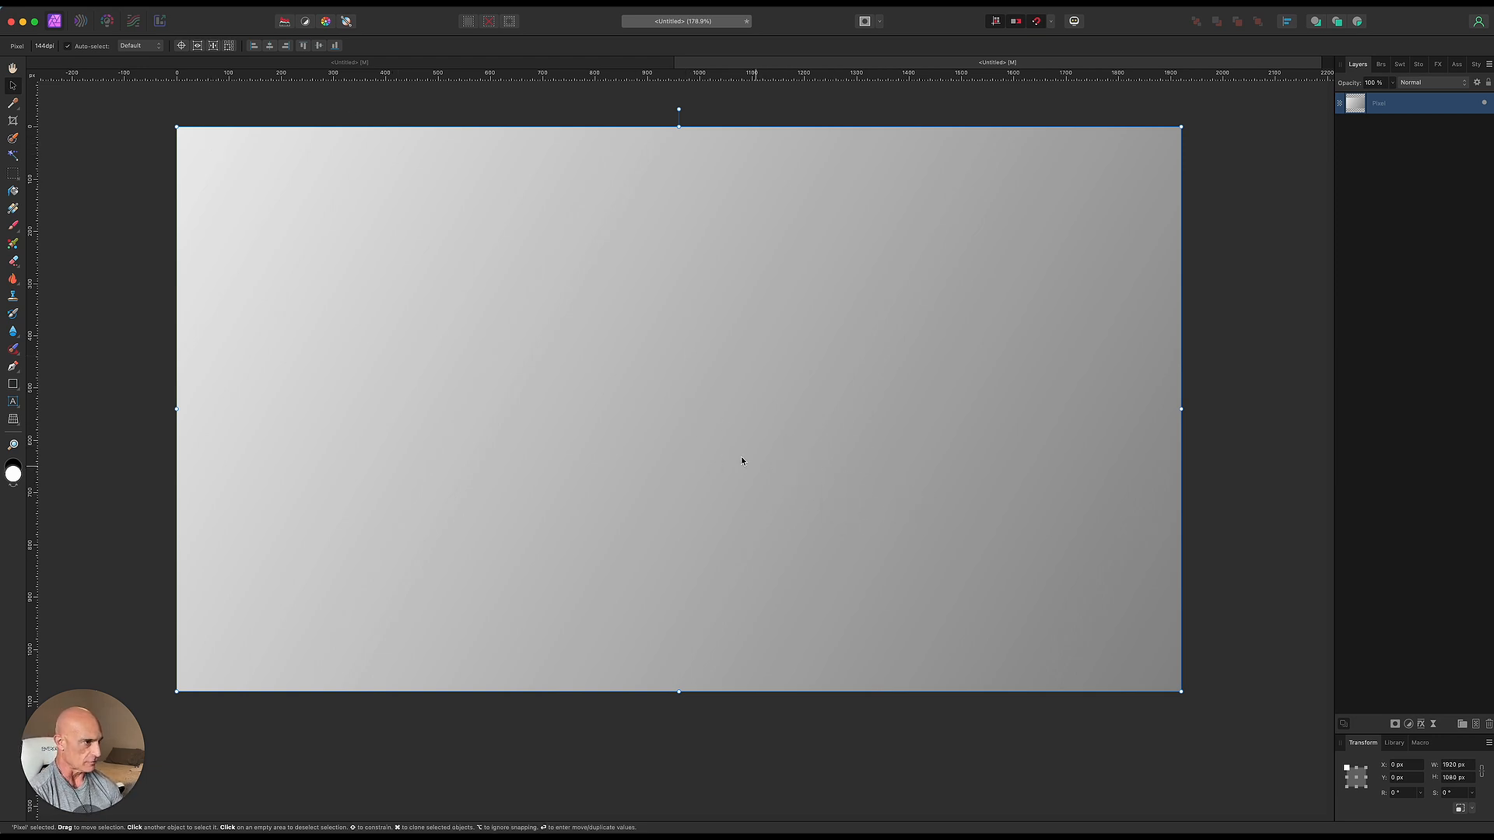
click(344, 7)
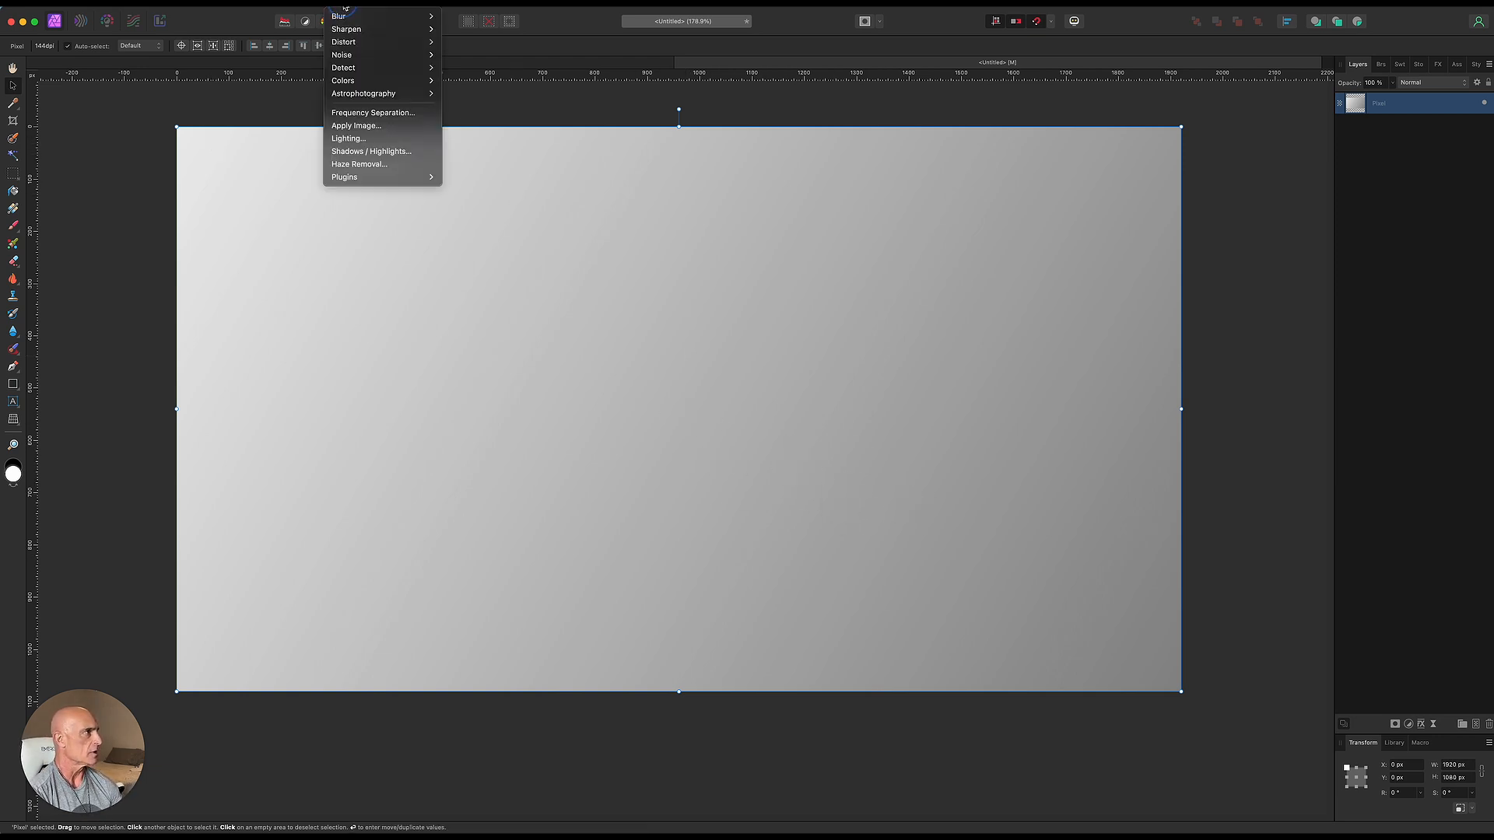
mouse_move(351, 57)
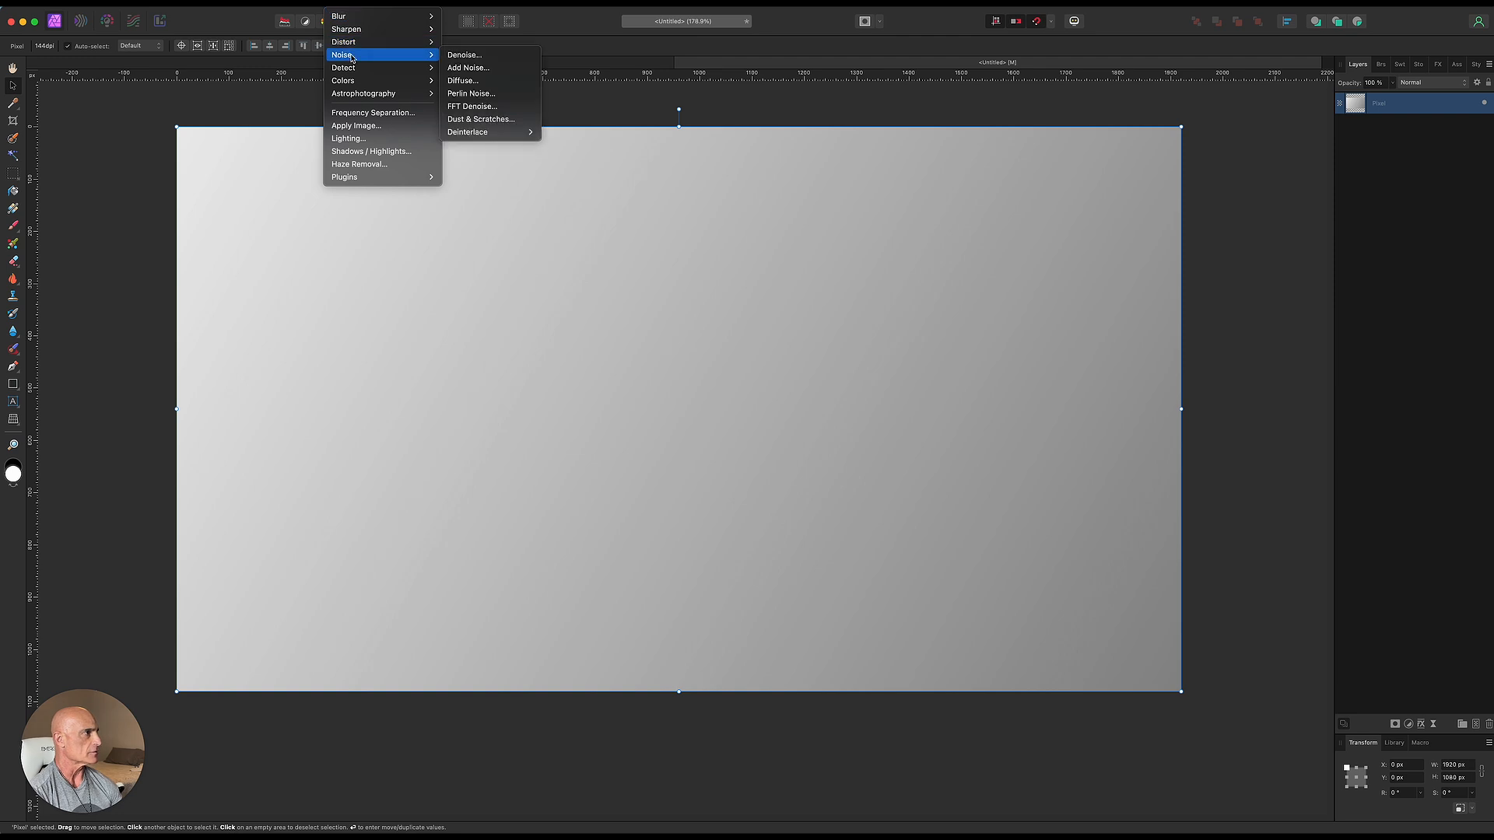
click(468, 68)
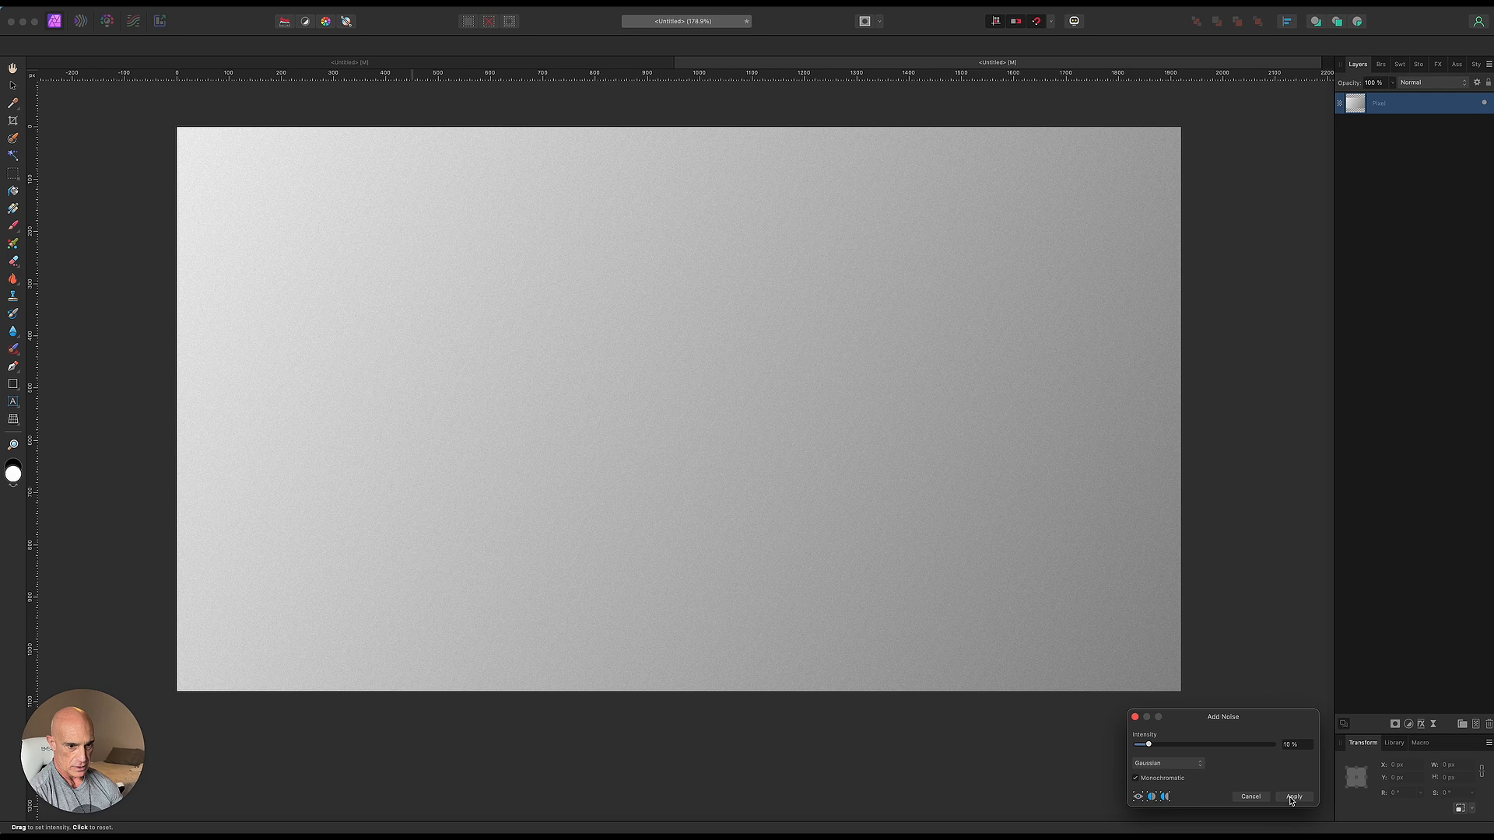
click(1290, 798)
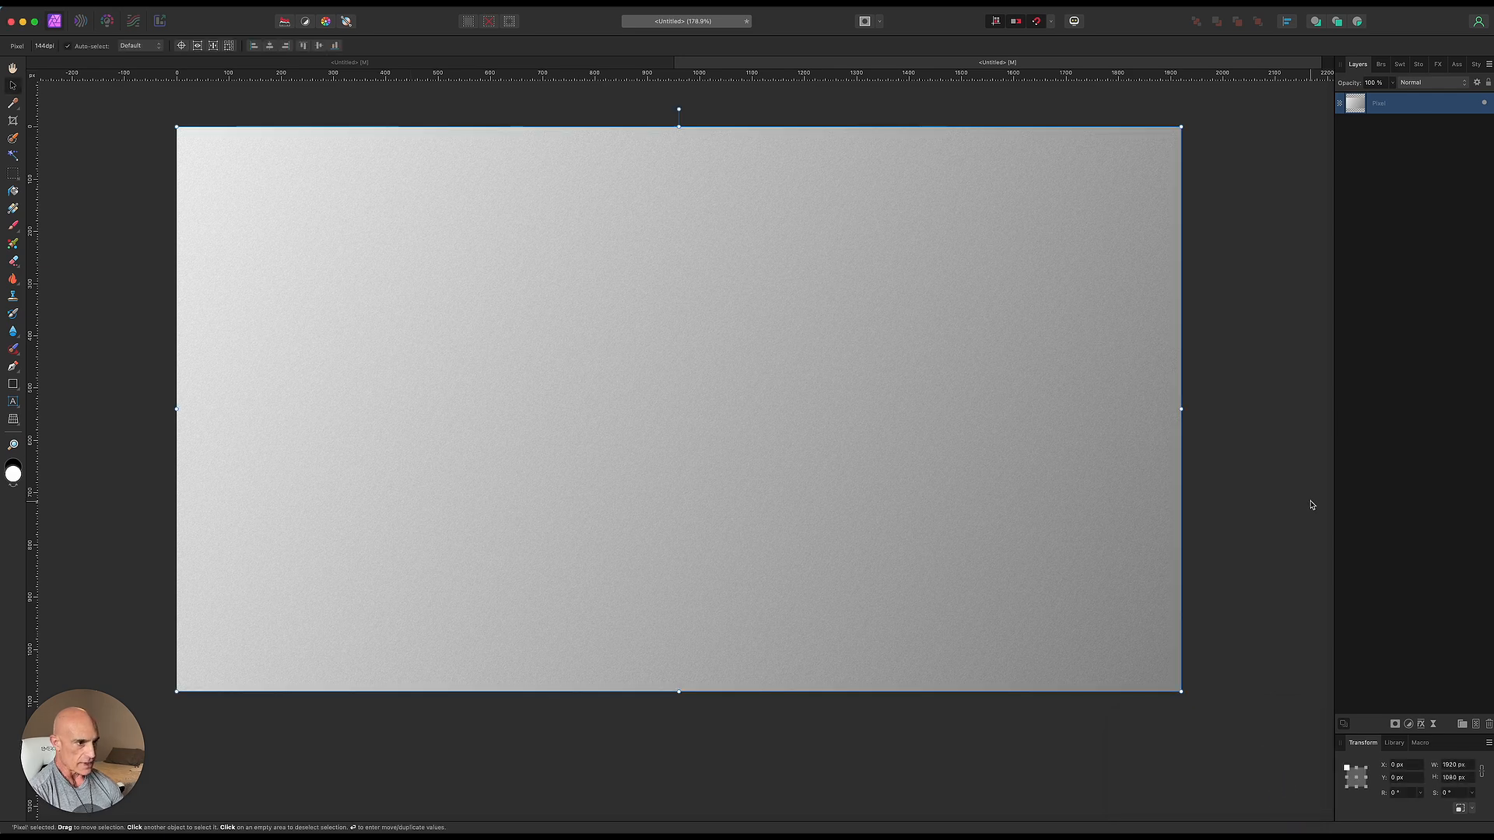
- Add a live Gaussian Blur filter with a small radius to the gradient layer
click(1434, 726)
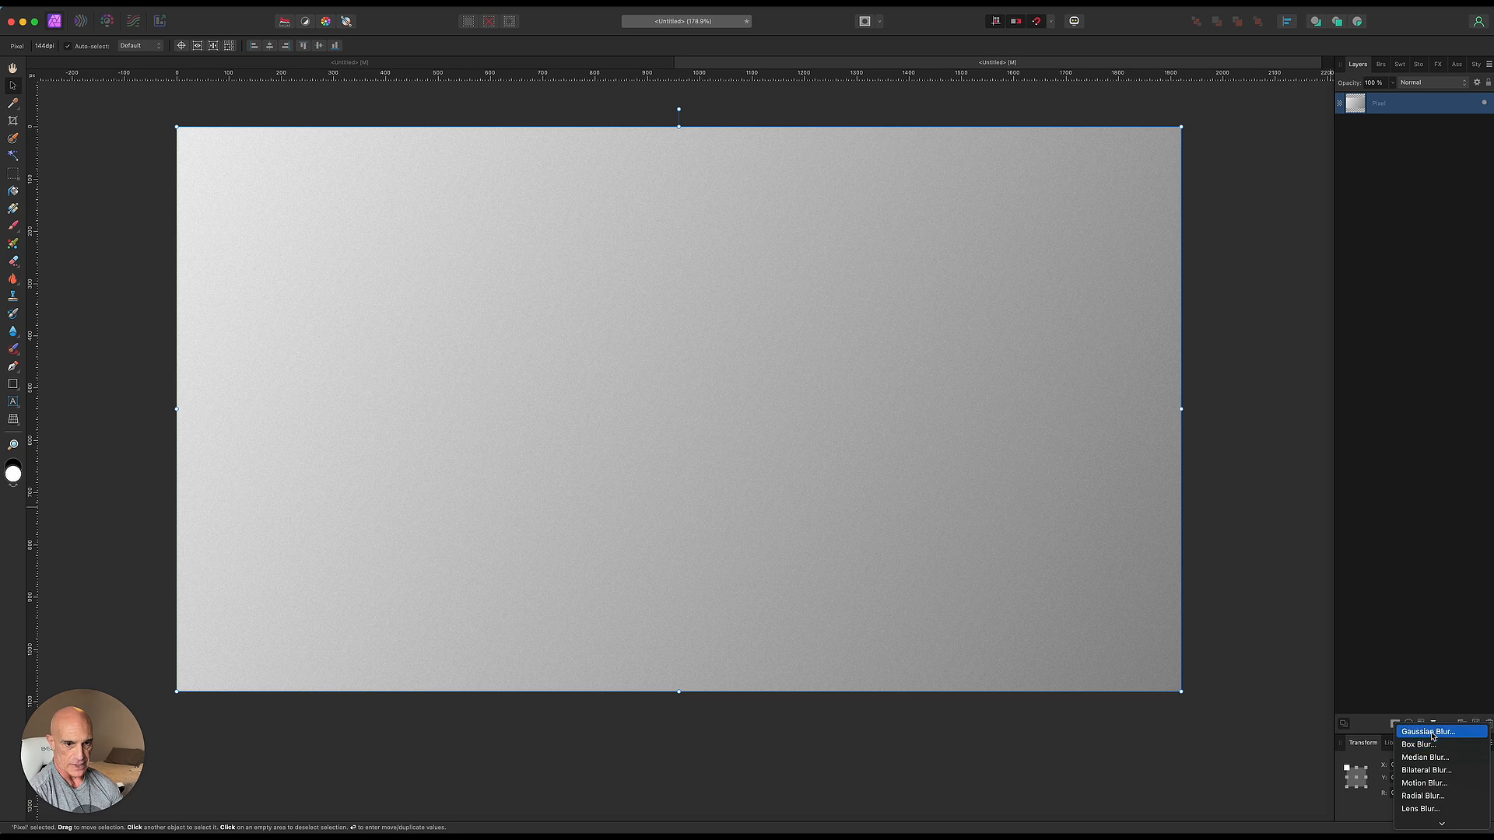
click(1439, 728)
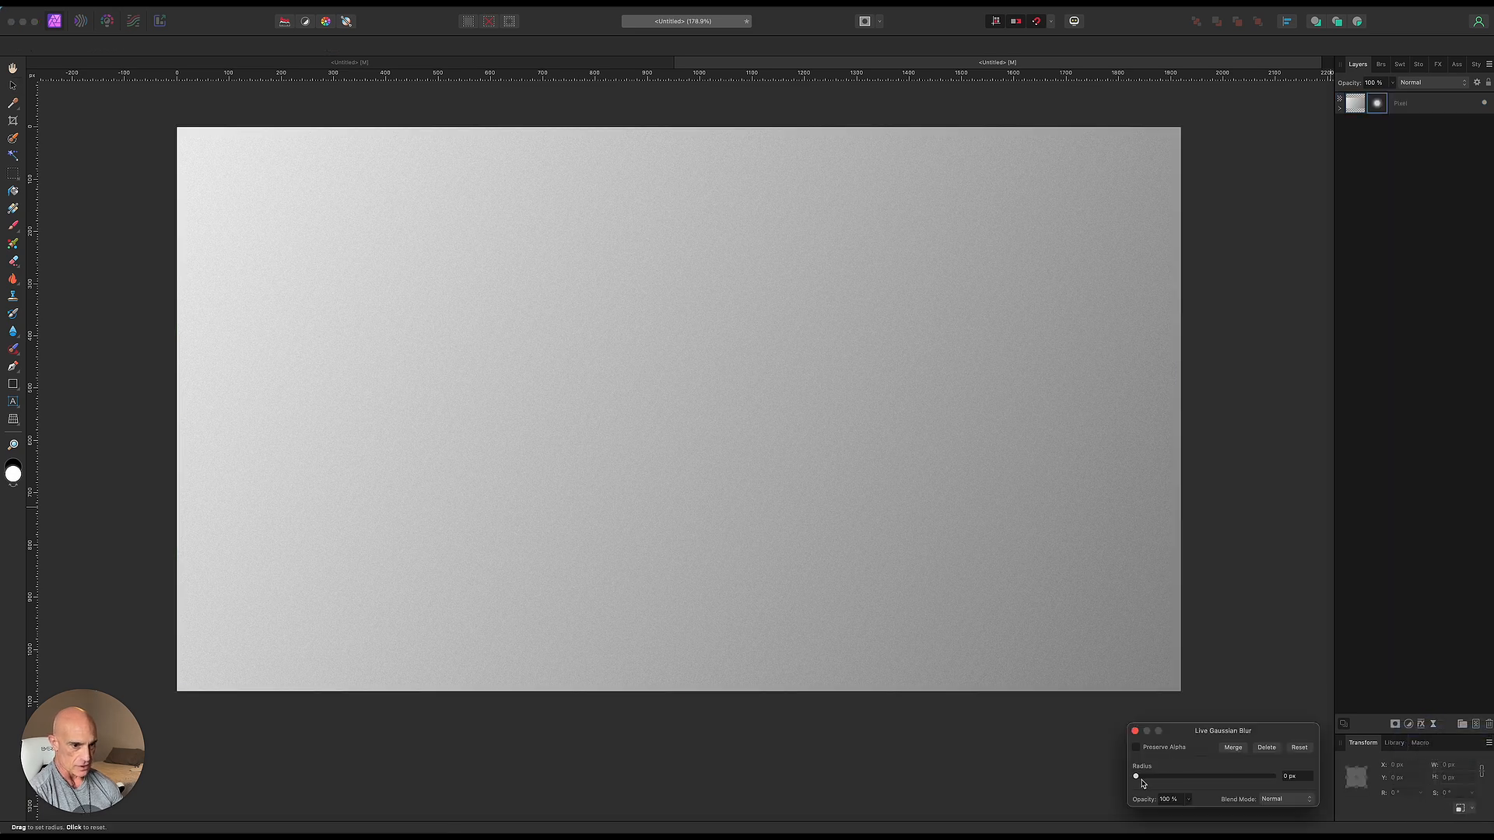
drag(1138, 780, 1167, 782)
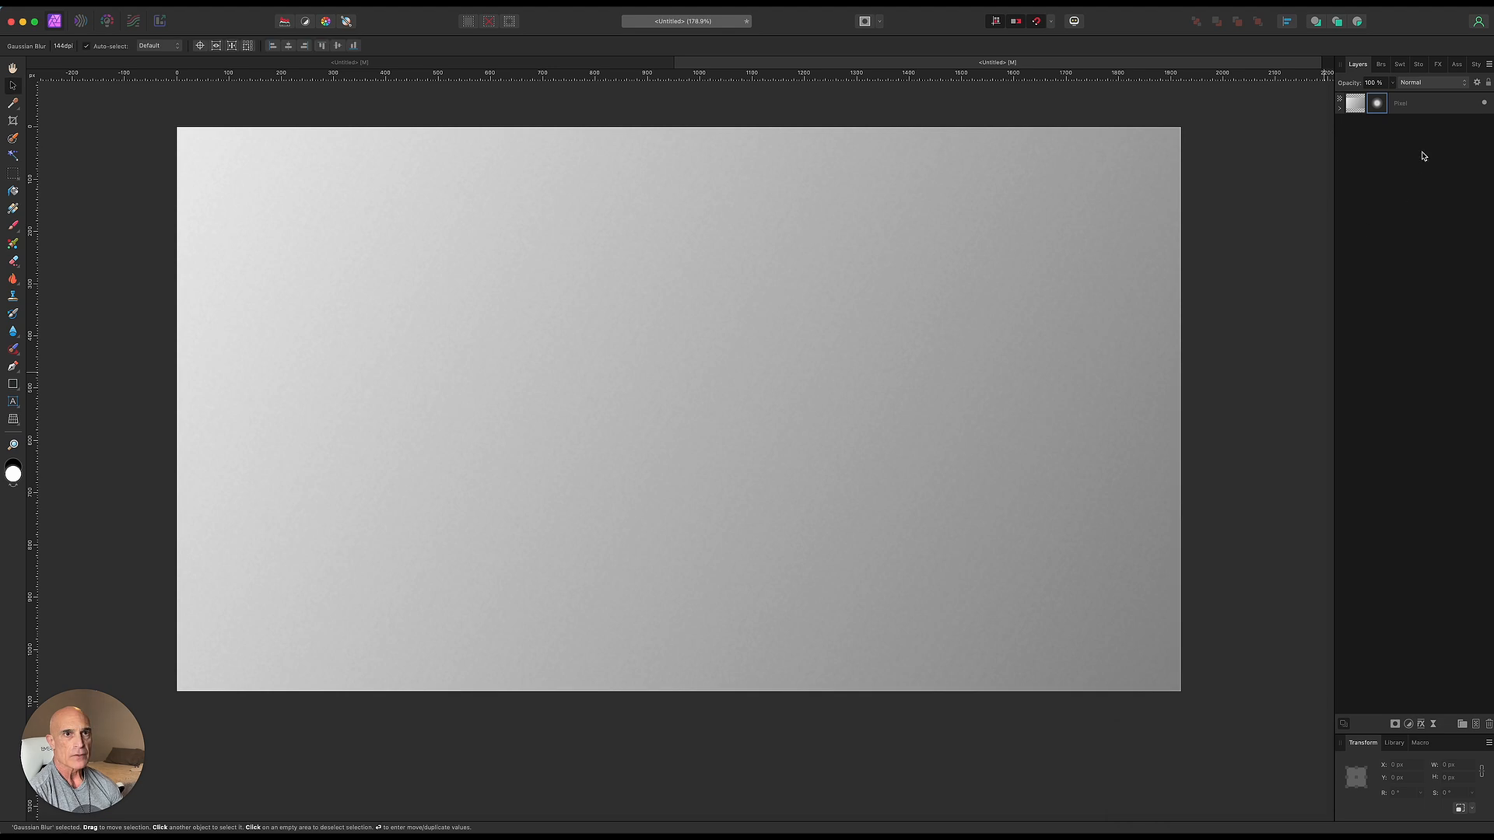
- Rasterize the gradient layer to bake in the blur
click(1423, 109)
right_click(1424, 110)
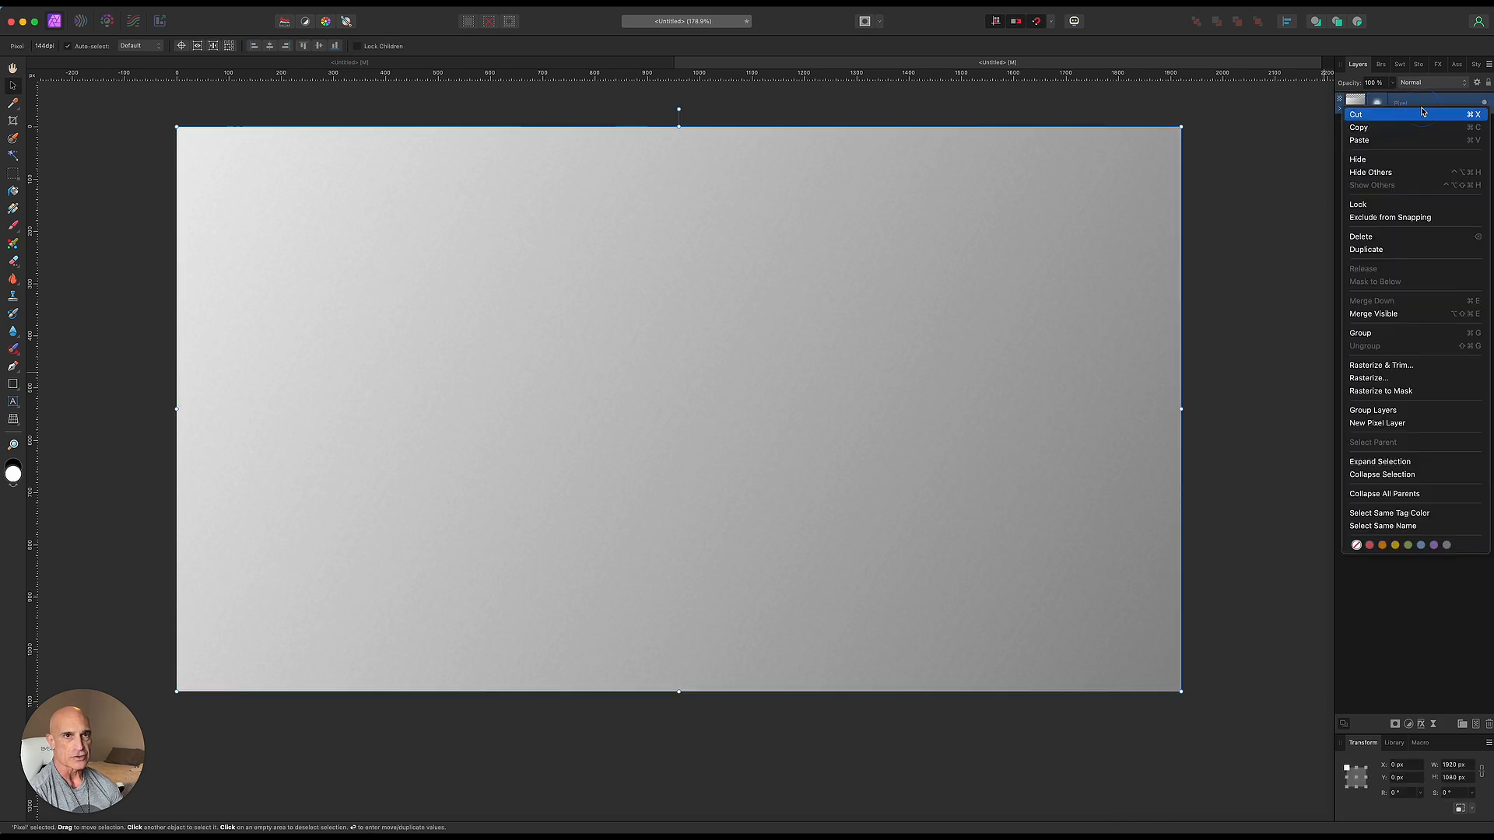
click(1362, 369)
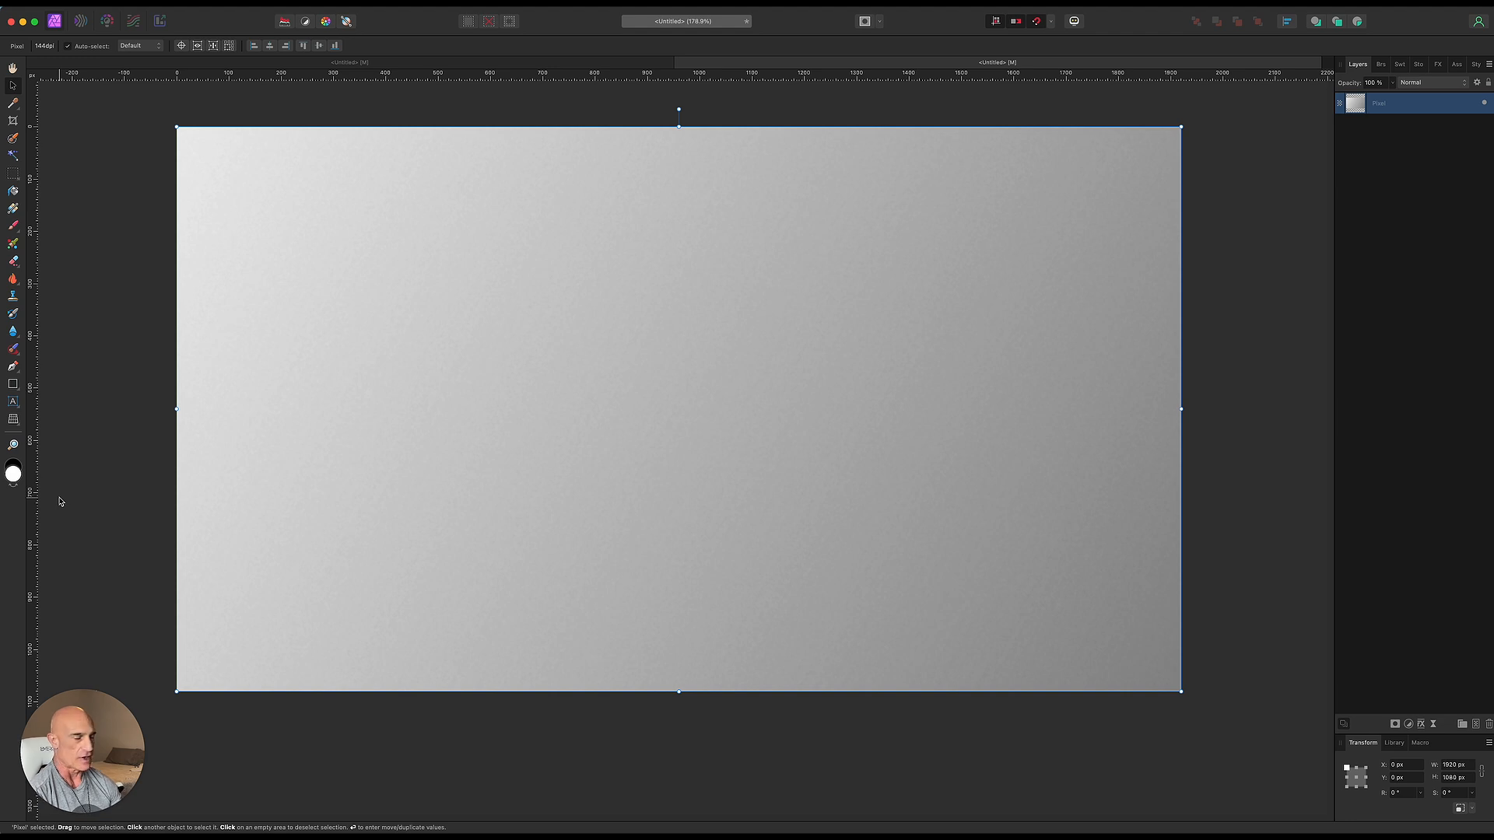
- Create an art text letter T in the eurofurence light font at about 193.6 pt on the left of the canvas
click(14, 401)
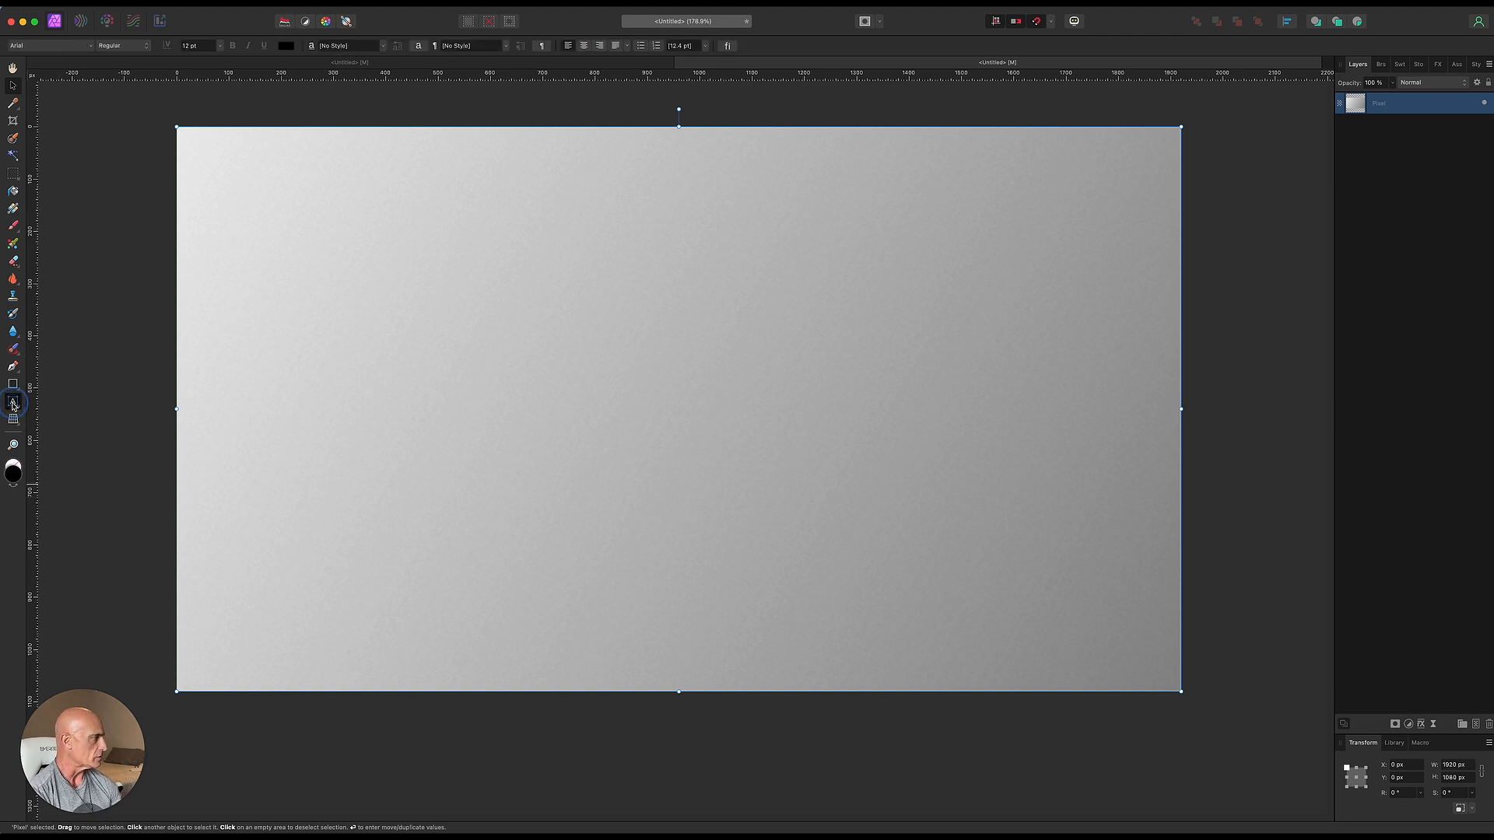
click(69, 45)
click(131, 562)
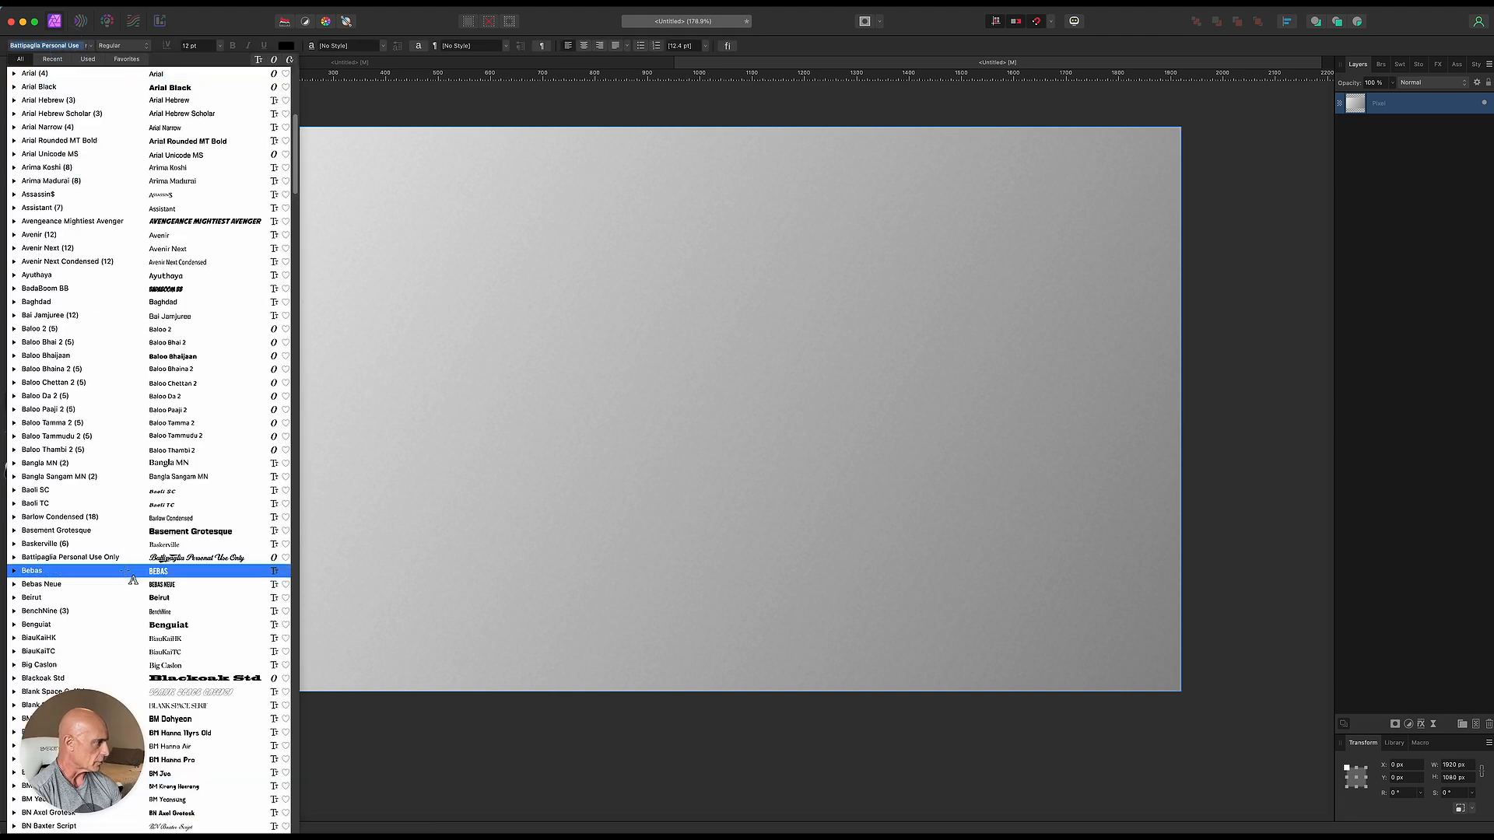
scroll(140, 599, down, 10)
scroll(141, 601, down, 15)
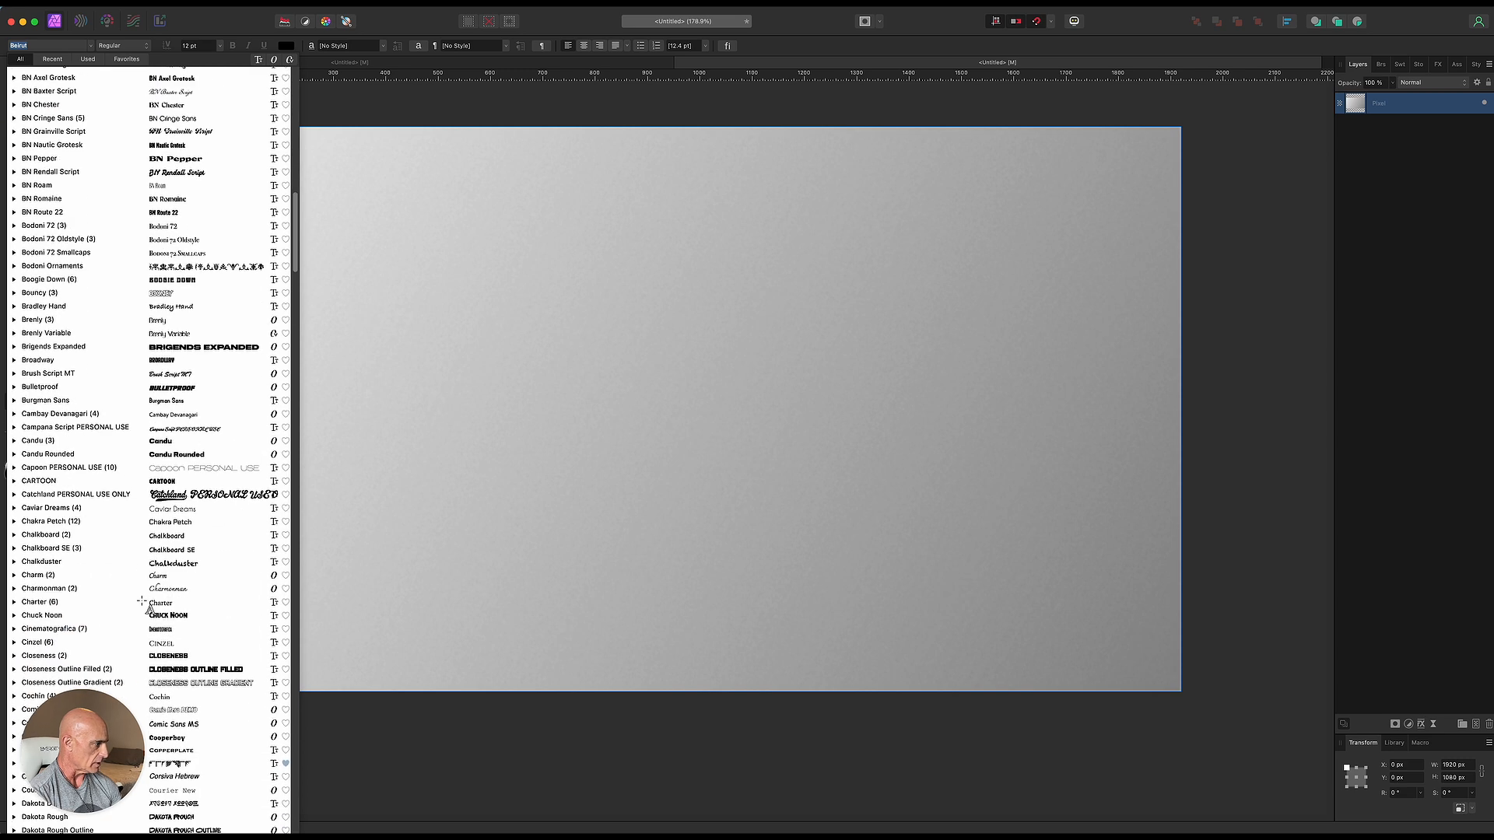
scroll(142, 601, down, 5)
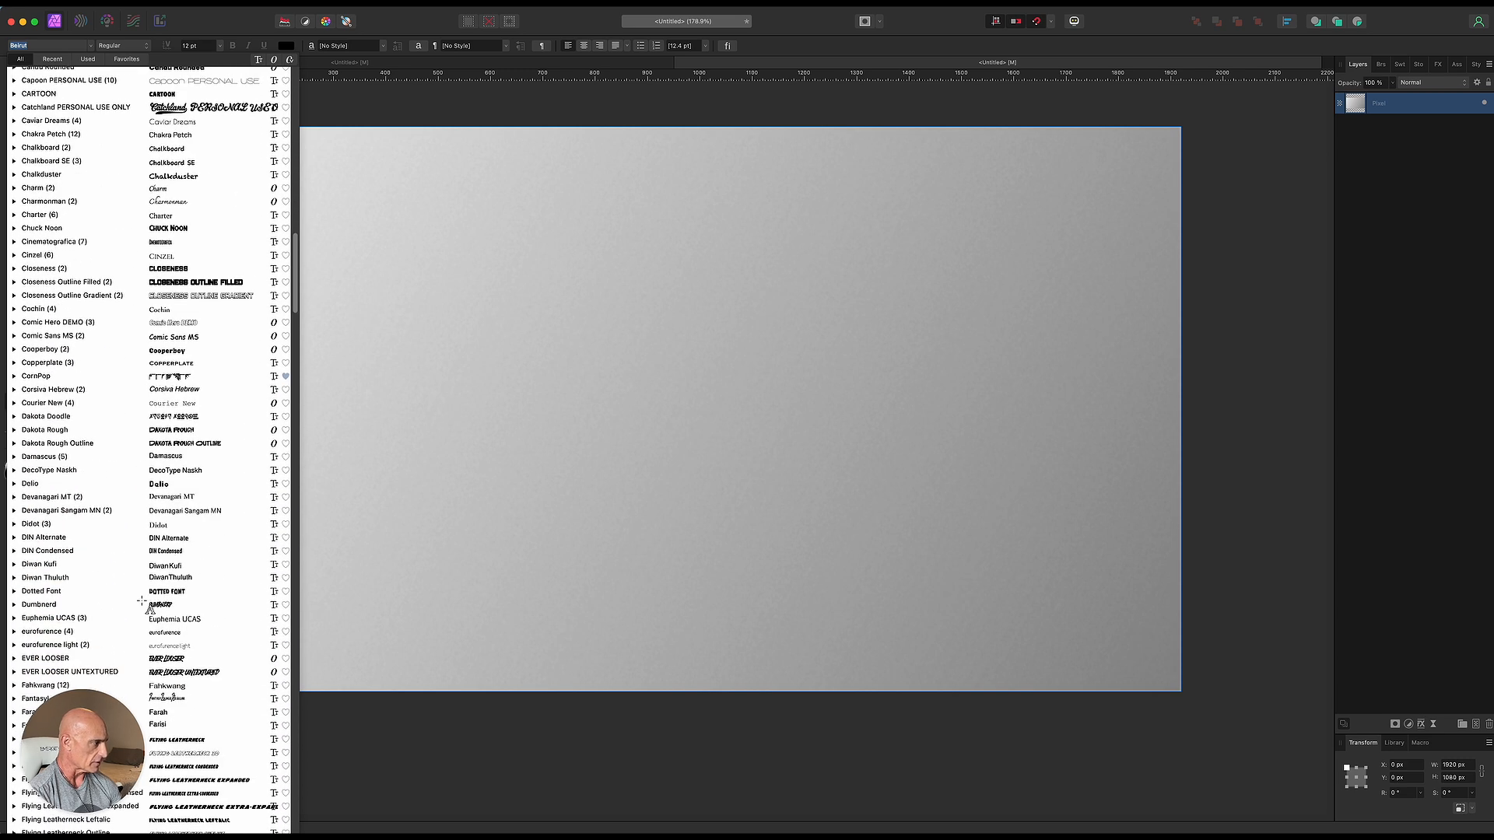
click(160, 646)
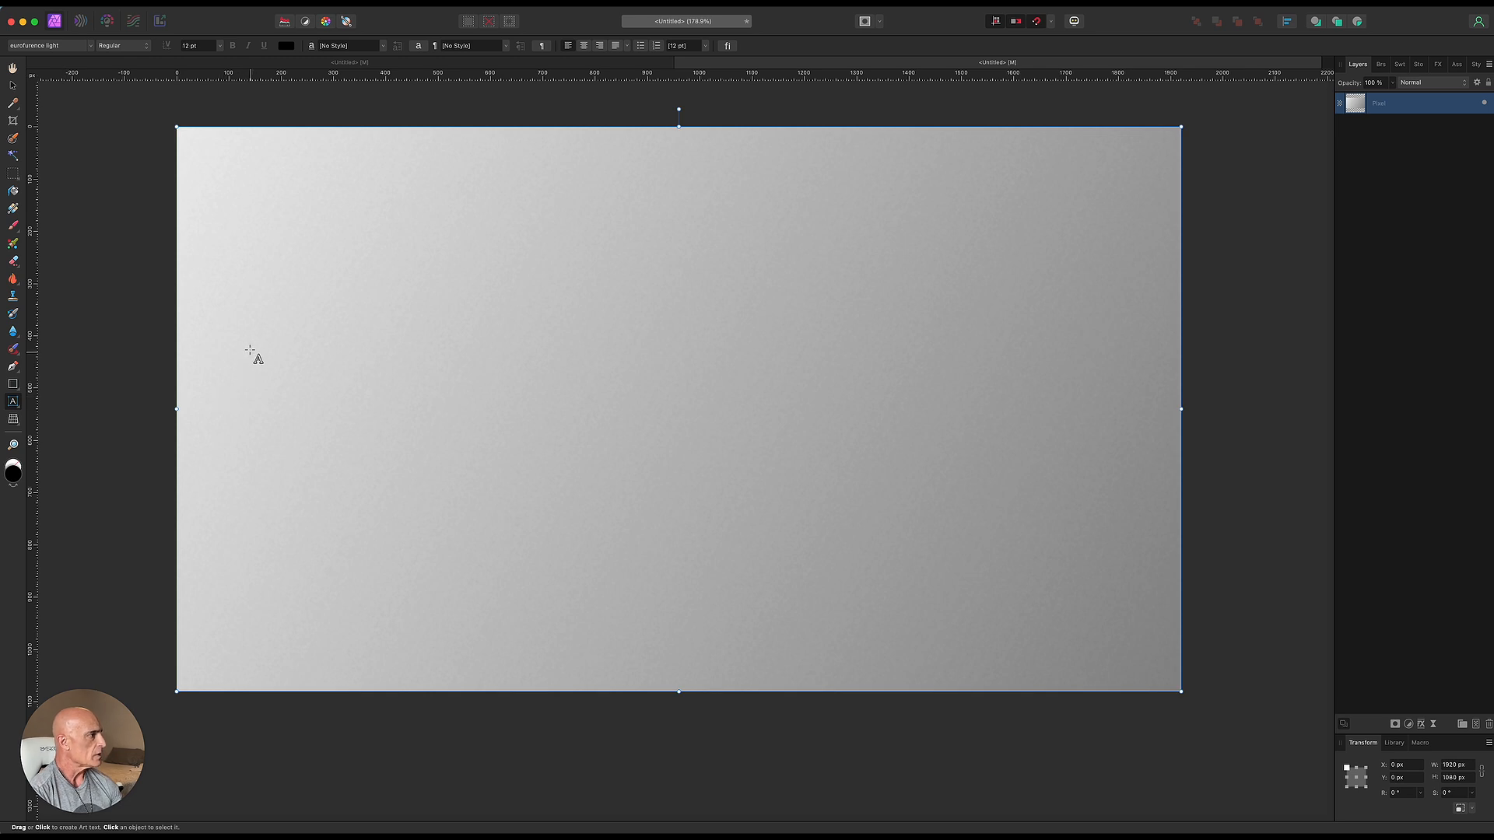
drag(247, 321, 354, 460)
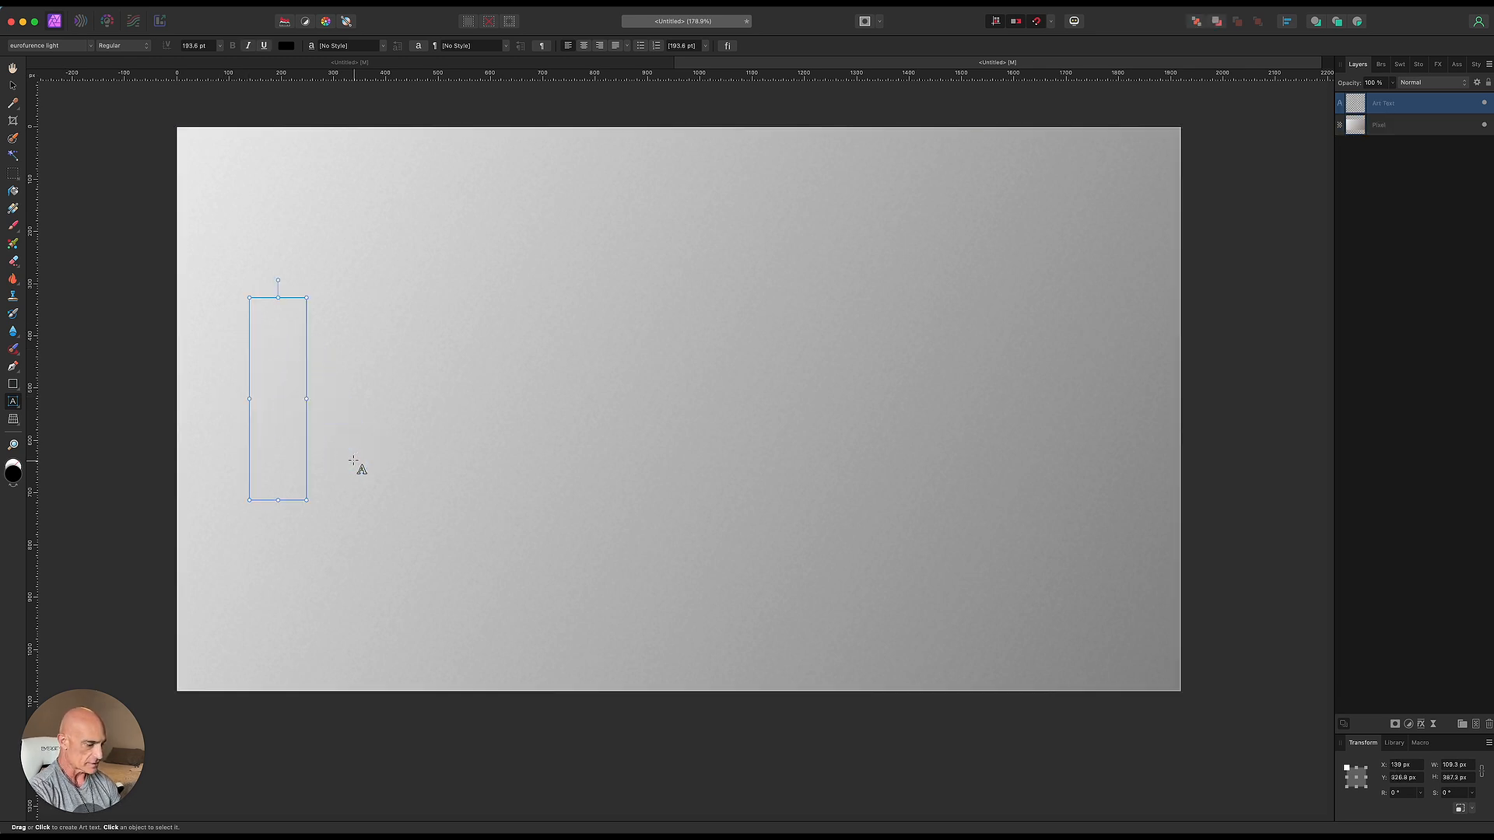
text(T)
key(Escape)
- Move the T slightly to the right and set its color to near-white F4F4F4
drag(297, 403, 373, 400)
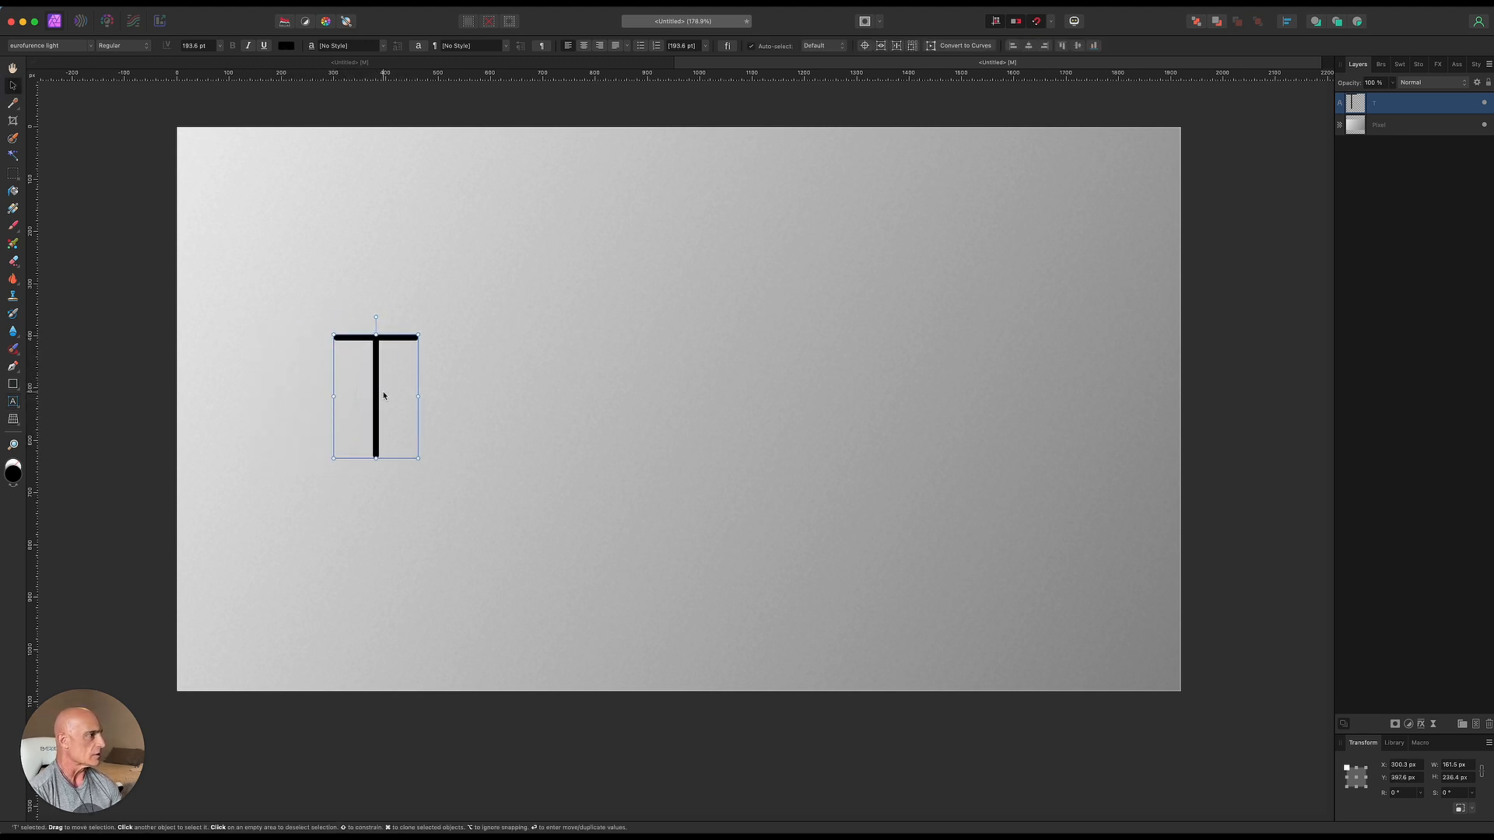
click(286, 45)
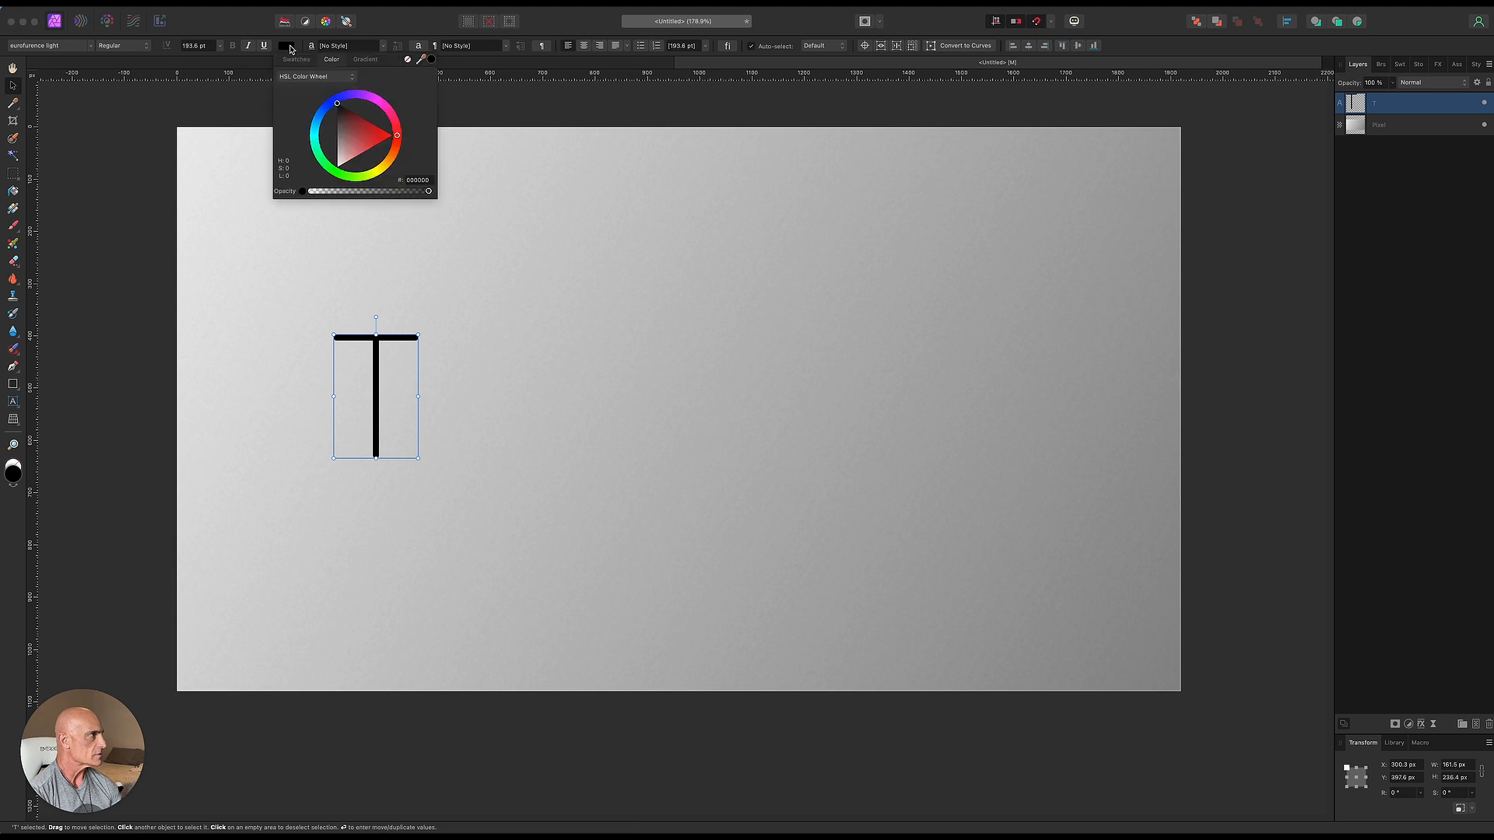
click(339, 166)
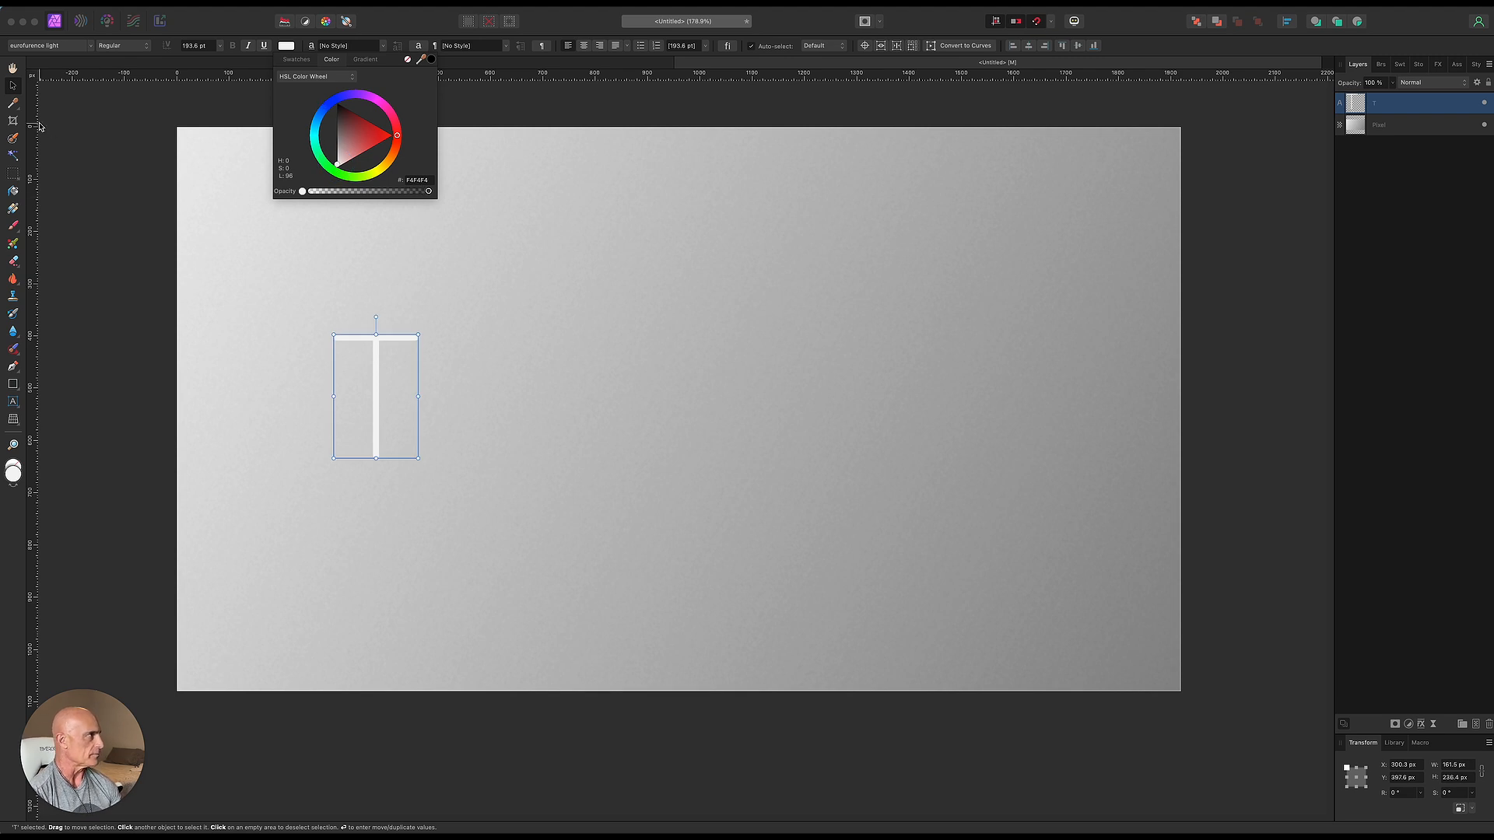
- Add a horizontal guide at the T's baseline and duplicate the T to the right, retyping the copy as E
drag(645, 75, 595, 461)
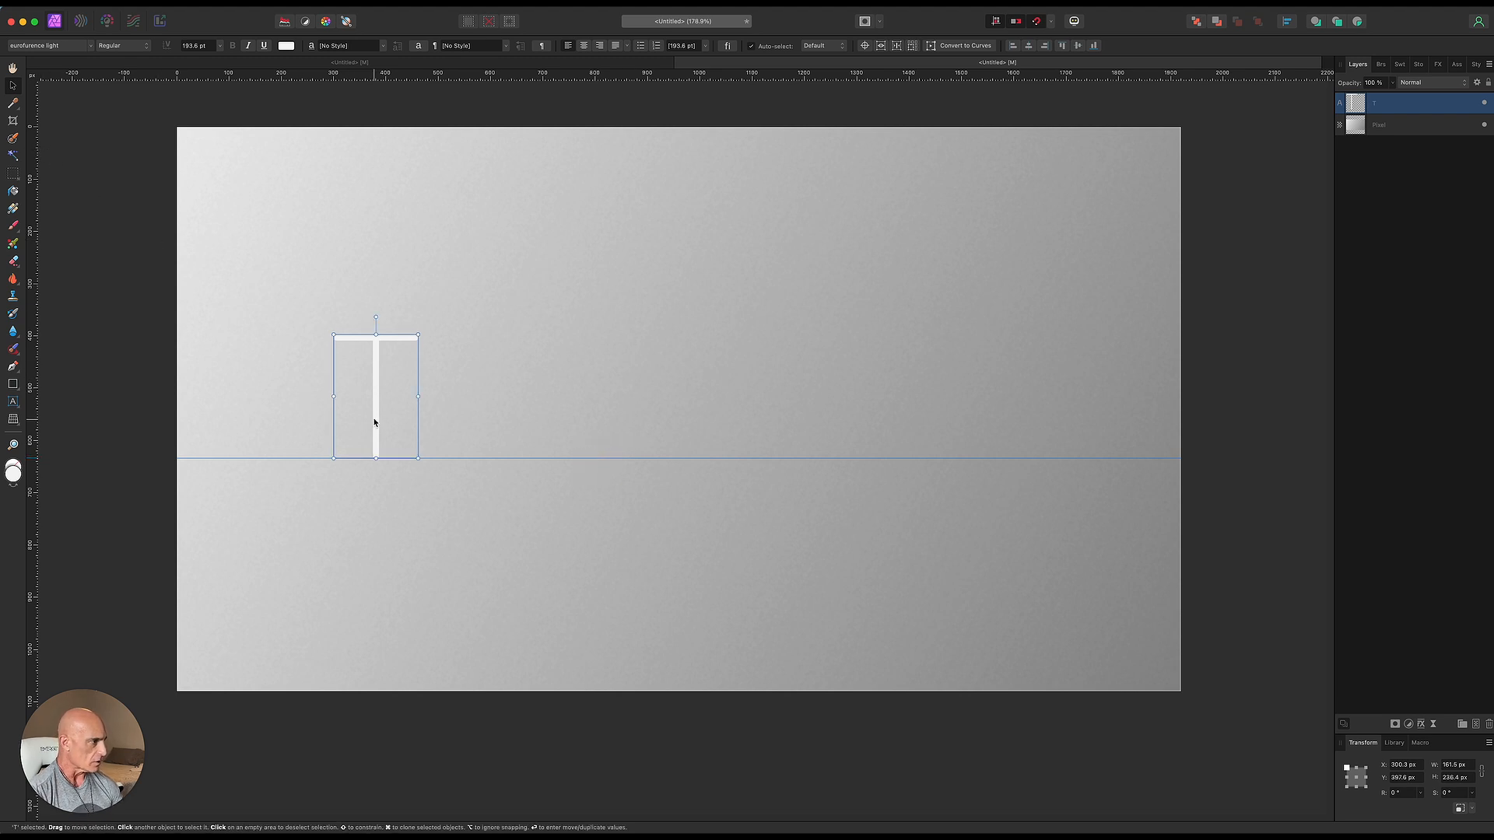
drag(374, 422, 536, 422)
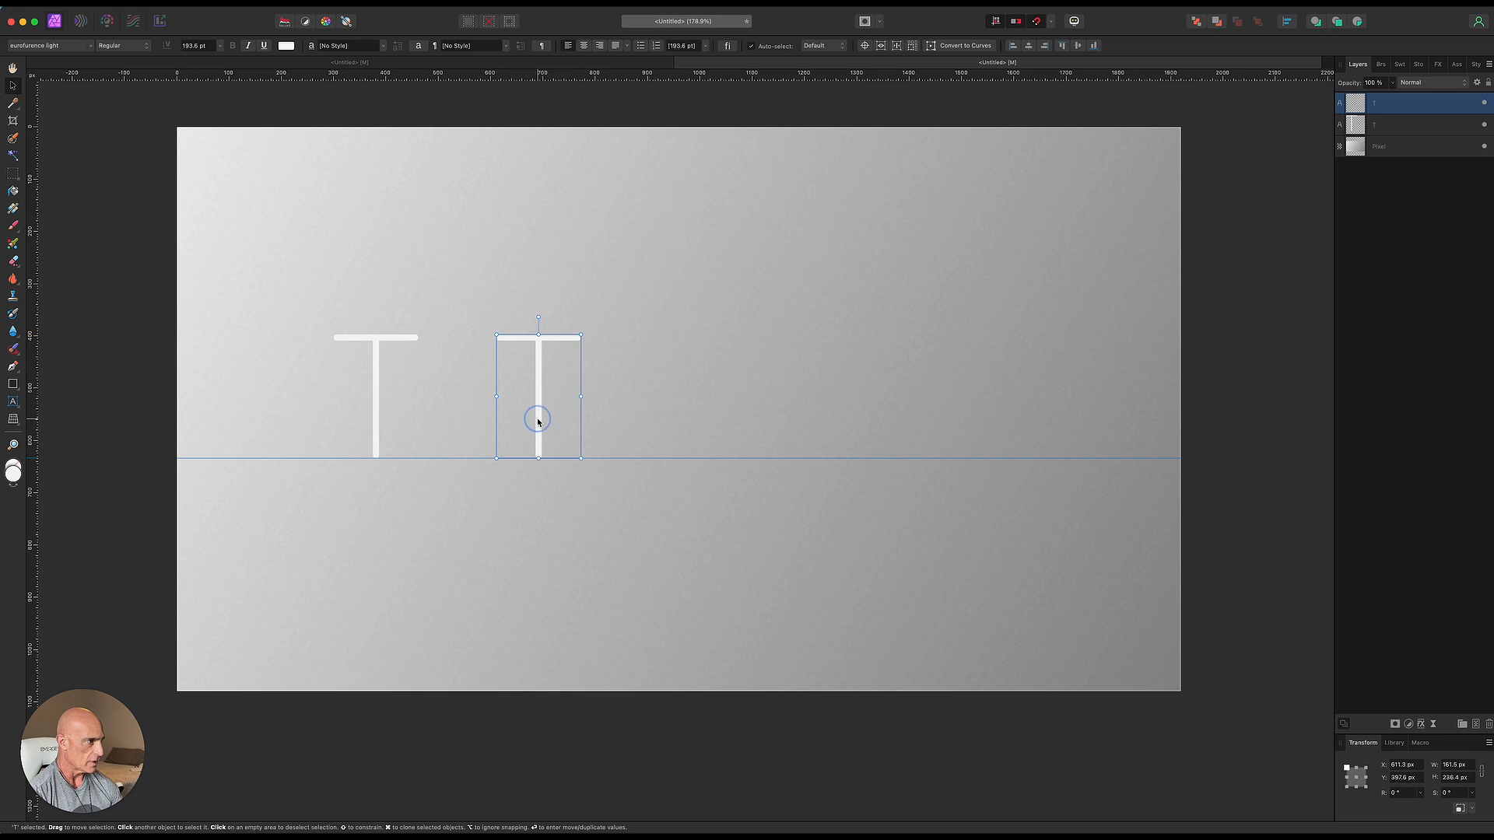
double_click(536, 421)
text(E)
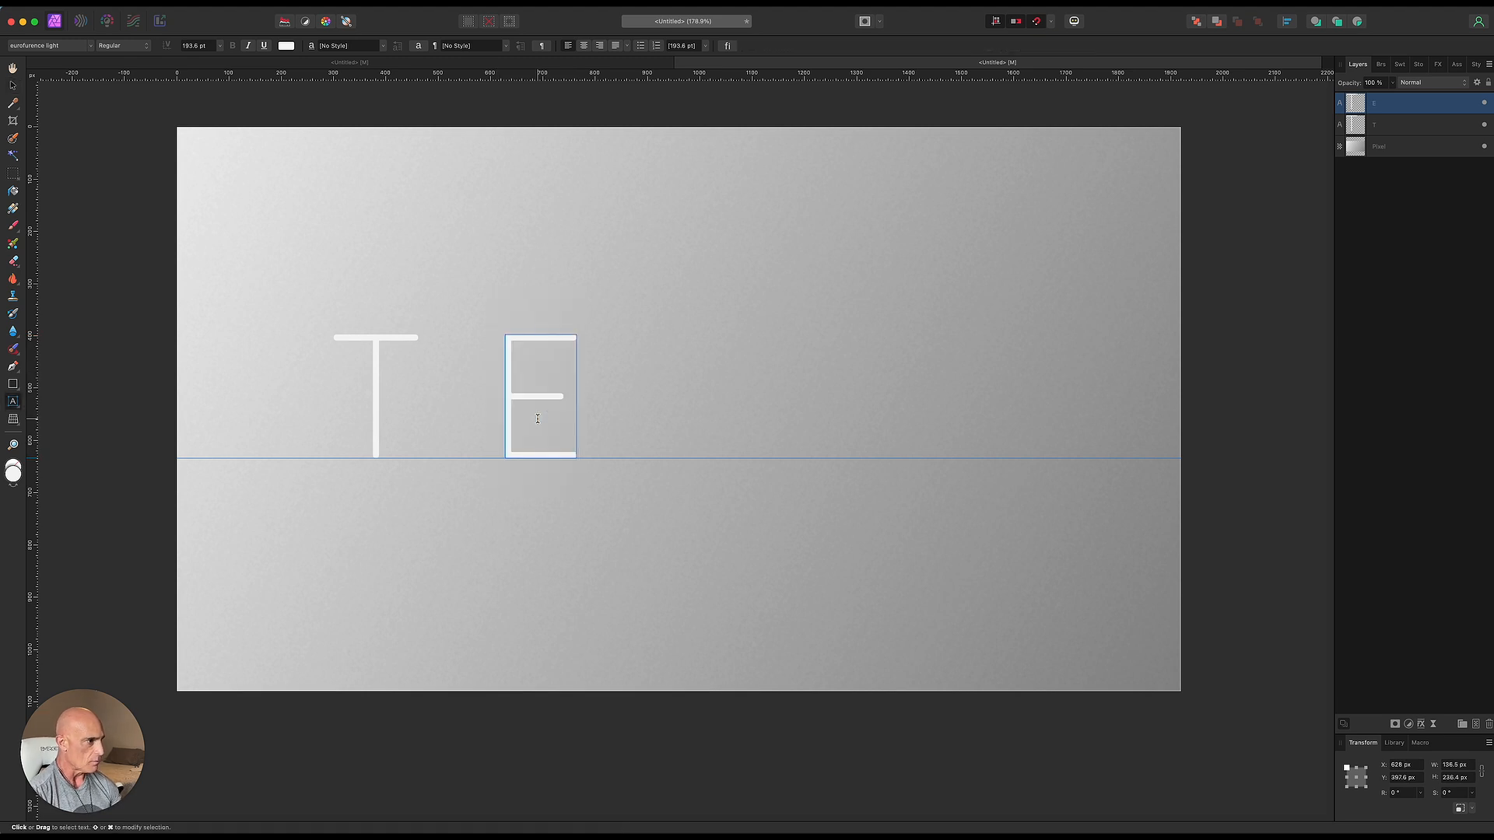
key(Escape)
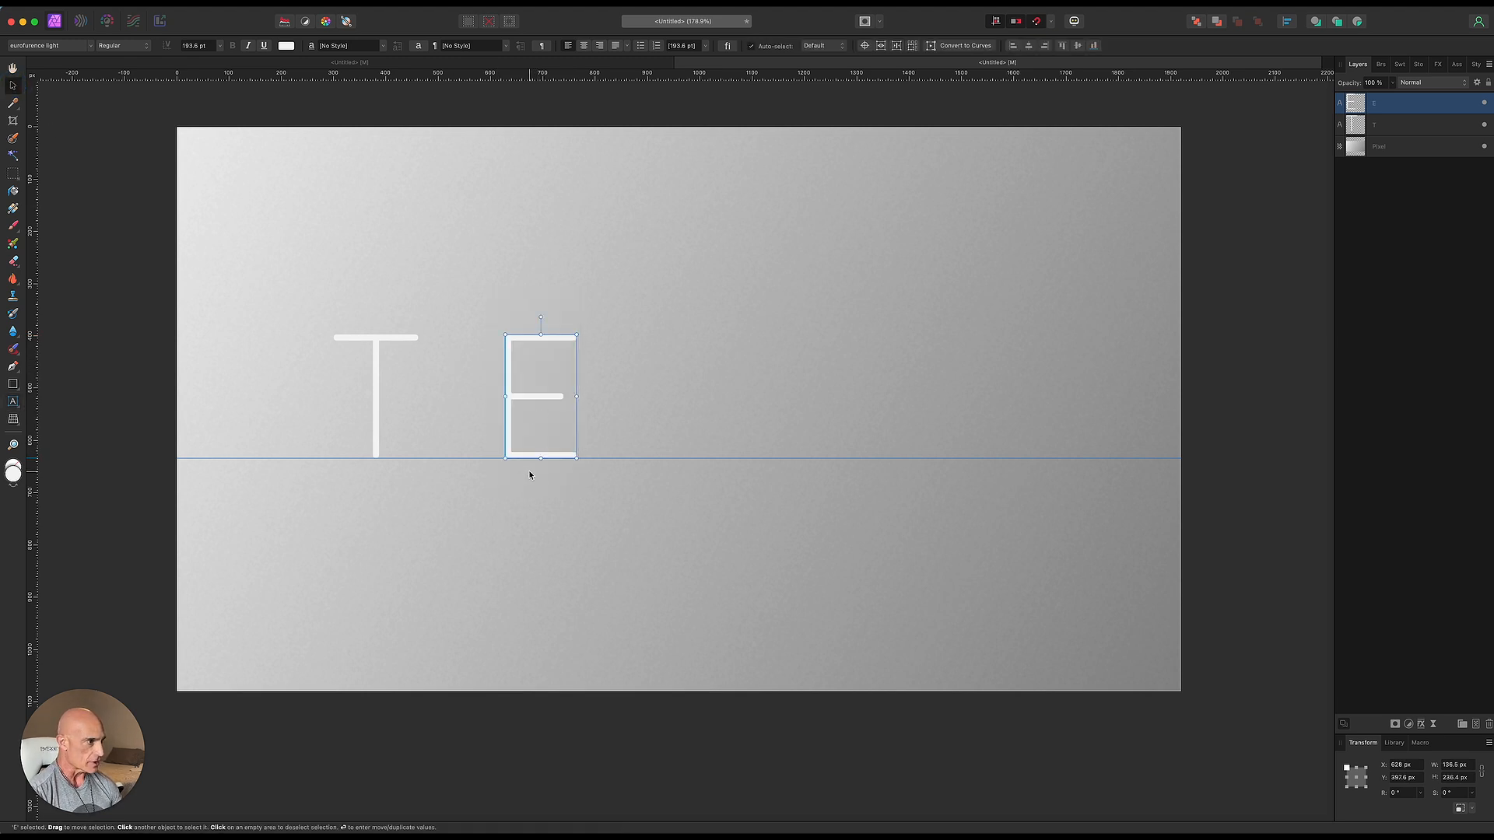
- Duplicate the E along the baseline to the right and retype the copy as X
drag(535, 457, 690, 458)
double_click(689, 436)
text(X)
key(Escape)
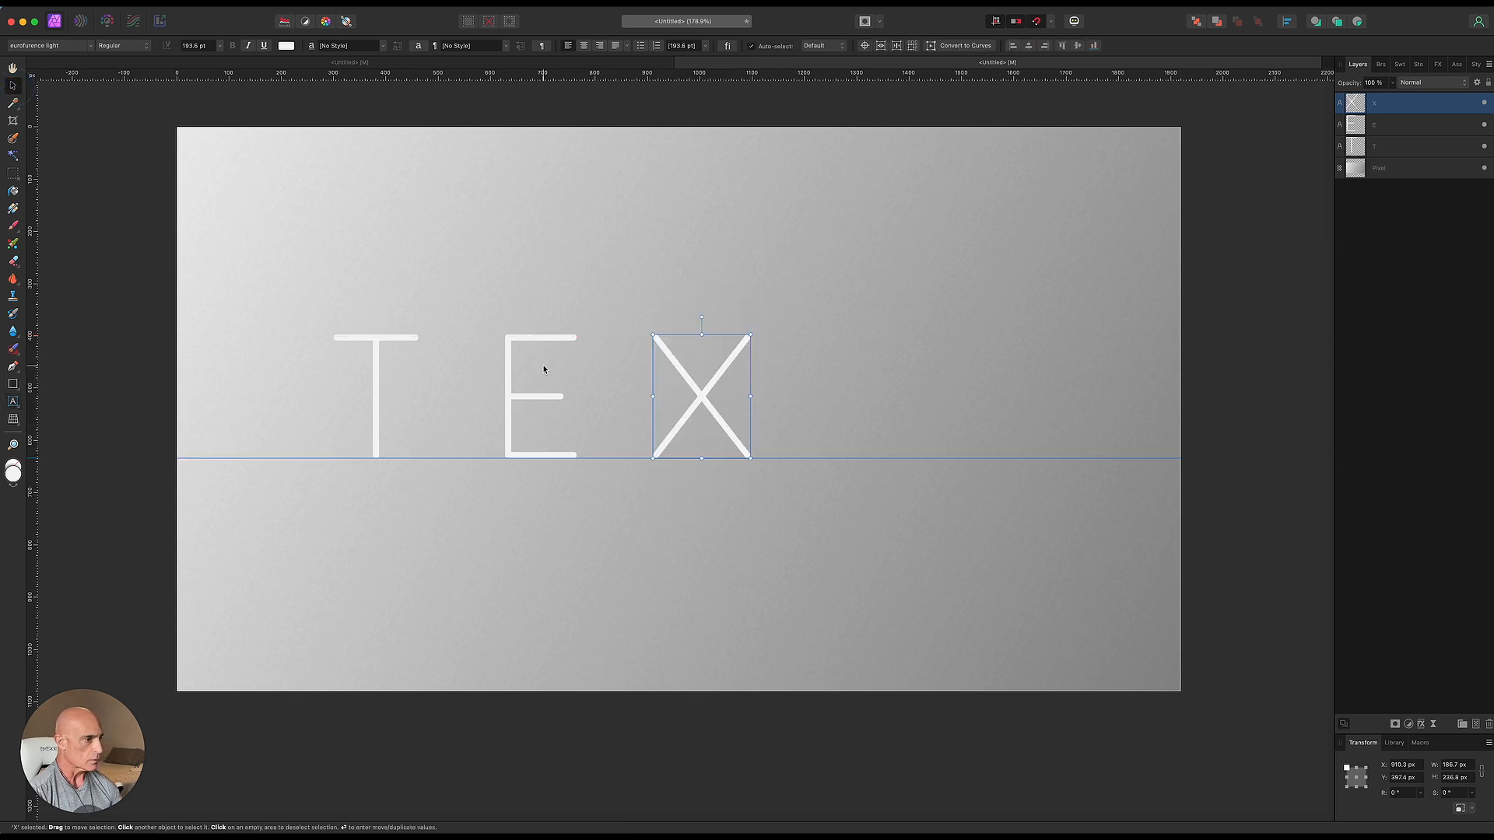
- Duplicate the X along the baseline to the right, retype the copy as T, and select the first T
drag(747, 455, 924, 454)
double_click(924, 441)
text(T)
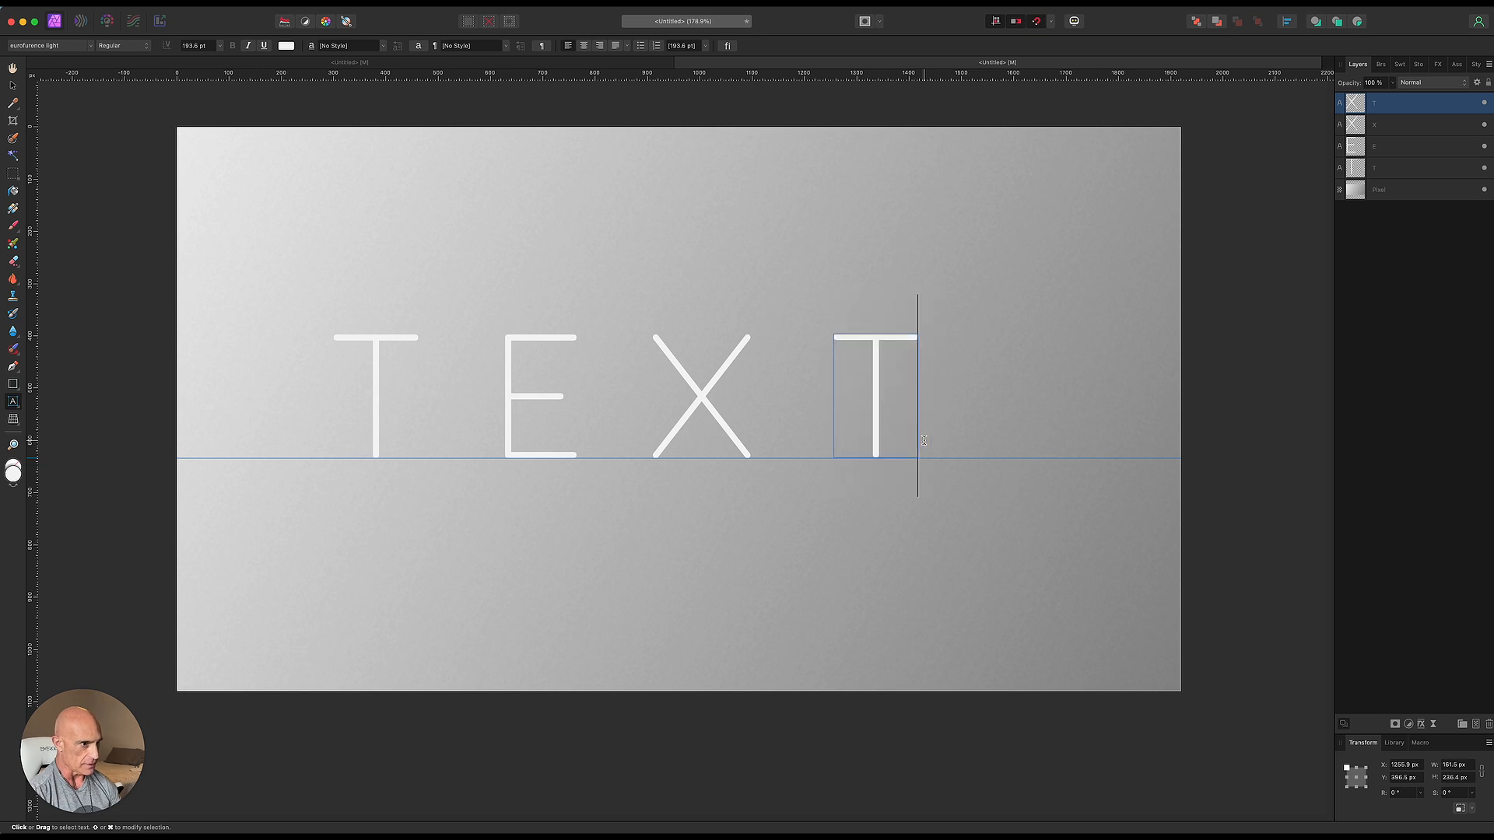
key(Escape)
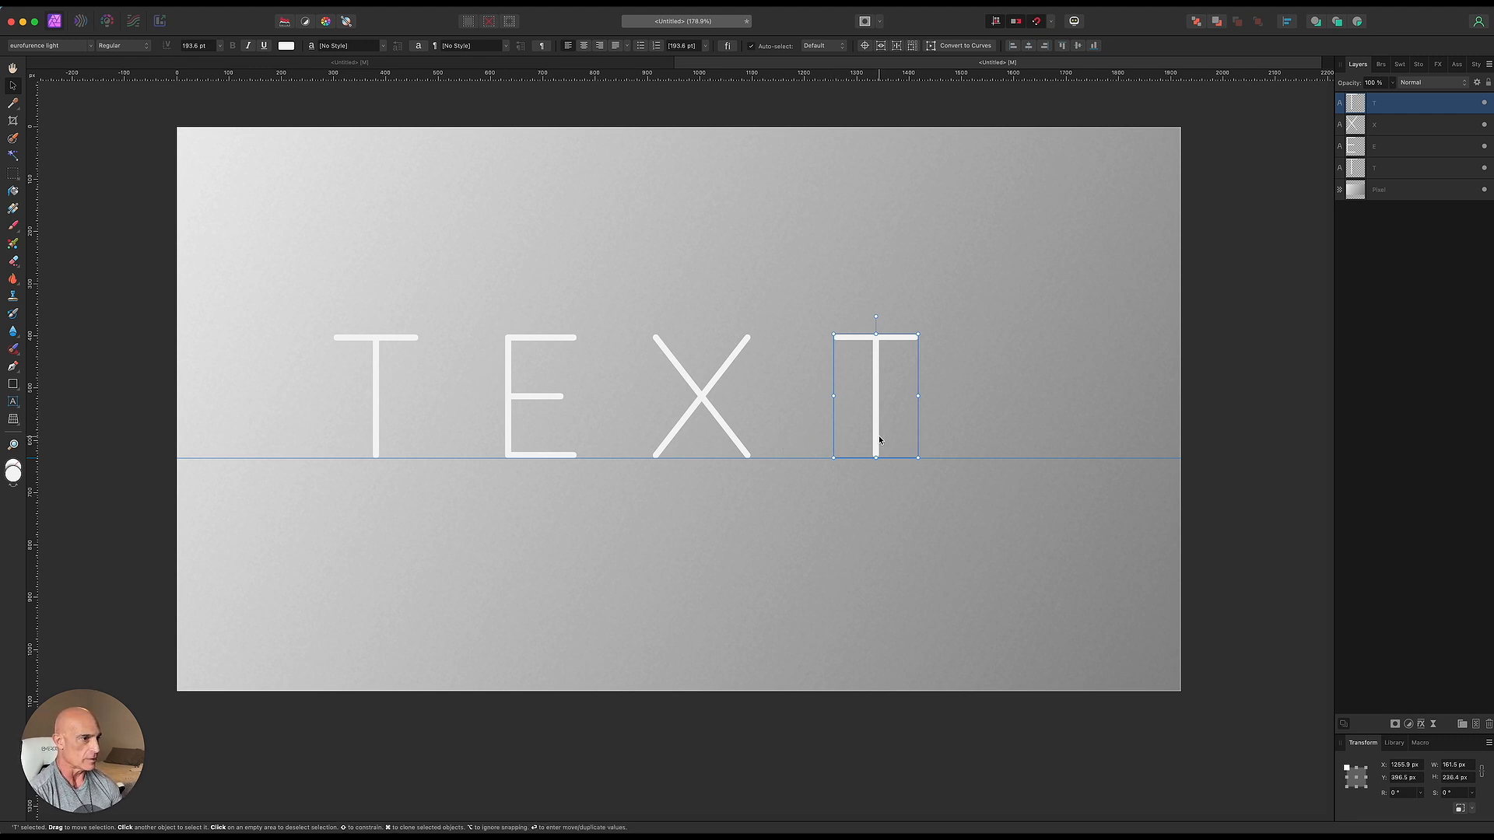
click(376, 411)
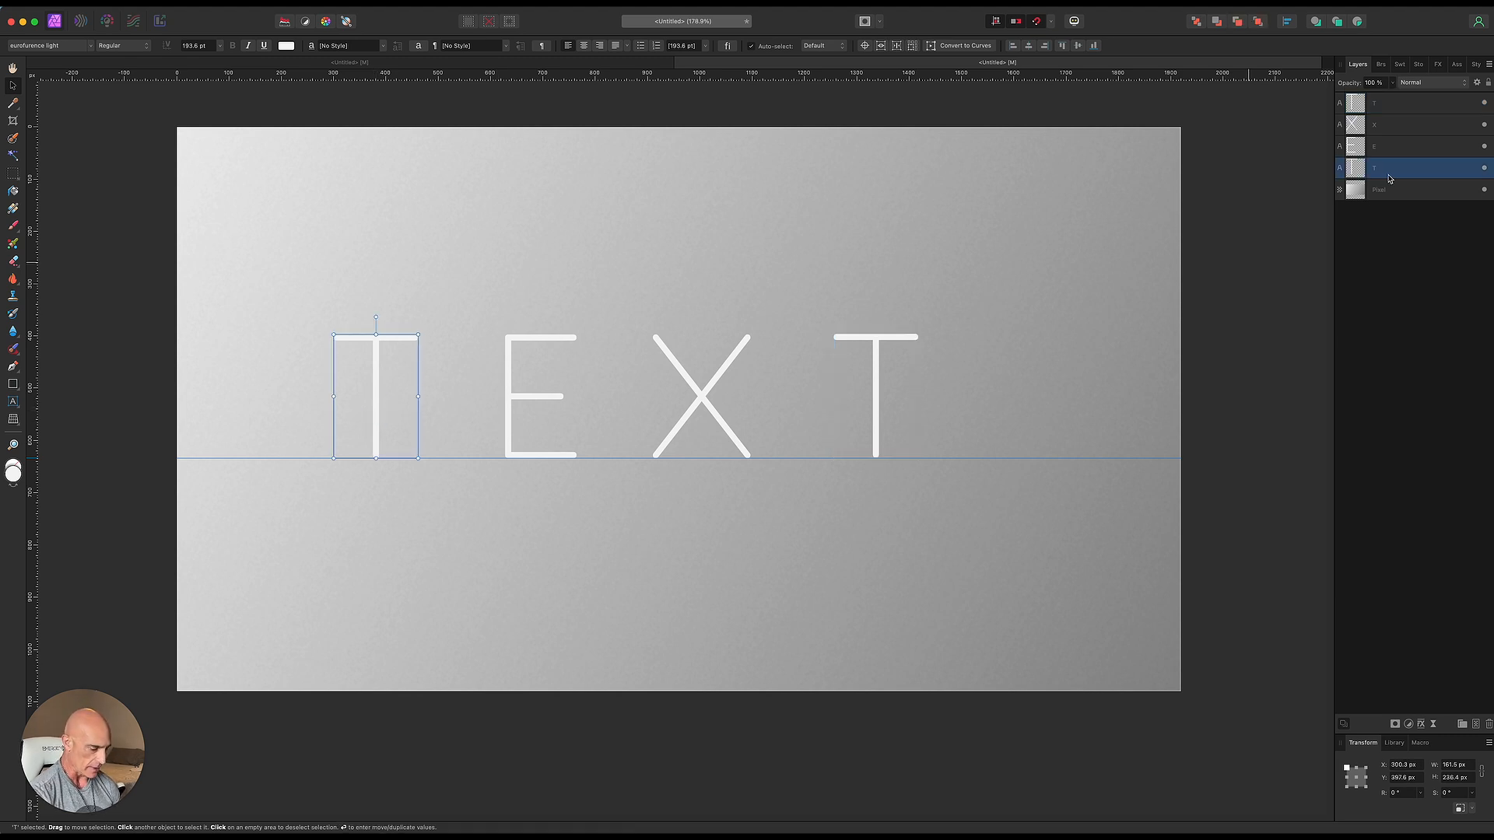
- Duplicate the first T layer and apply a black Color Overlay effect to the lower copy
key(super+j)
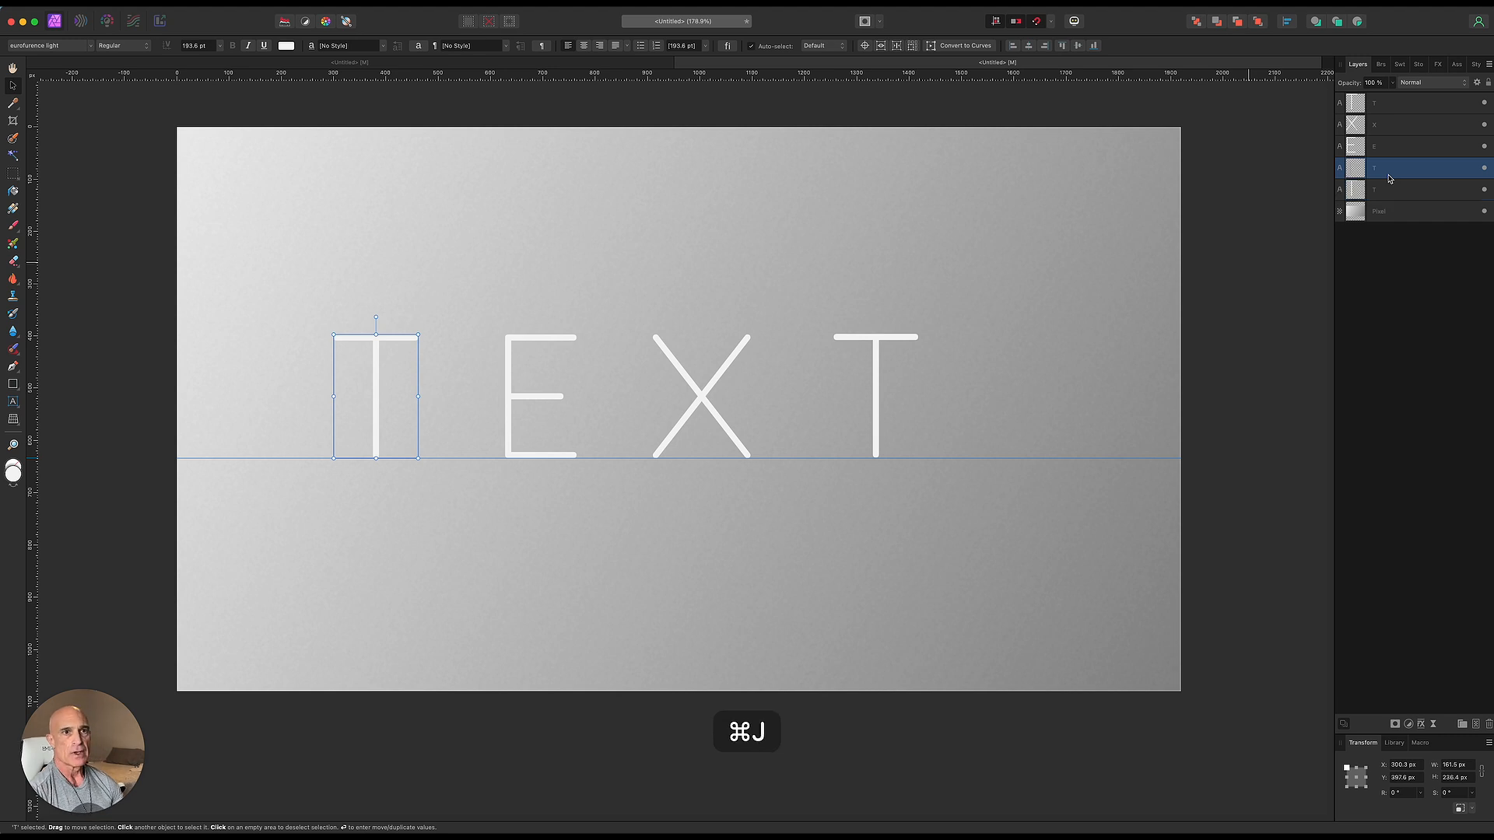
click(1406, 193)
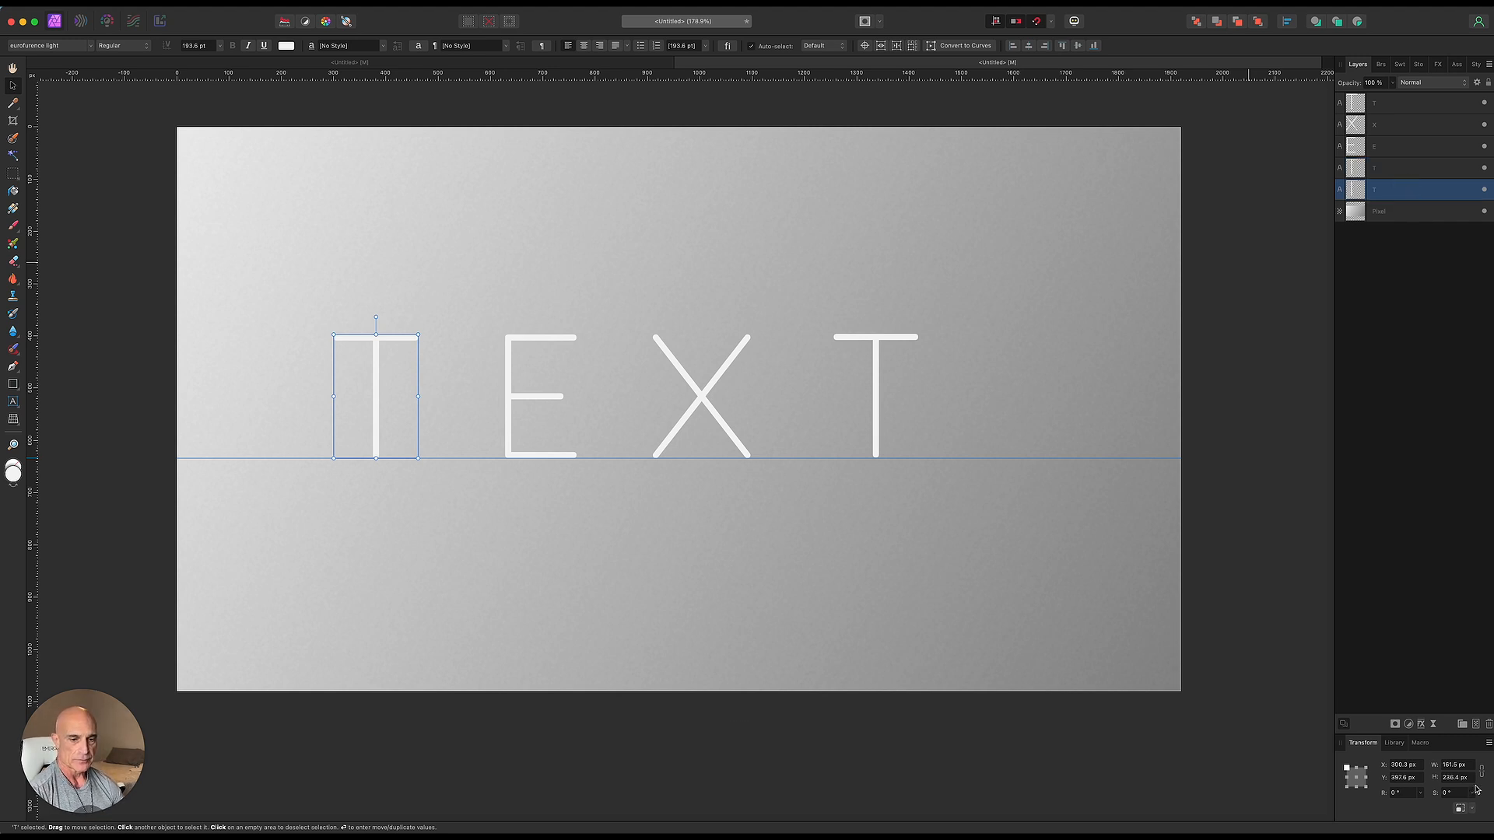
click(1423, 726)
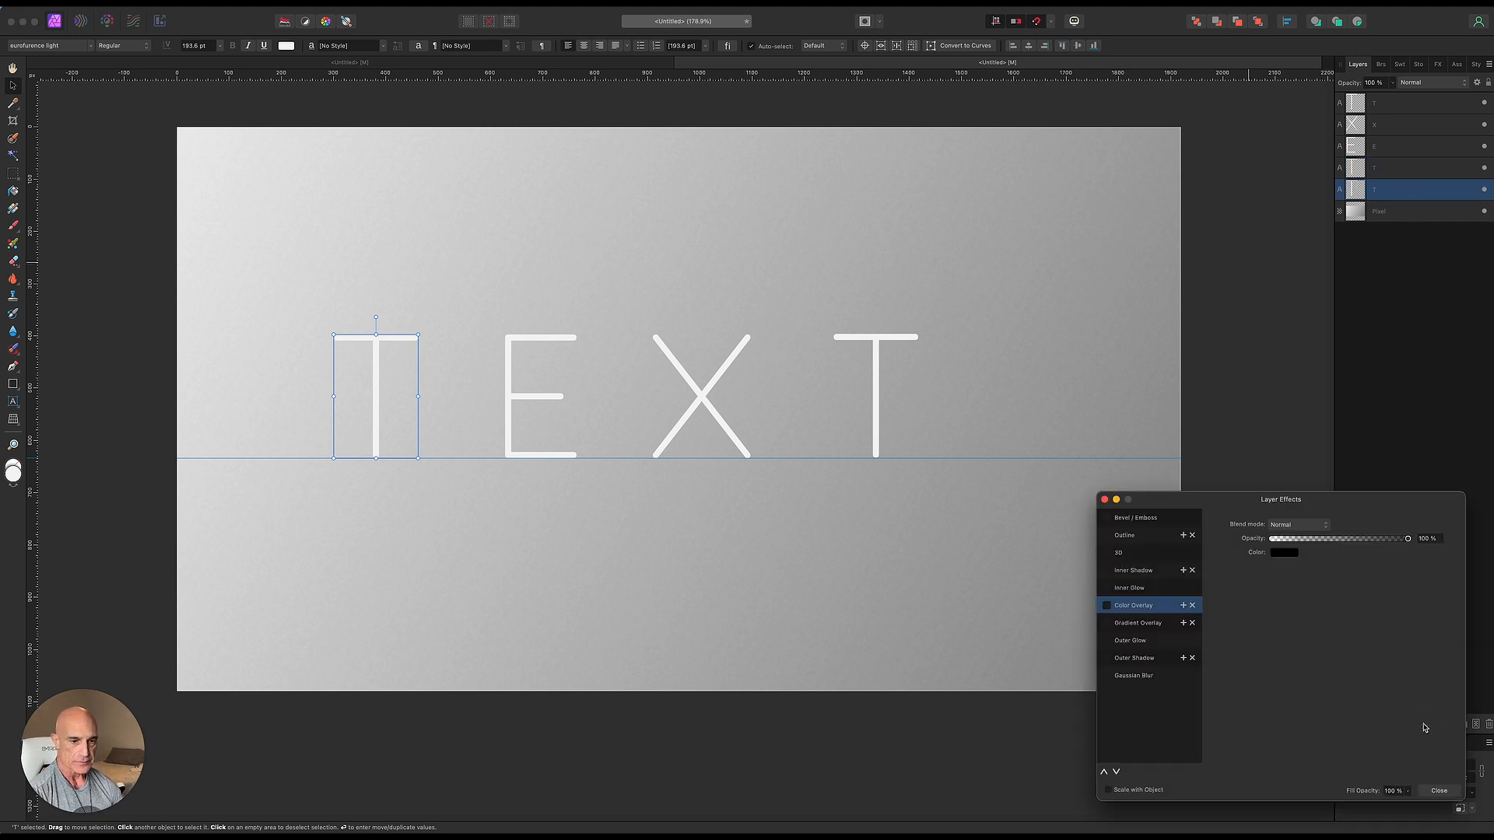
click(1106, 605)
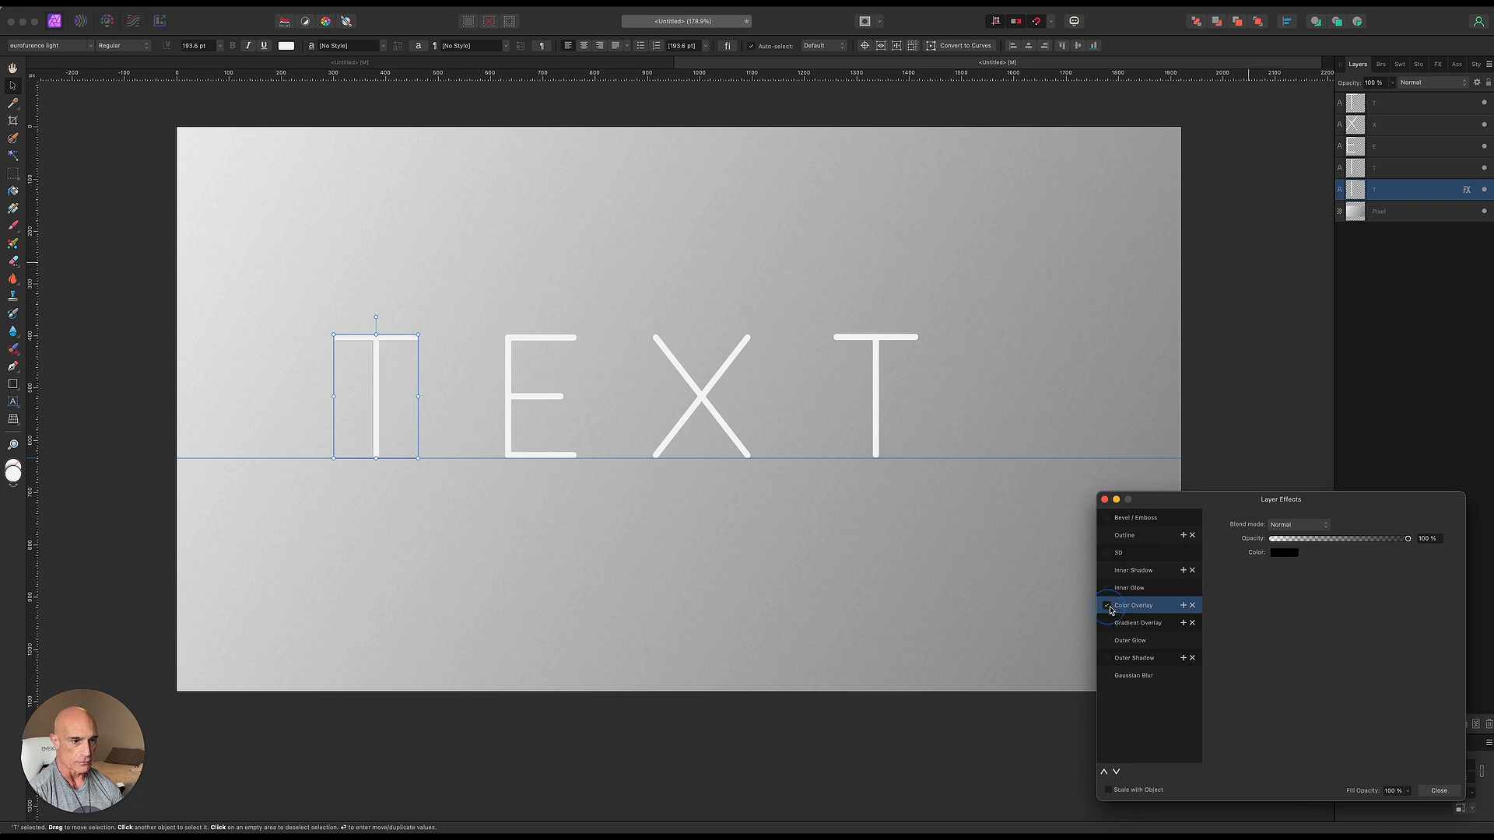
click(1104, 498)
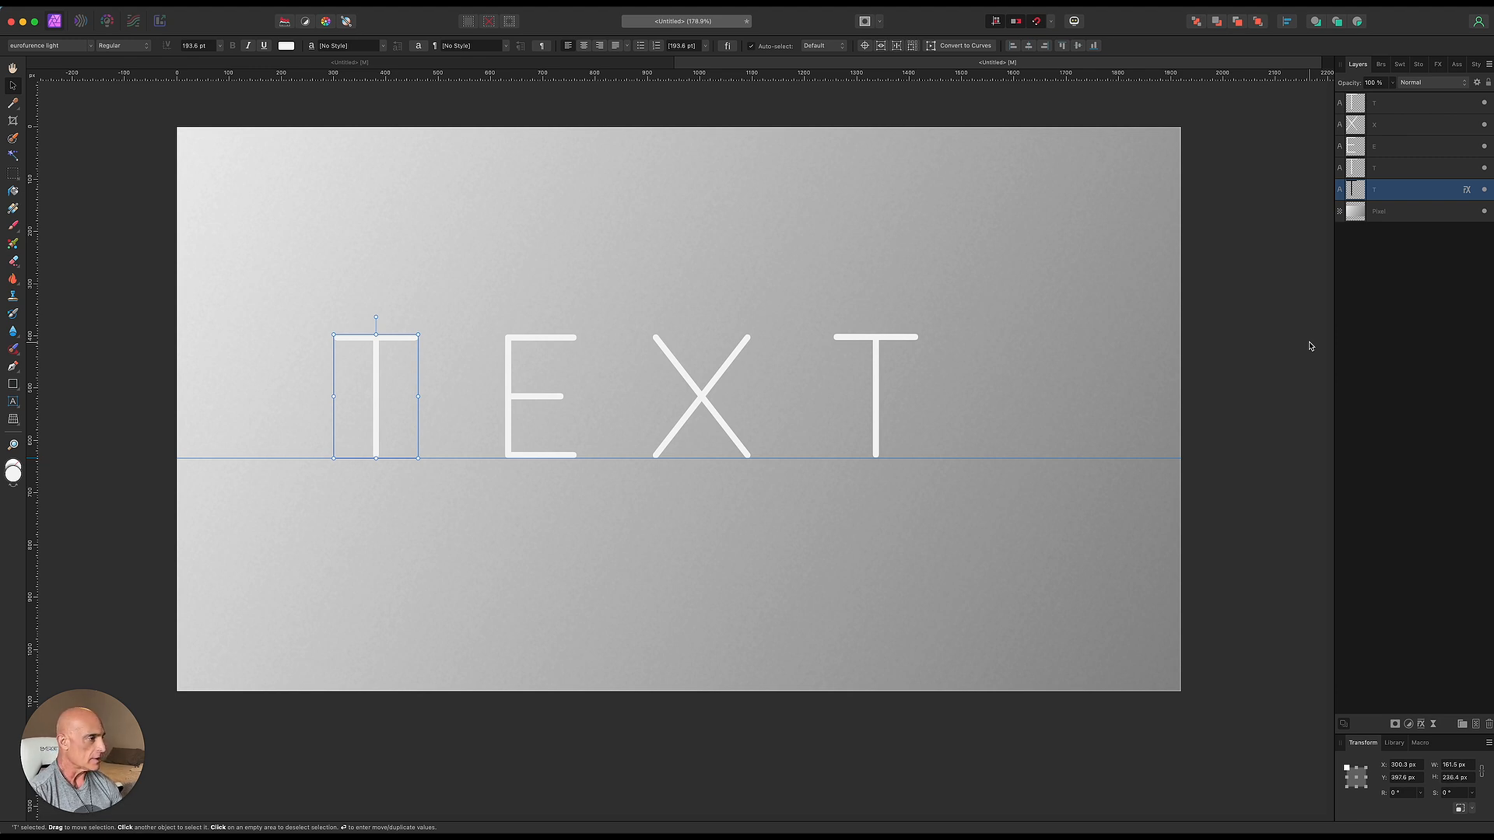
- Create 40 stepped duplicates of the black T, each offset 2 px horizontally and 2 px vertically, inserted behind
key(Return)
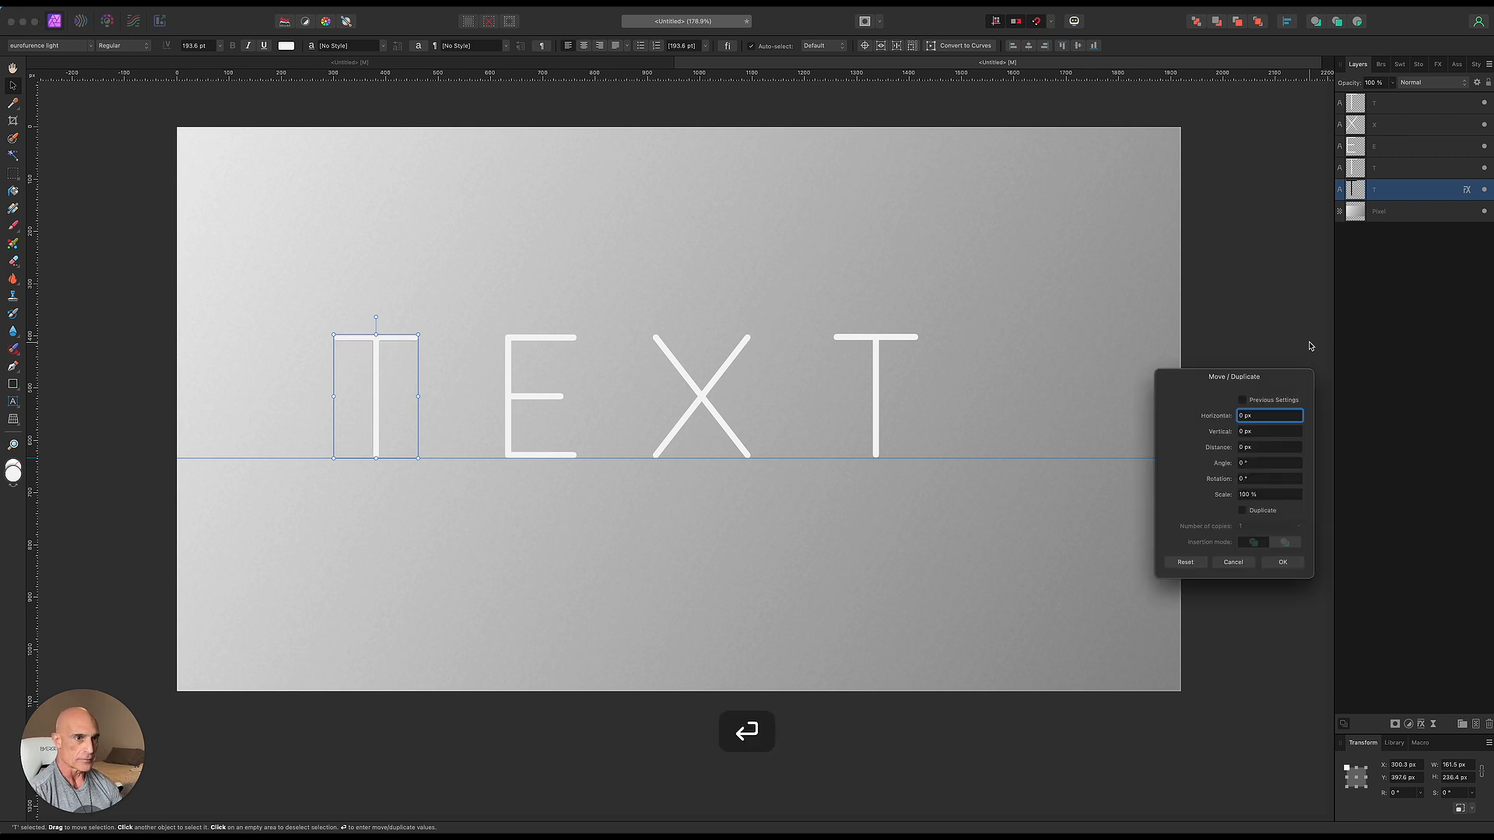
click(1241, 511)
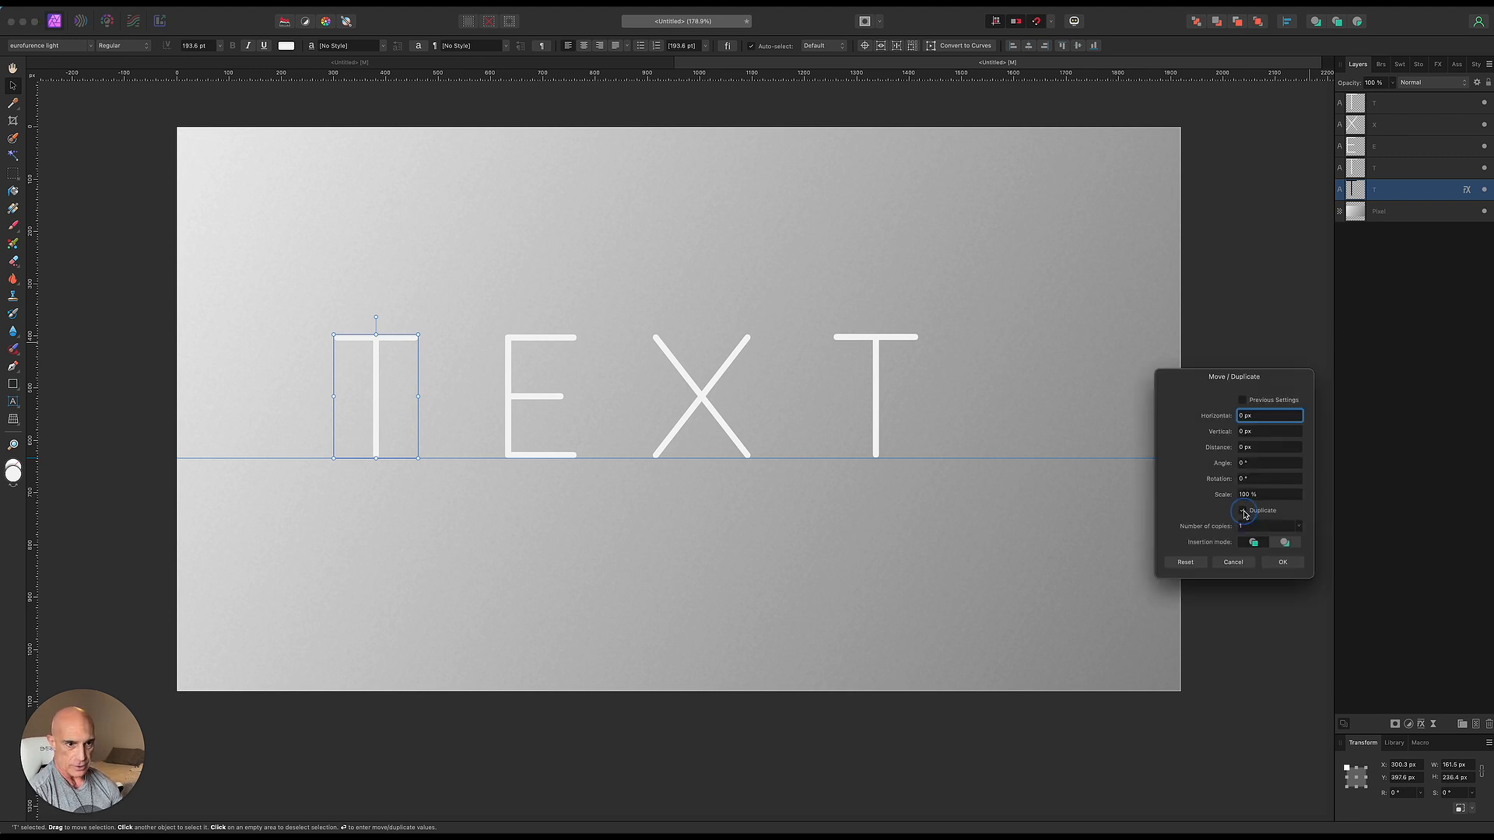
click(1286, 543)
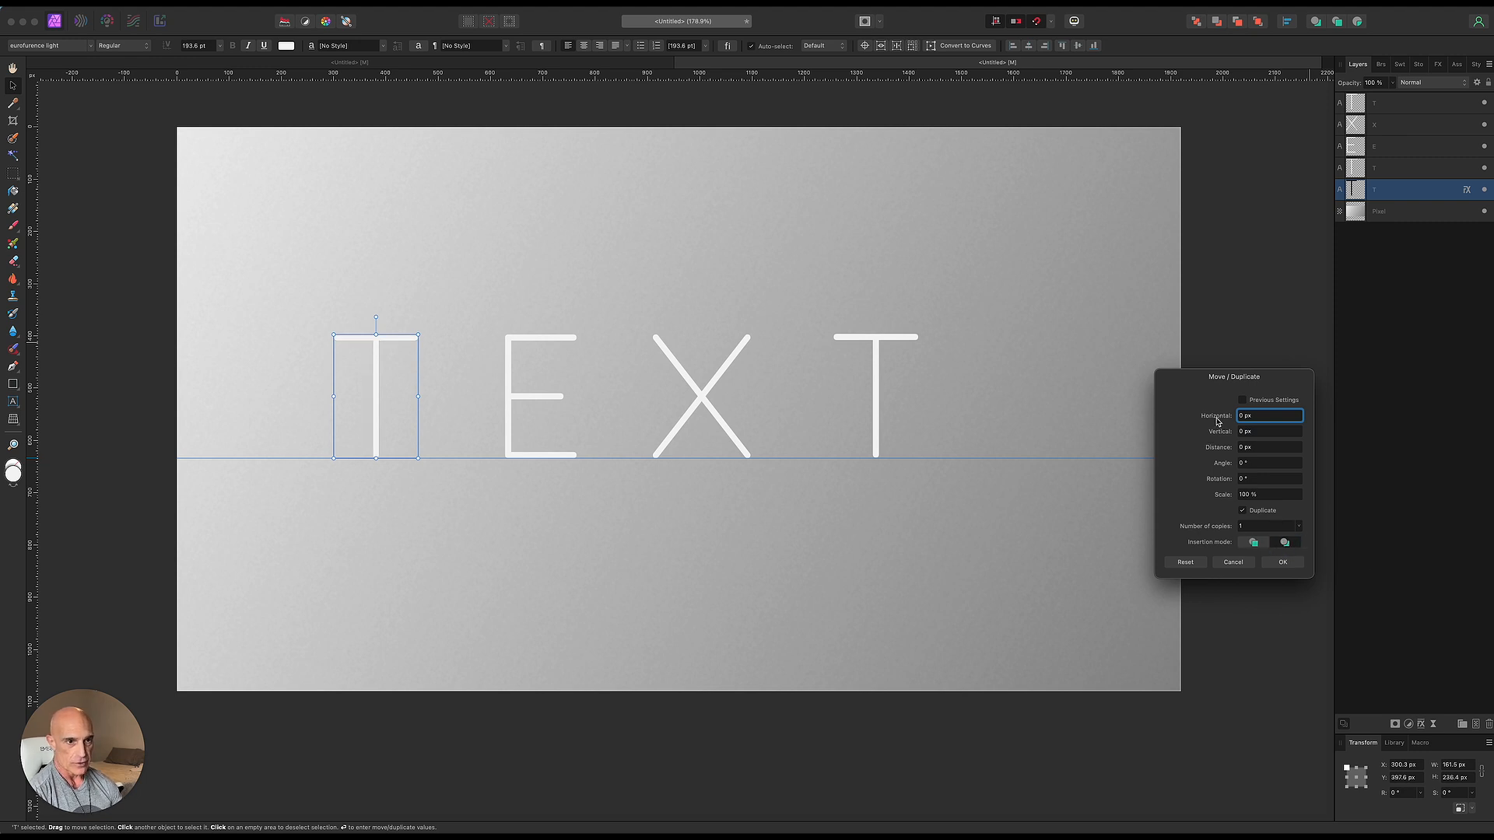
drag(1217, 421, 1220, 437)
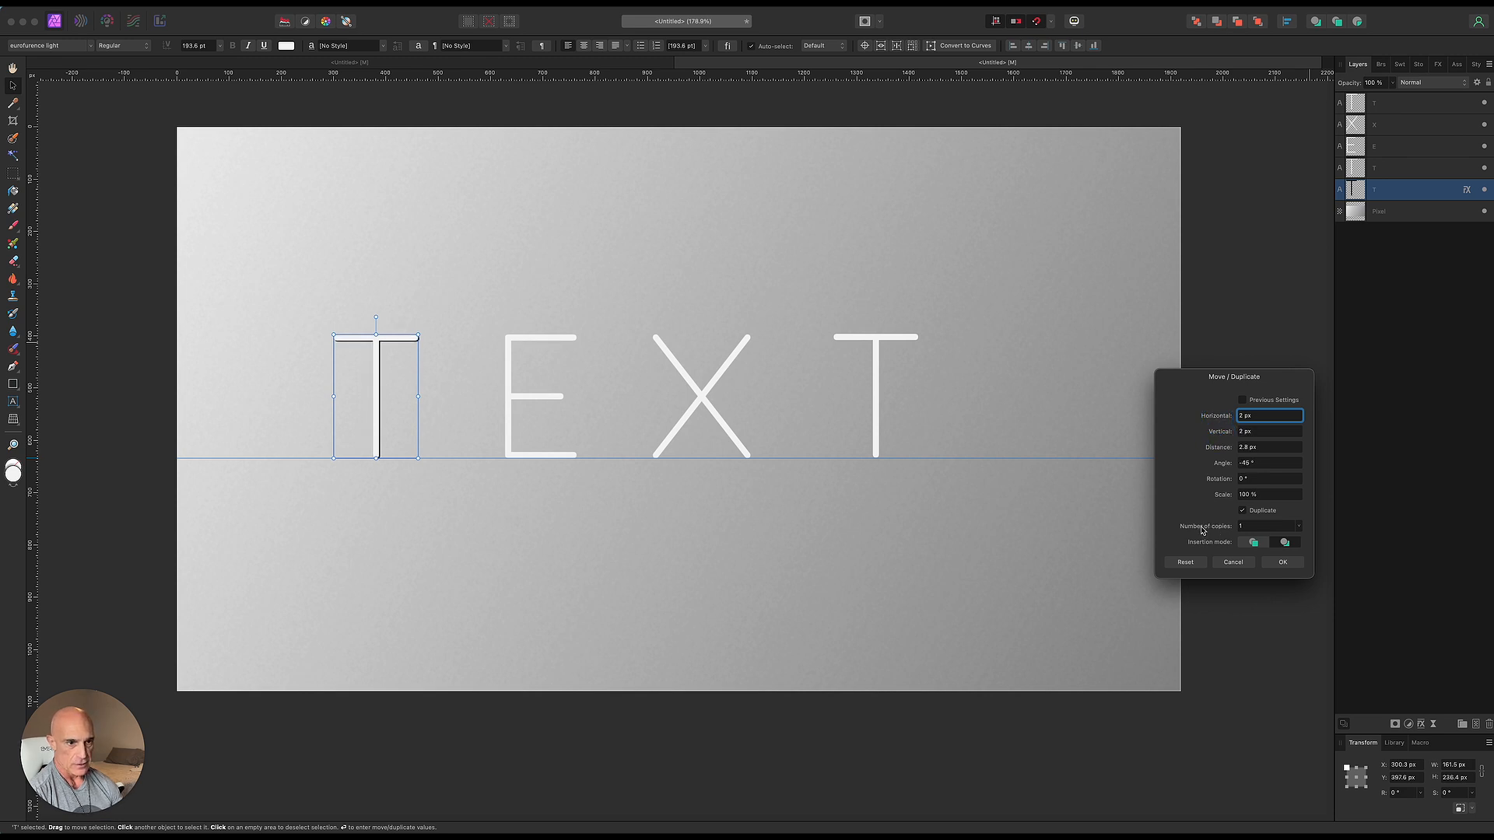
drag(1214, 531, 1223, 535)
click(1280, 563)
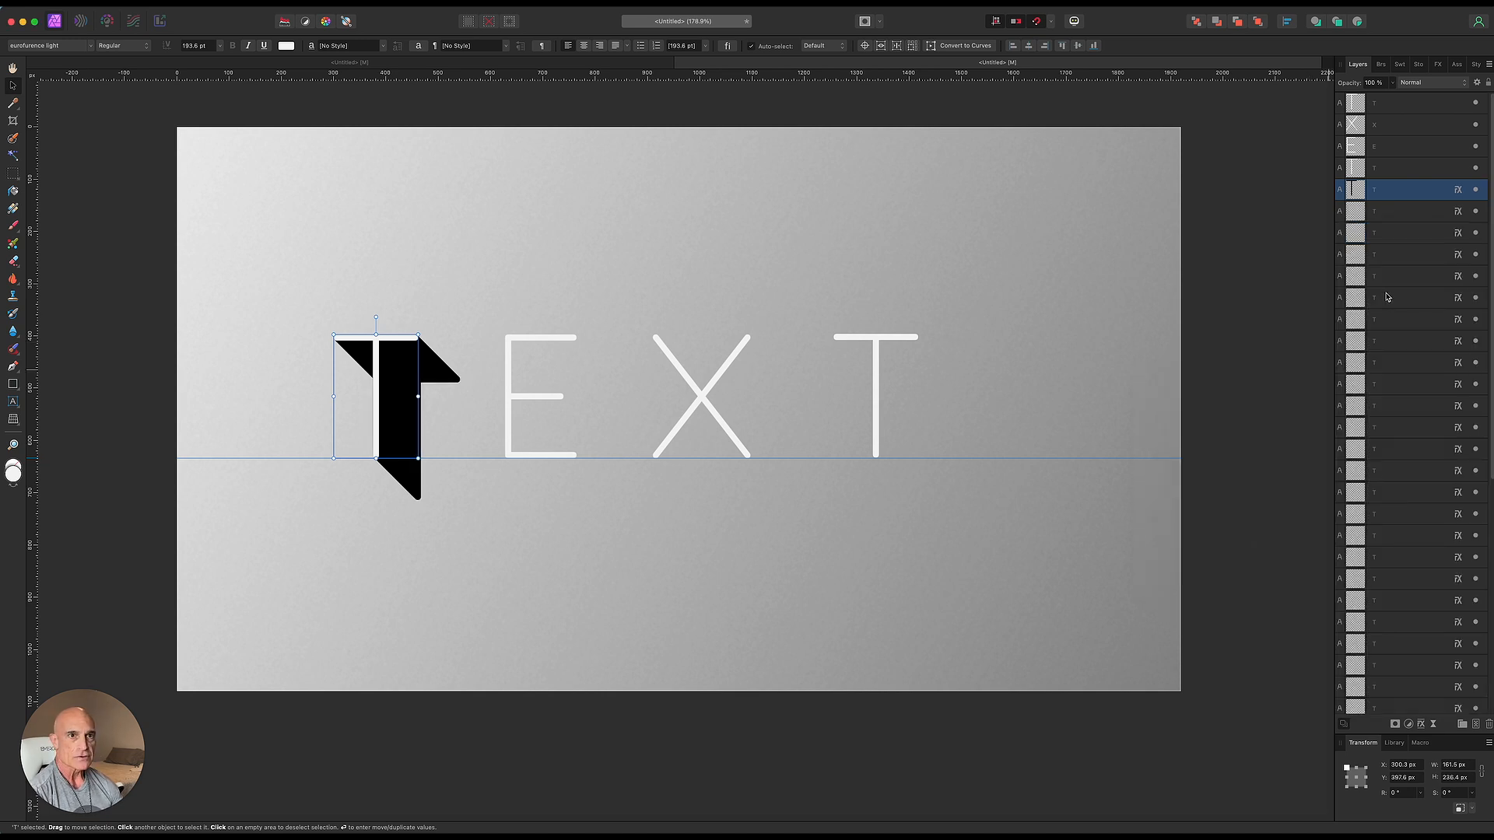
- Select all the black T copies, group them, and rasterize and trim the group into a pixel layer
scroll(1436, 547, down, 5)
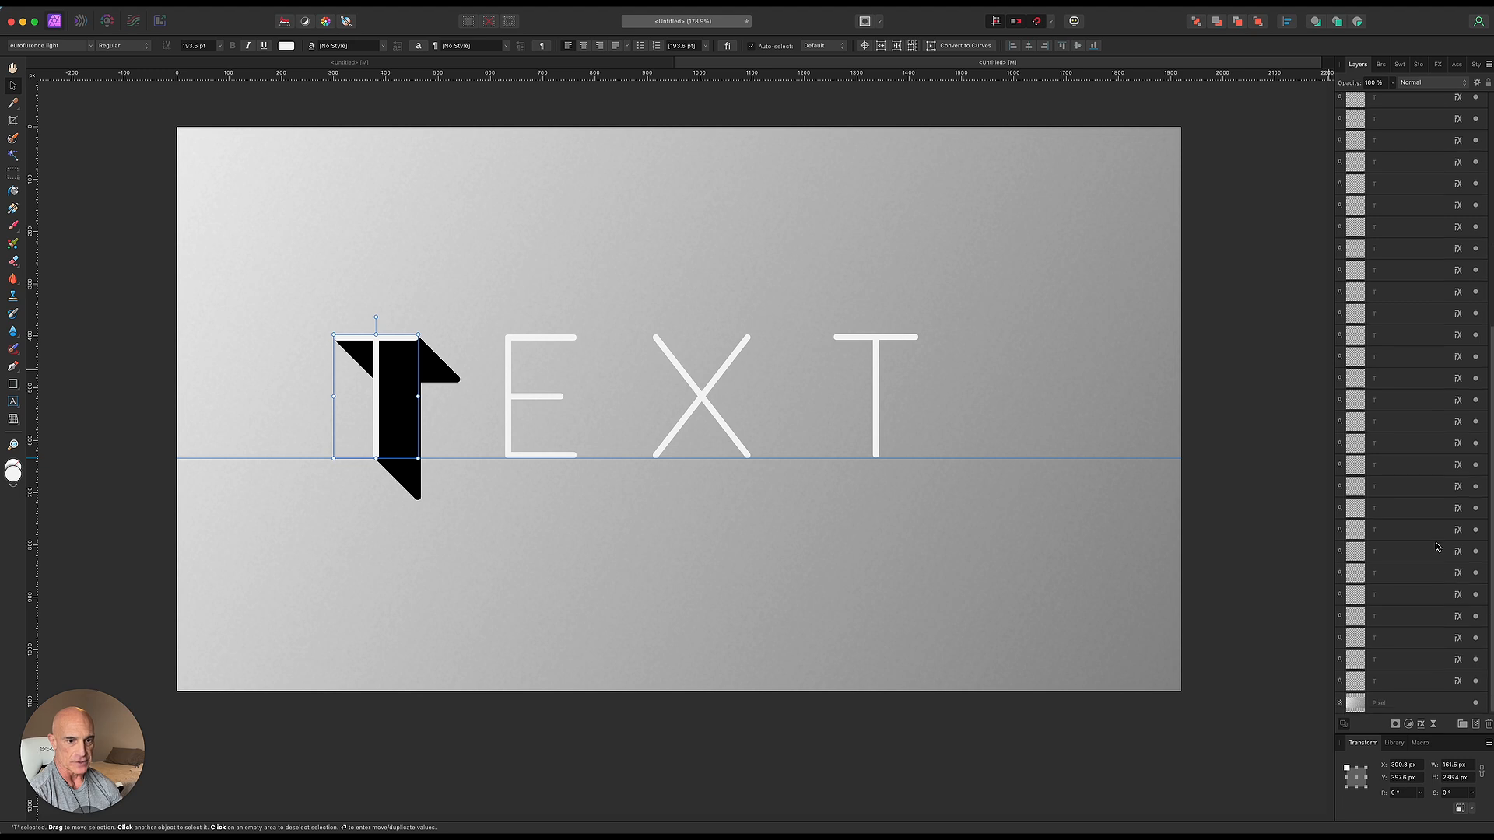
shift+click(1404, 681)
right_click(1388, 406)
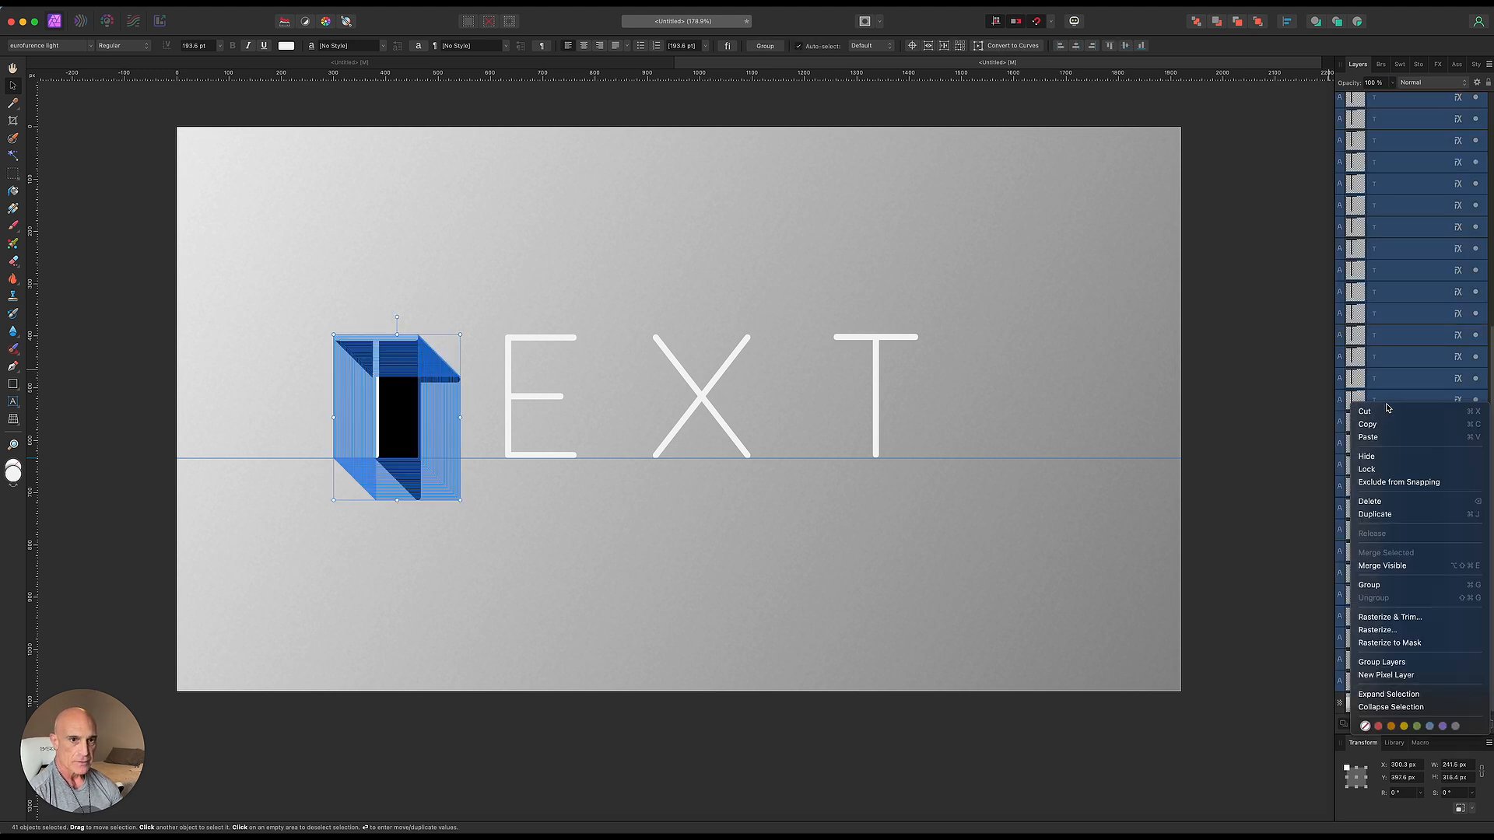
click(1369, 585)
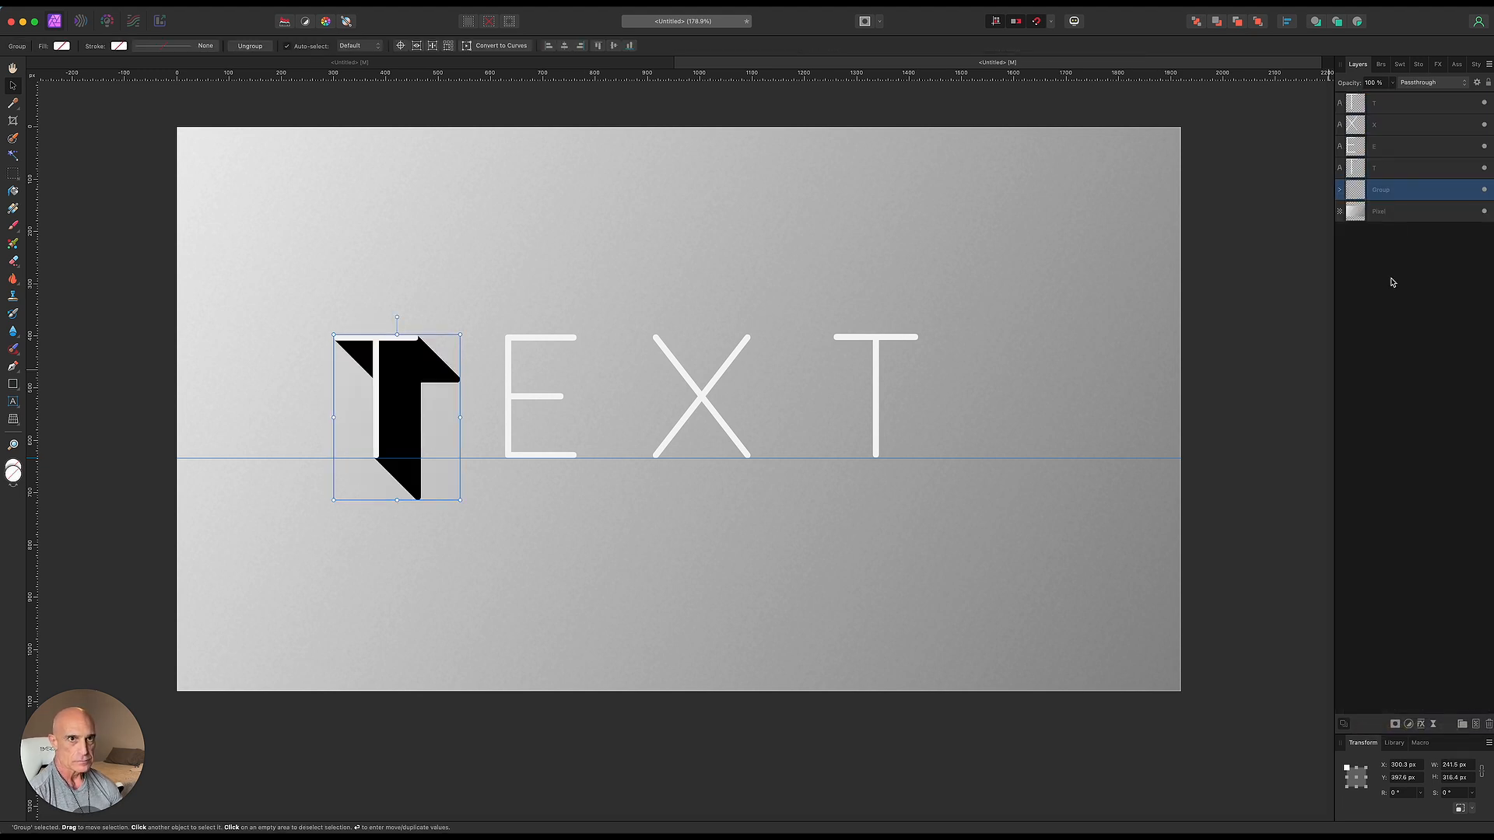
right_click(1405, 194)
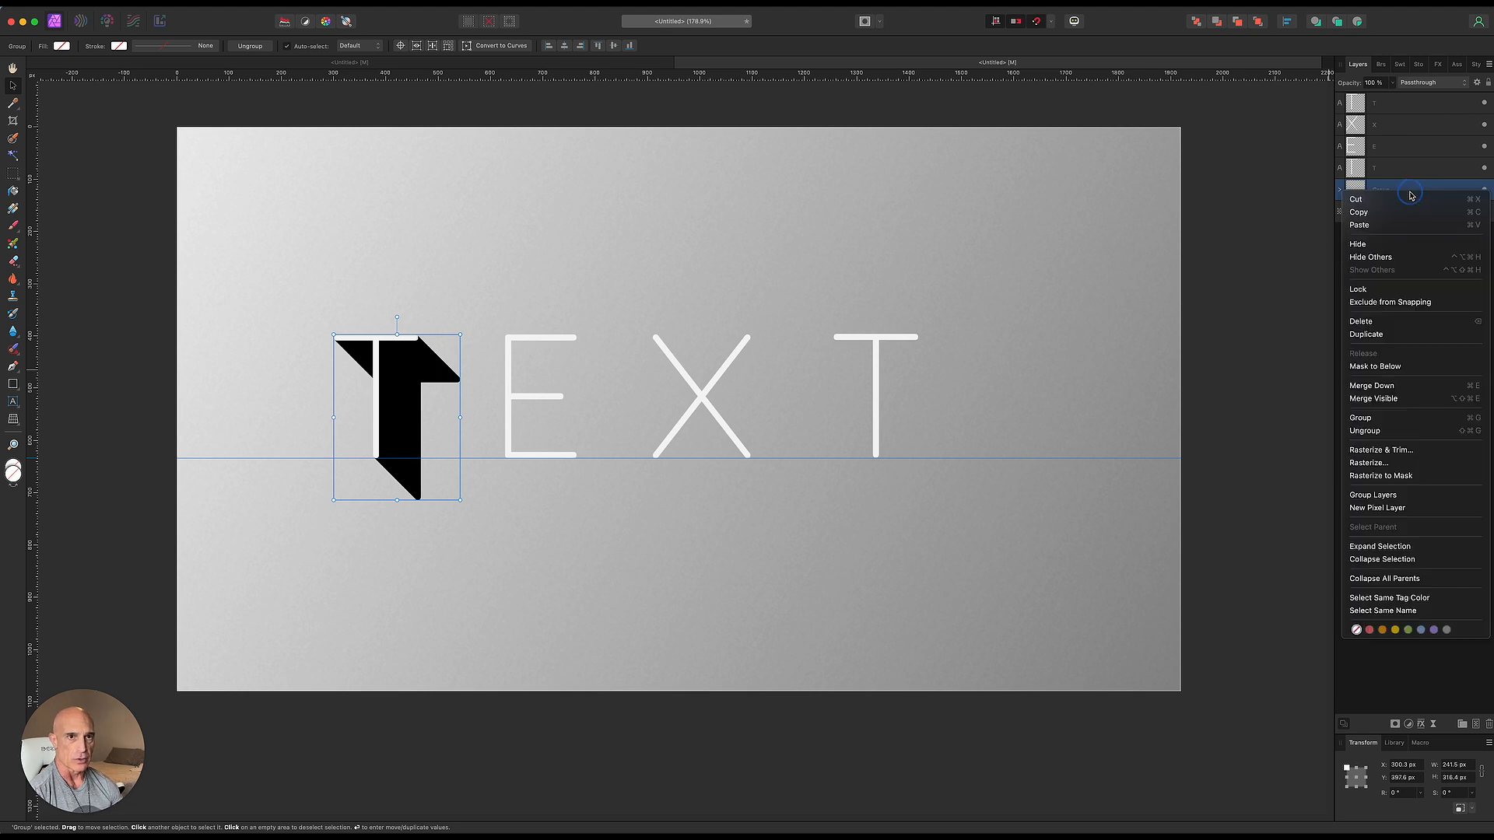
click(1378, 449)
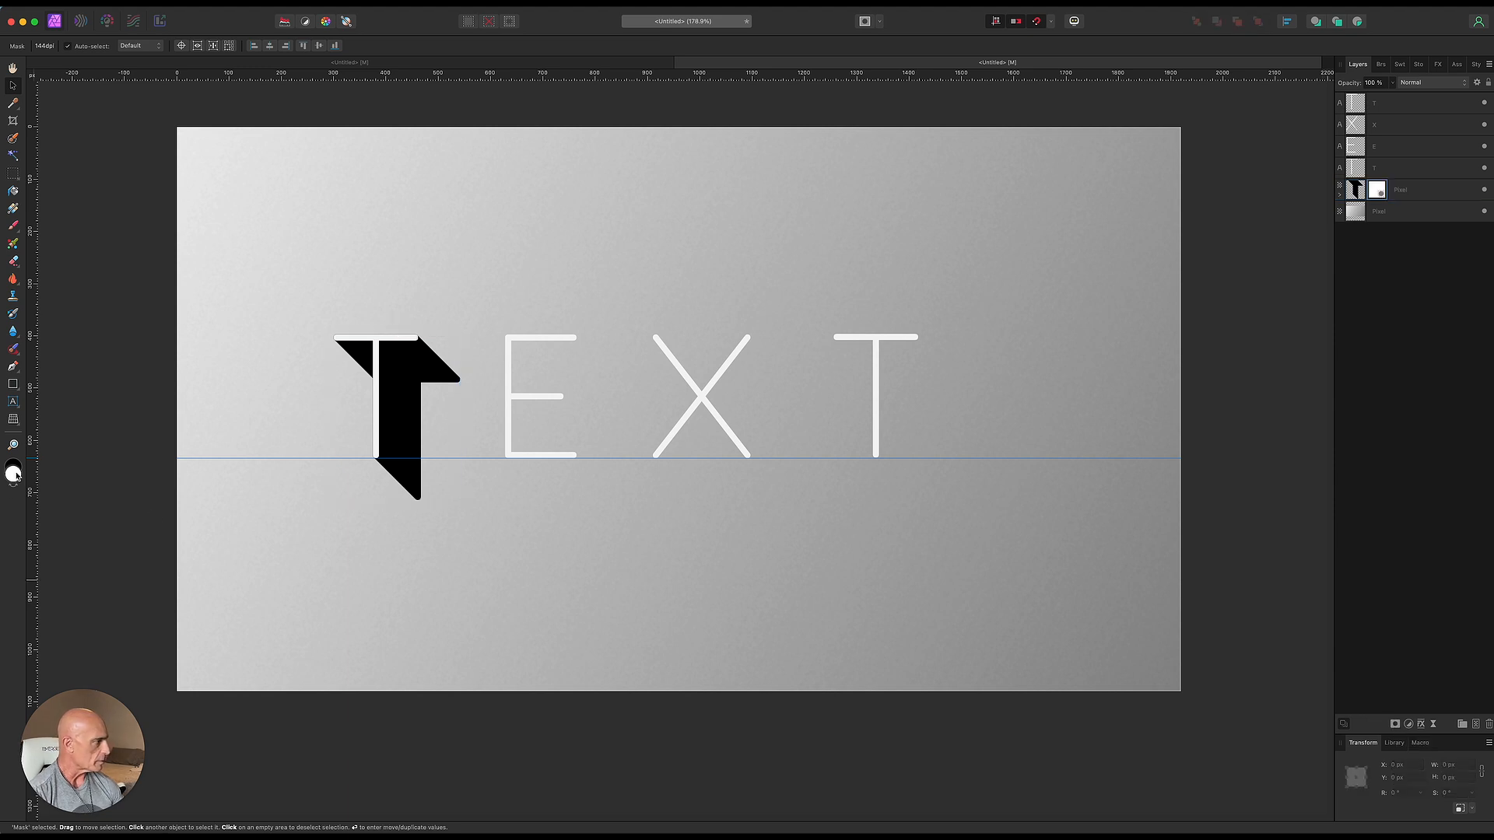
- Fade the T shadow's mask with a diagonal gradient running from the letter's top-left corner down past its base
click(14, 208)
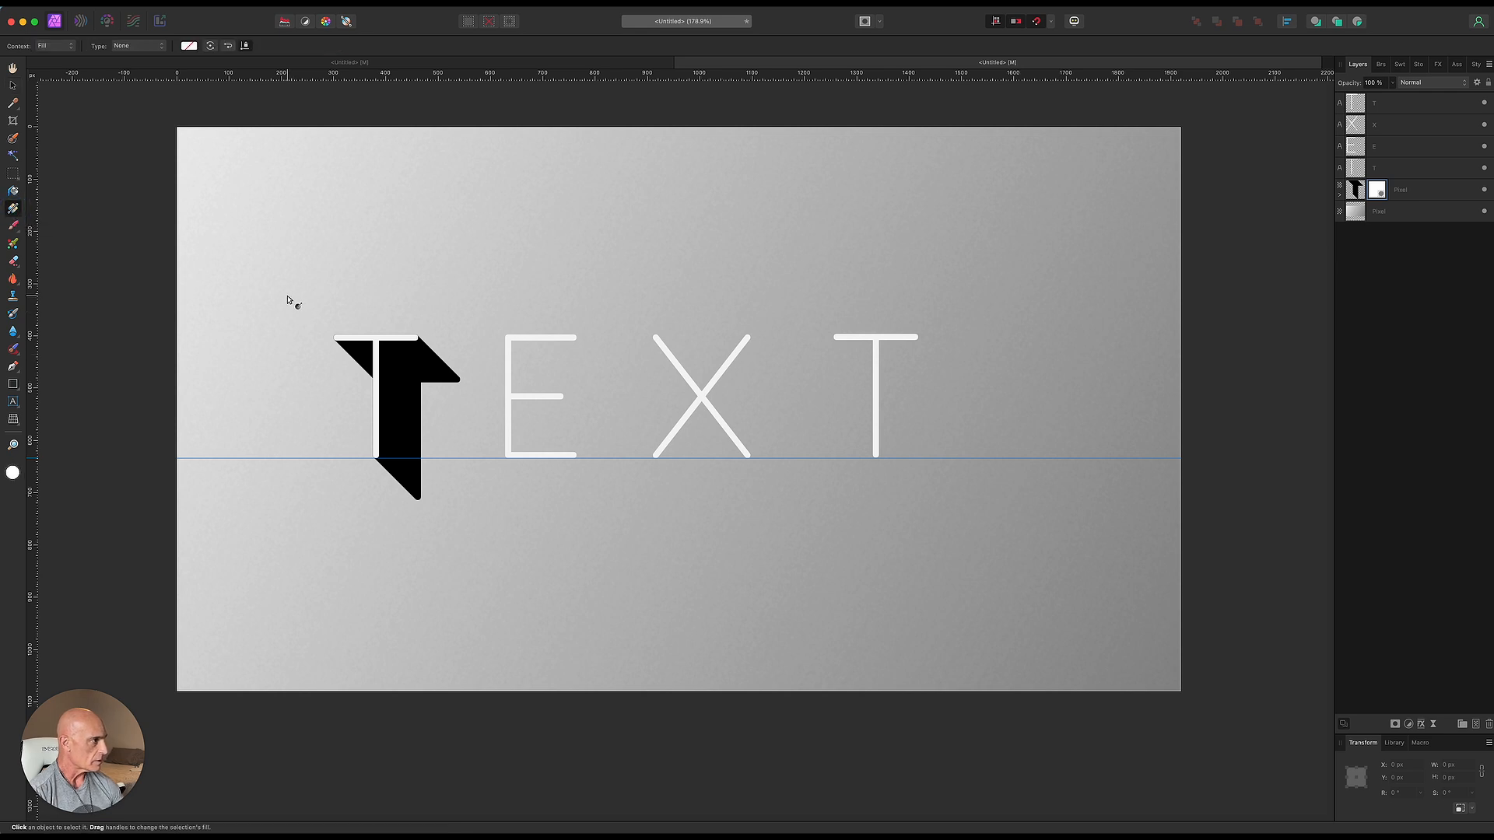
drag(289, 298, 505, 506)
drag(397, 401, 333, 349)
- Add horizontal guides at the letters' top edge and at the shadow's bottom edge
drag(389, 72, 372, 296)
drag(499, 72, 456, 507)
key(v)
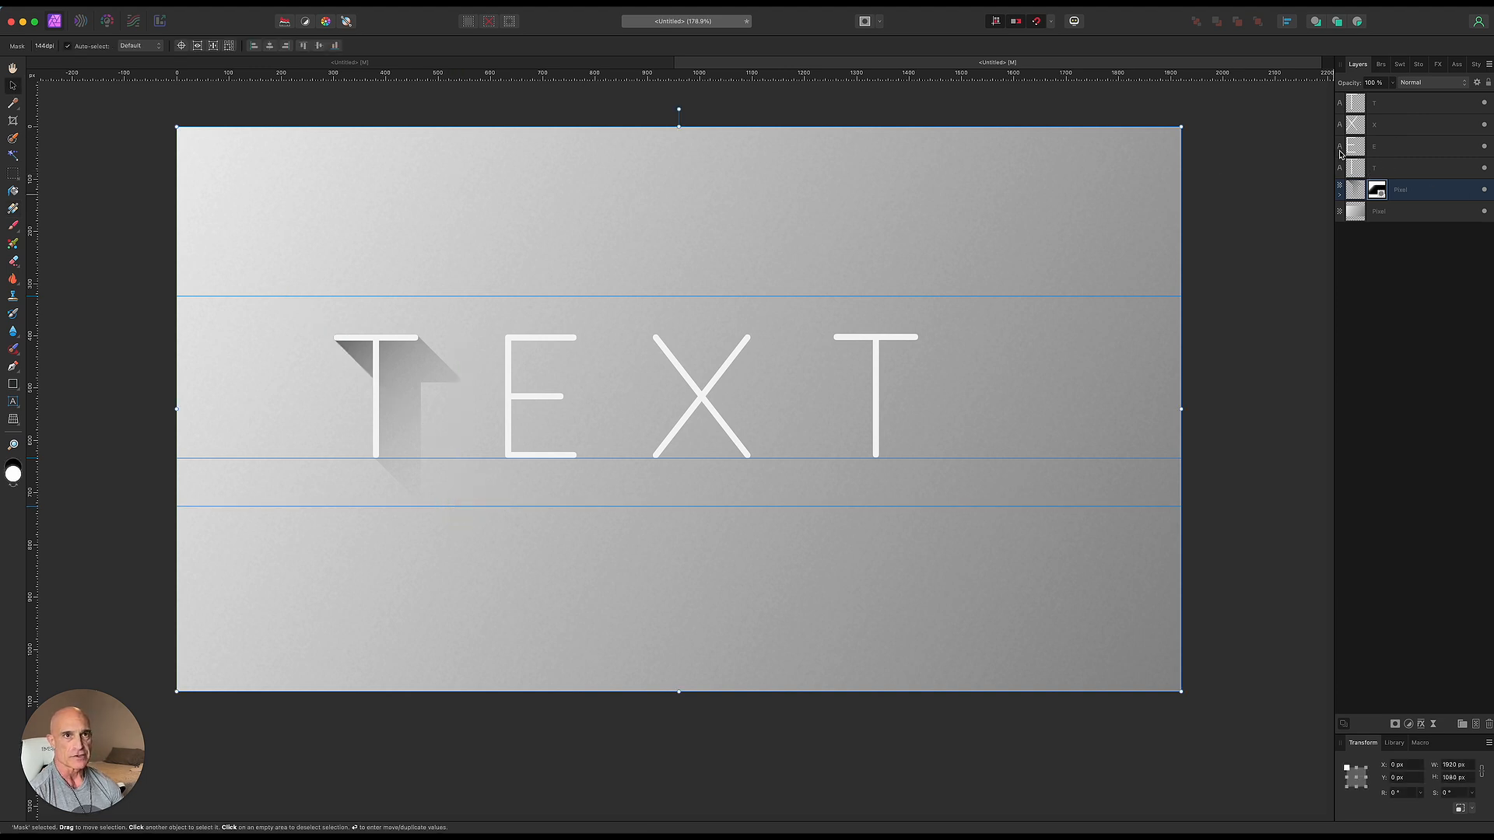
- Duplicate the E layer and apply a black Color Overlay effect to the lower copy
click(1399, 153)
key(super+j)
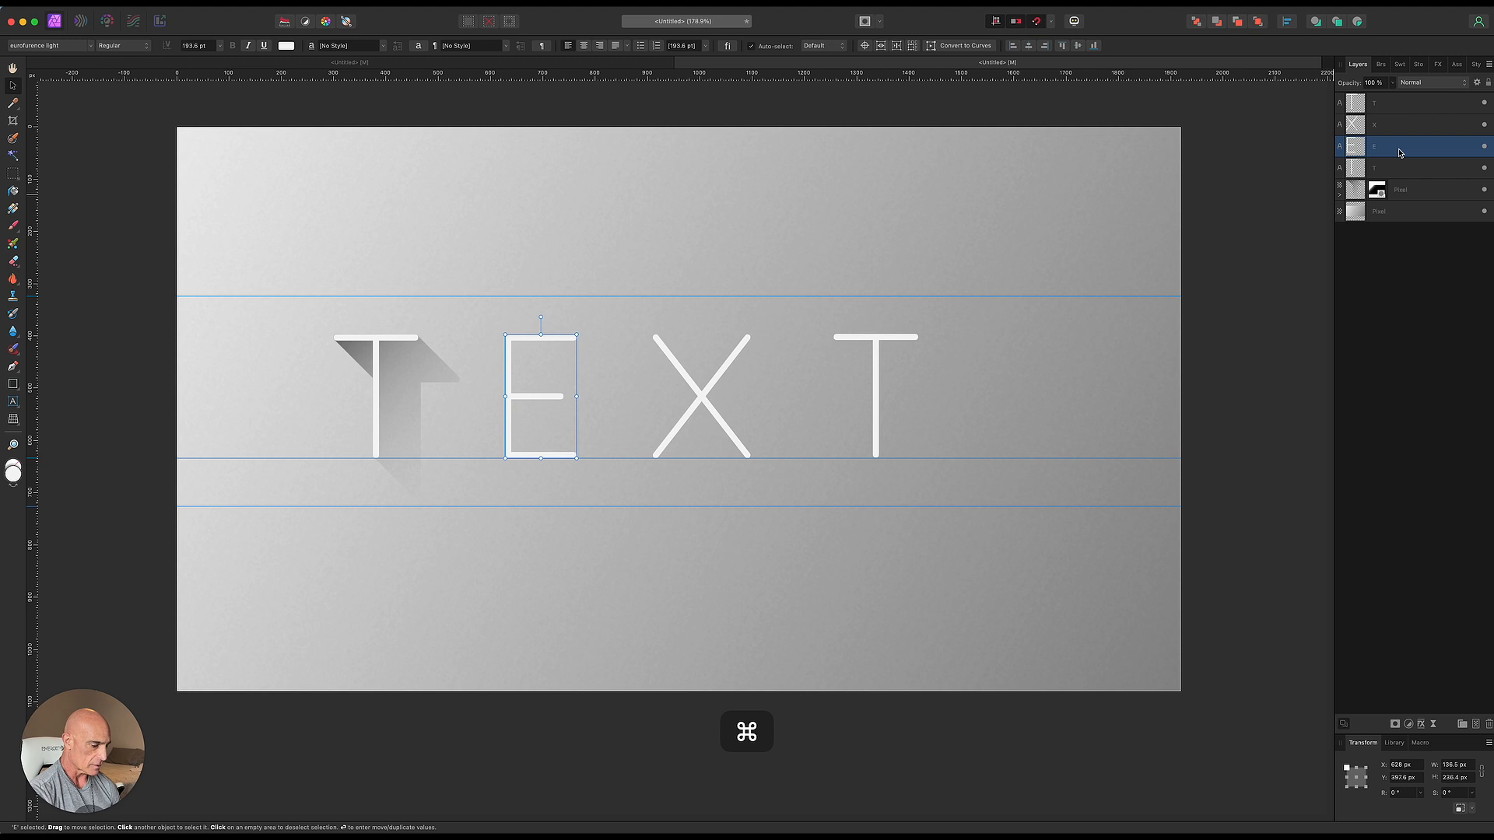
click(1400, 168)
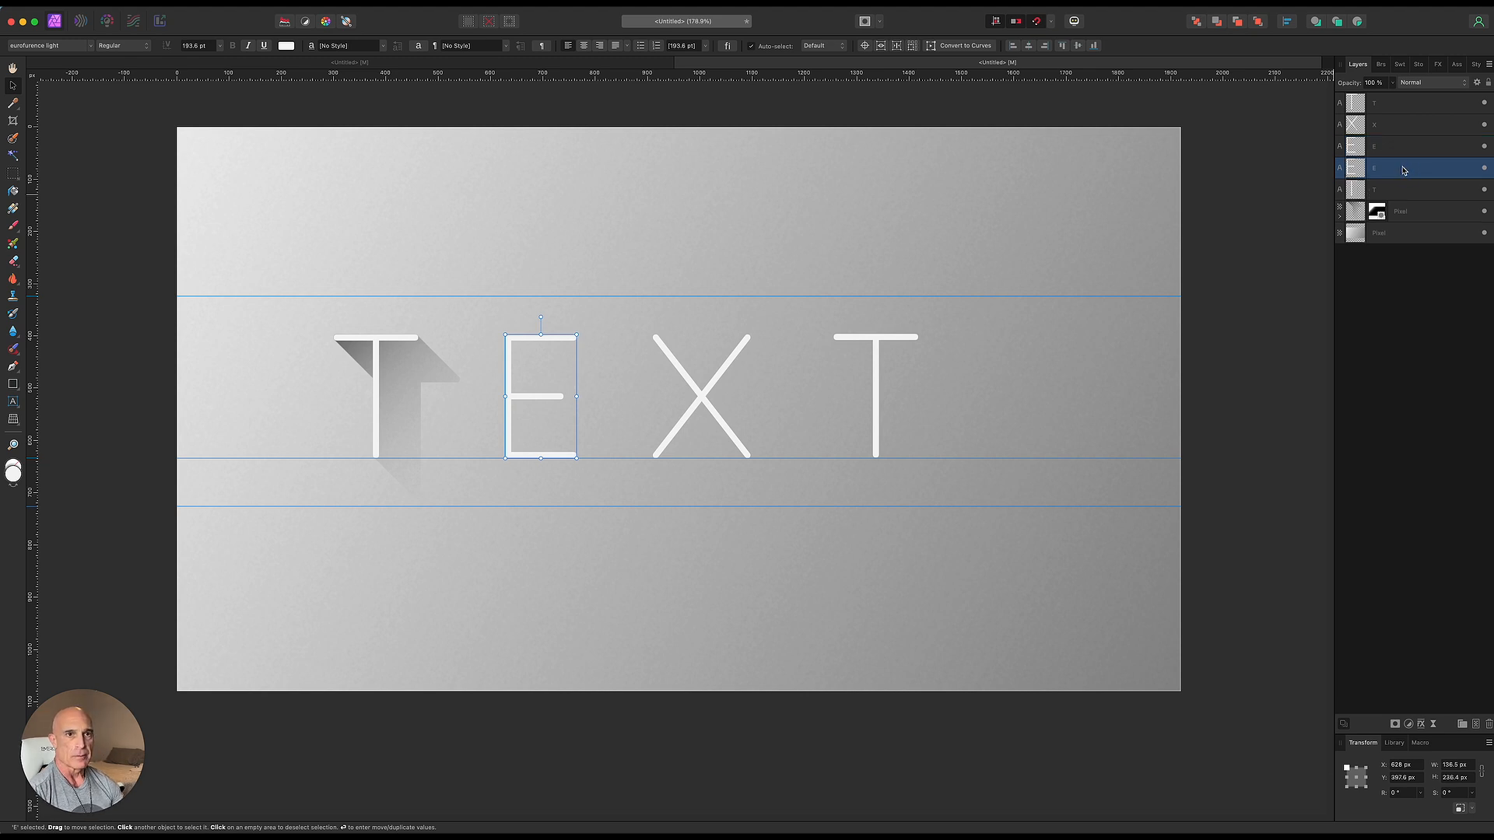
click(1420, 724)
click(1108, 607)
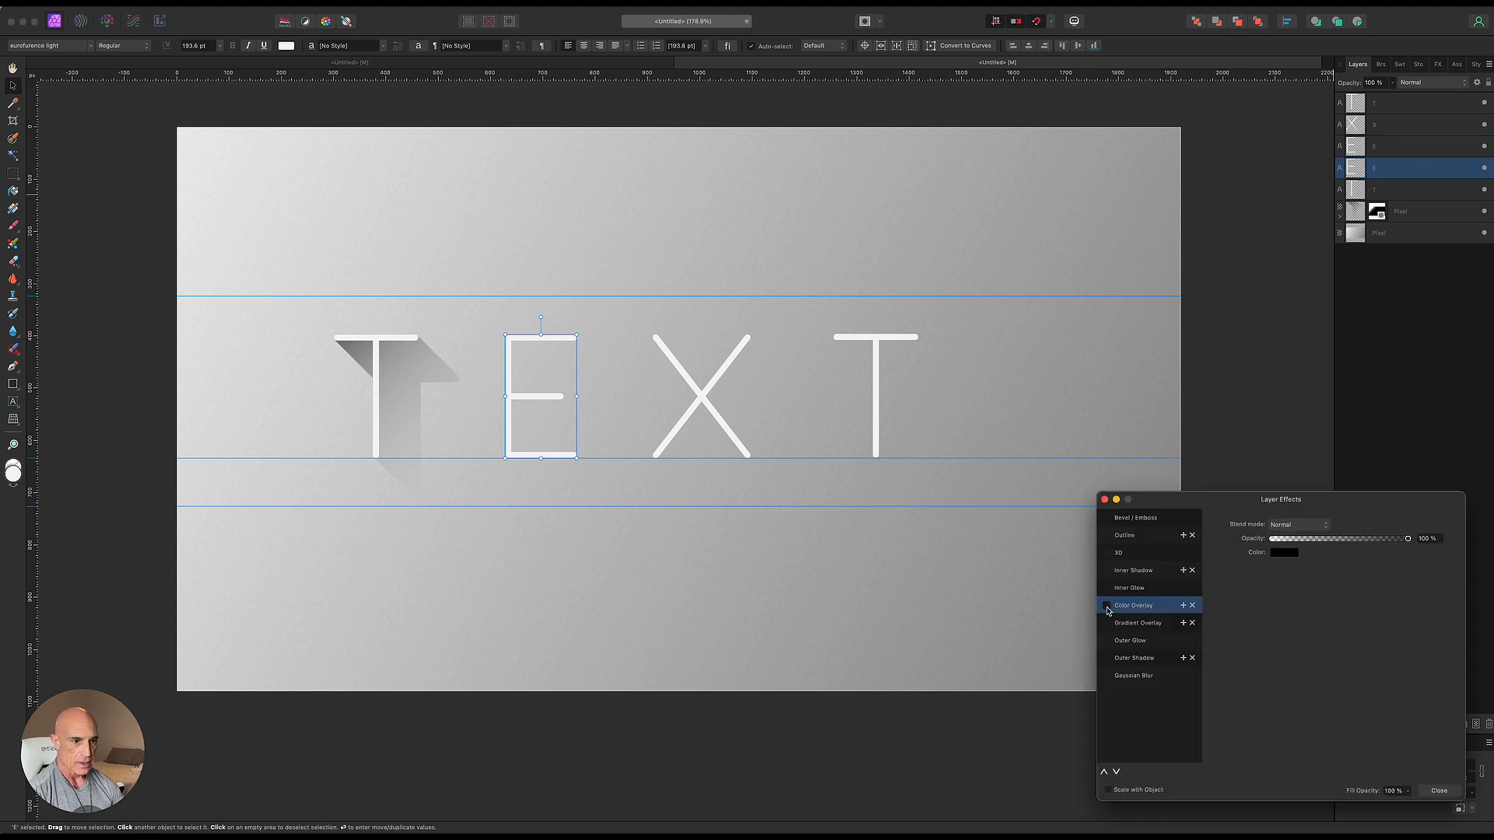
click(1104, 500)
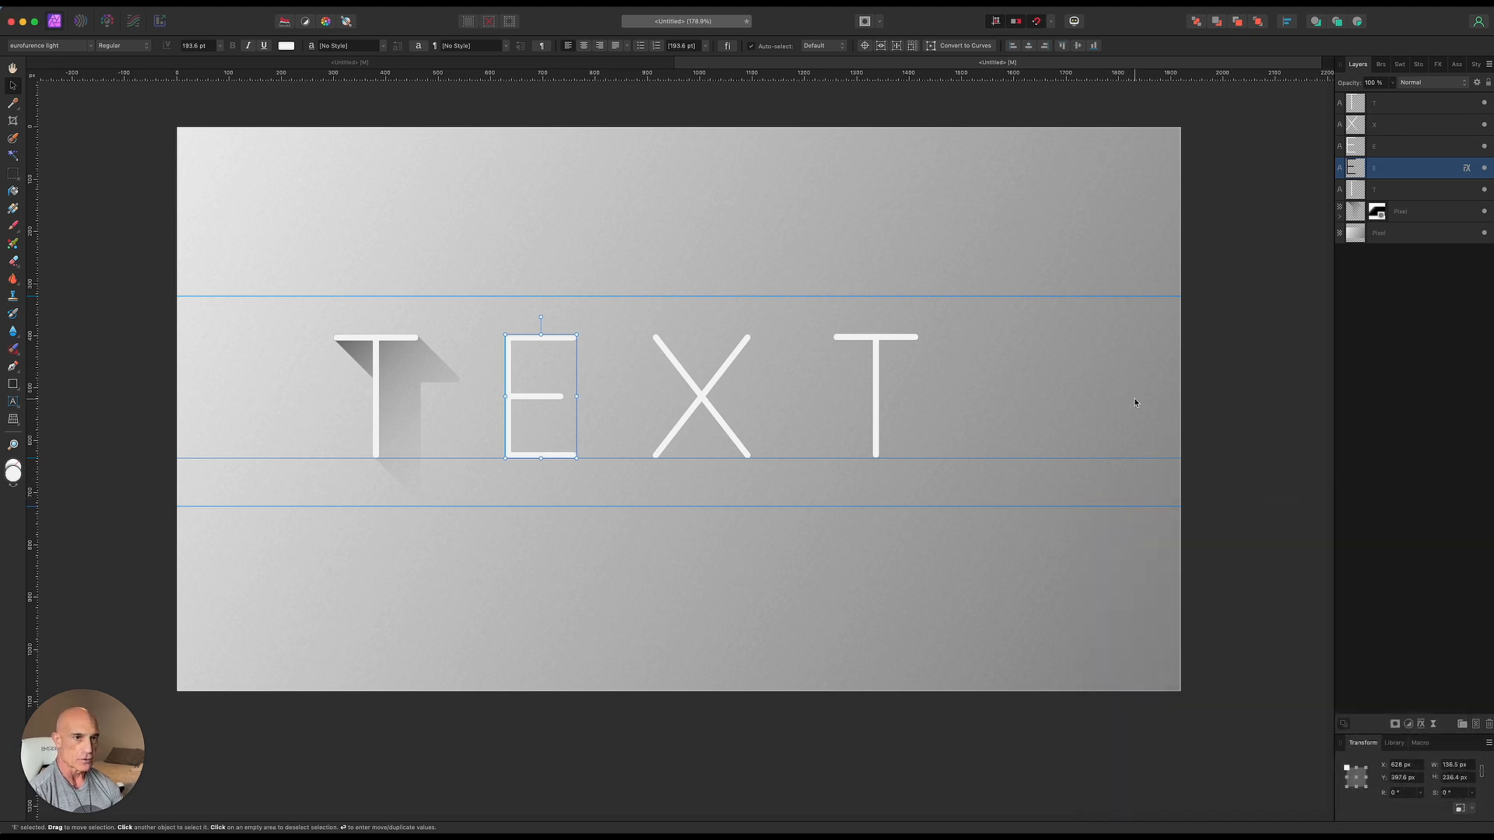
- Create 40 stepped duplicates of the black E offset 2 px horizontally and vertically at -45°, inserted behind
key(Return)
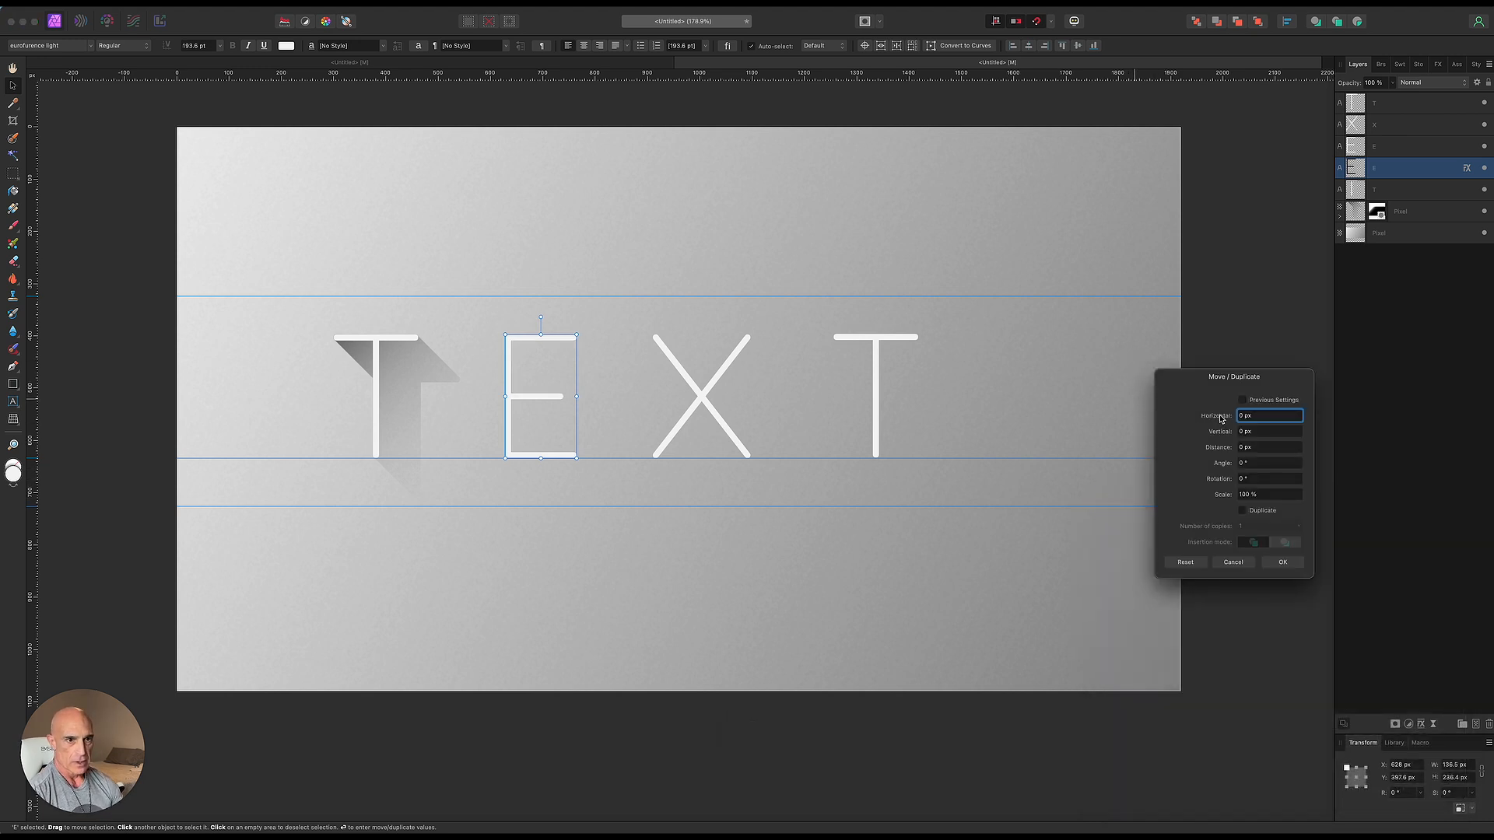
drag(1219, 416, 1224, 437)
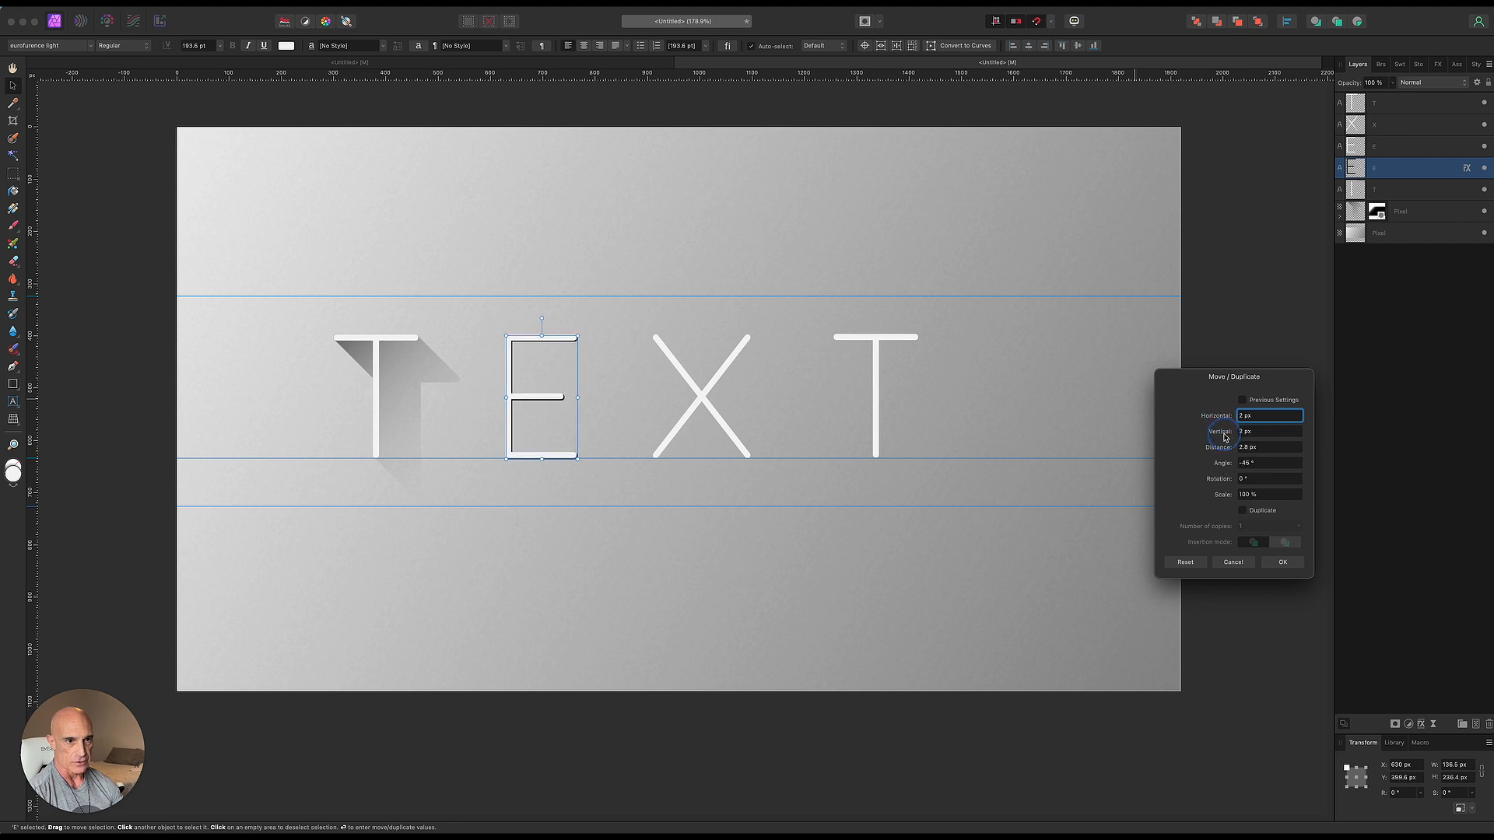
click(1243, 511)
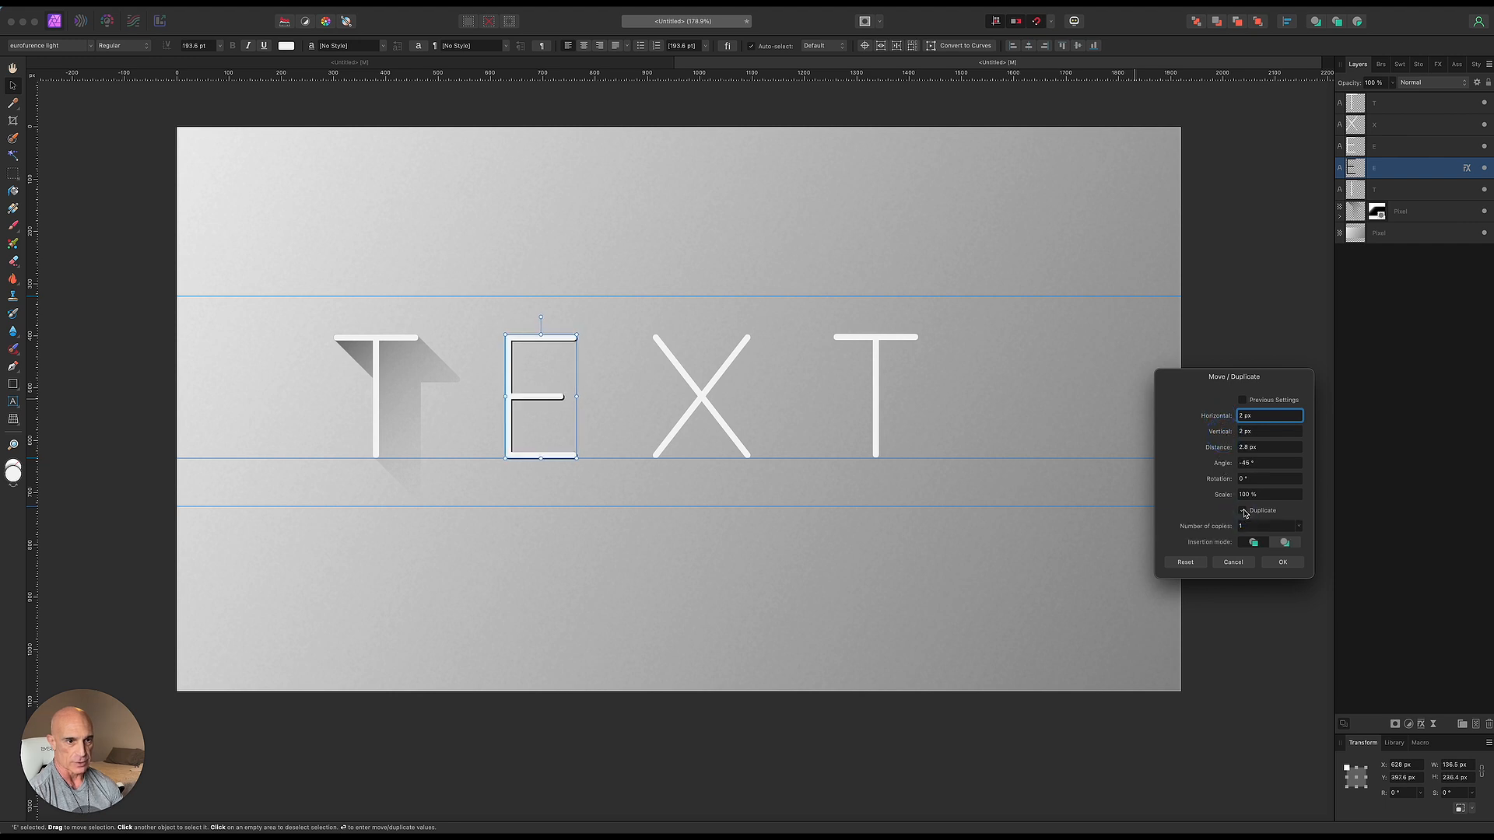
click(1283, 543)
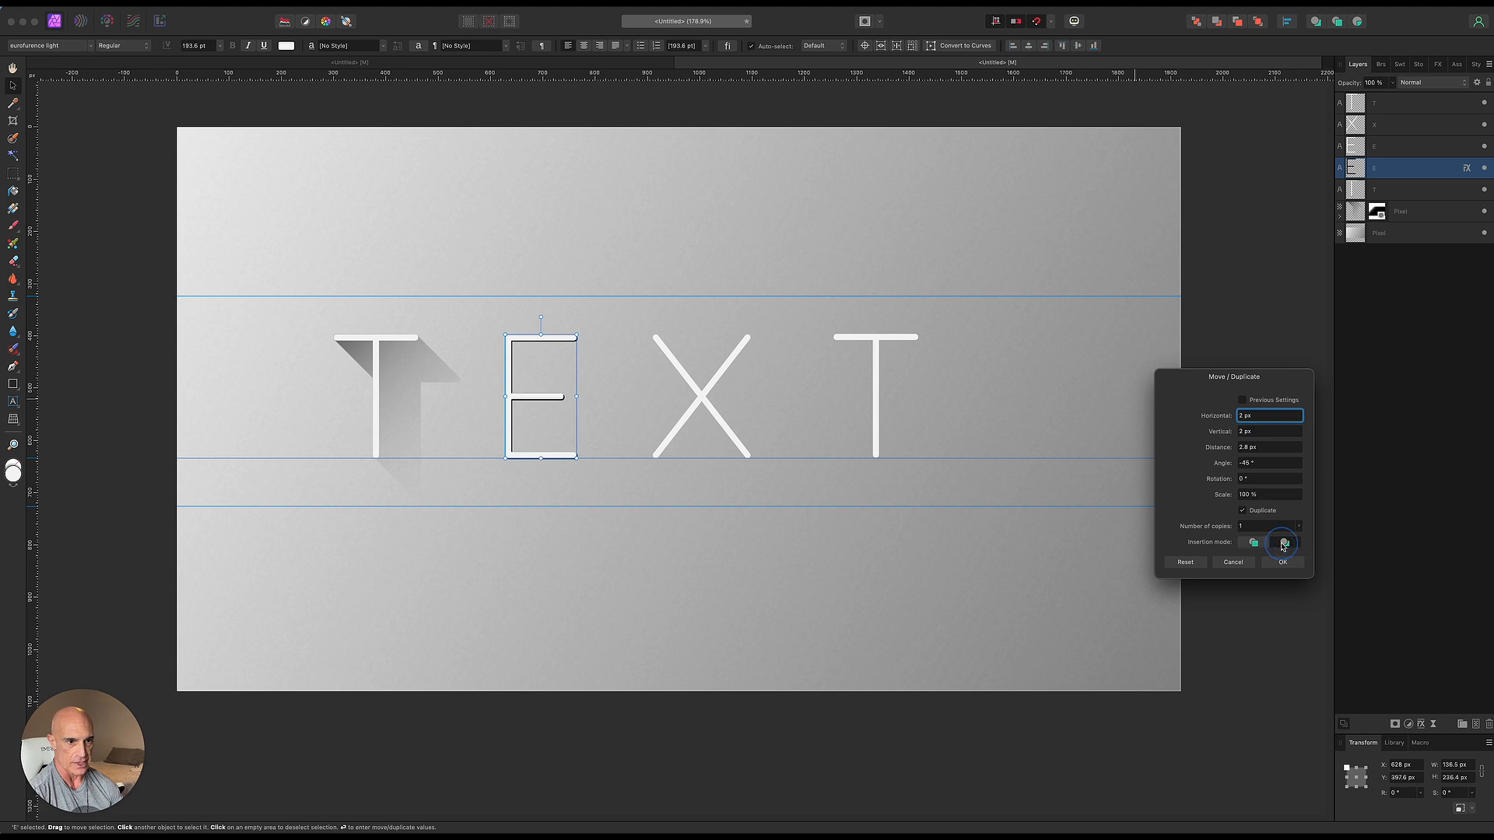
drag(1201, 531, 1223, 536)
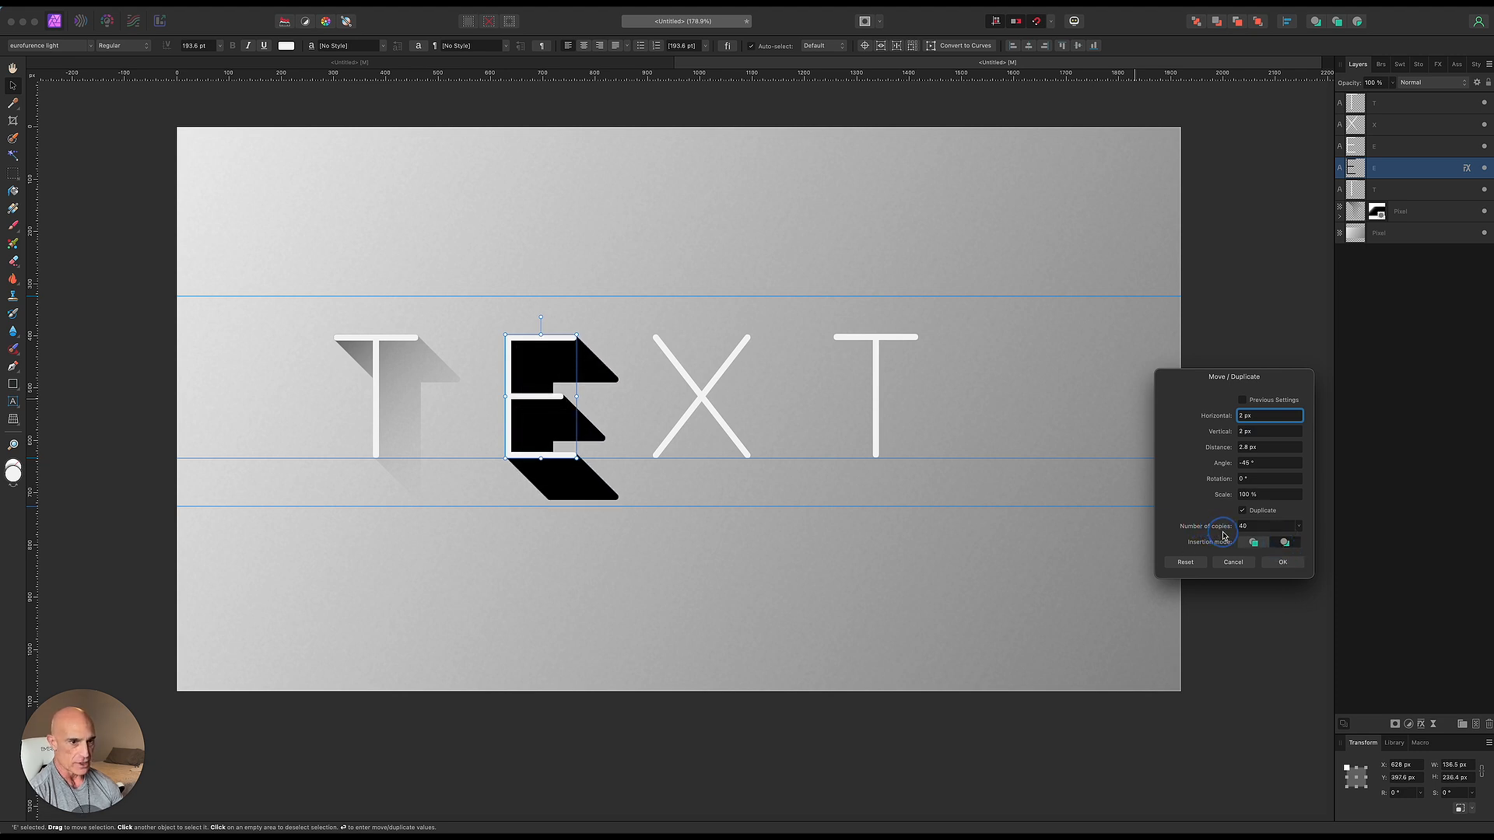
click(1273, 566)
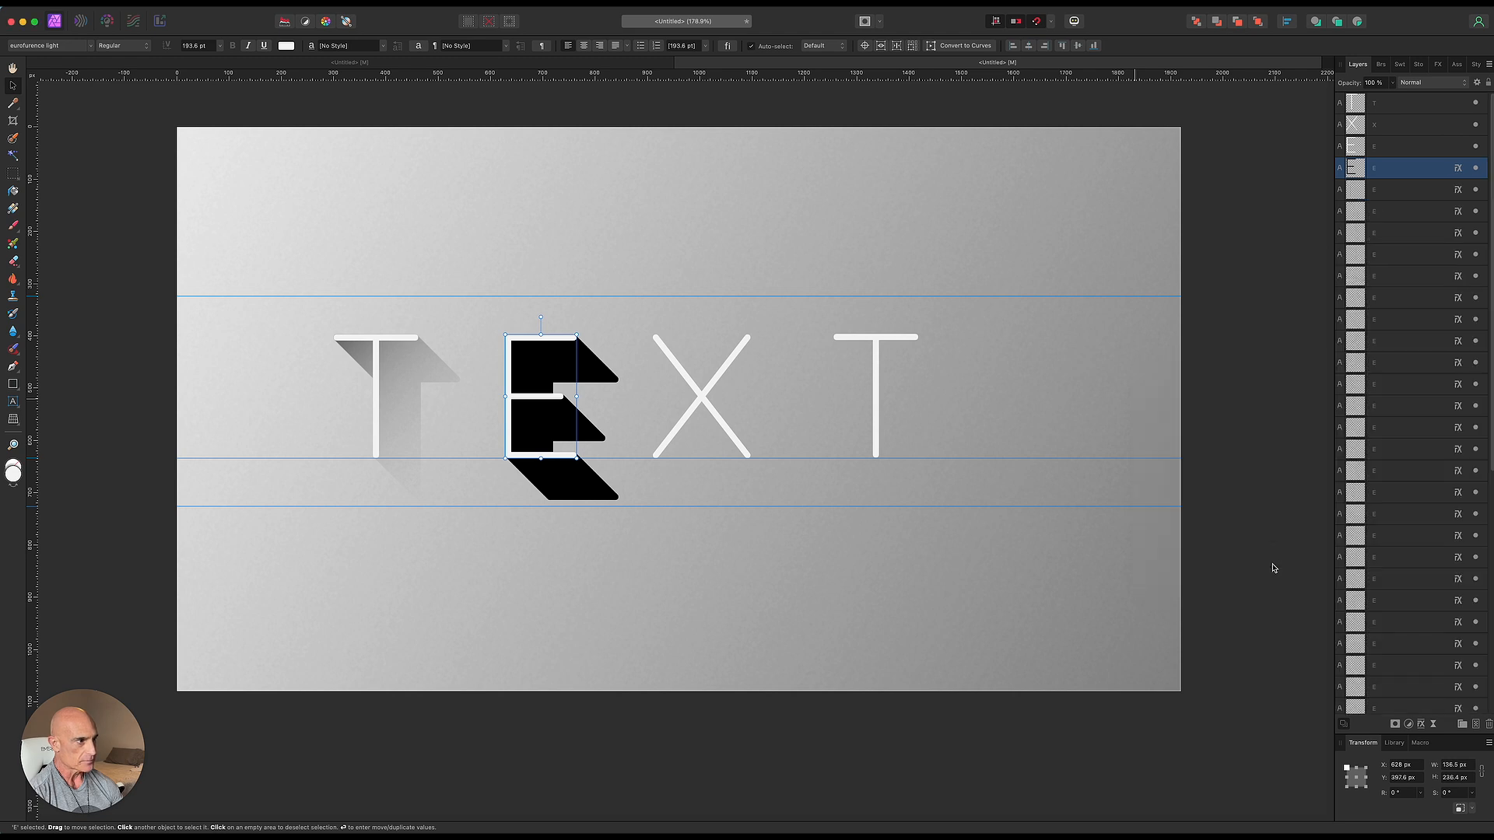
- Select all the black E copies, group them, and rasterize and trim the group
scroll(1428, 484, down, 5)
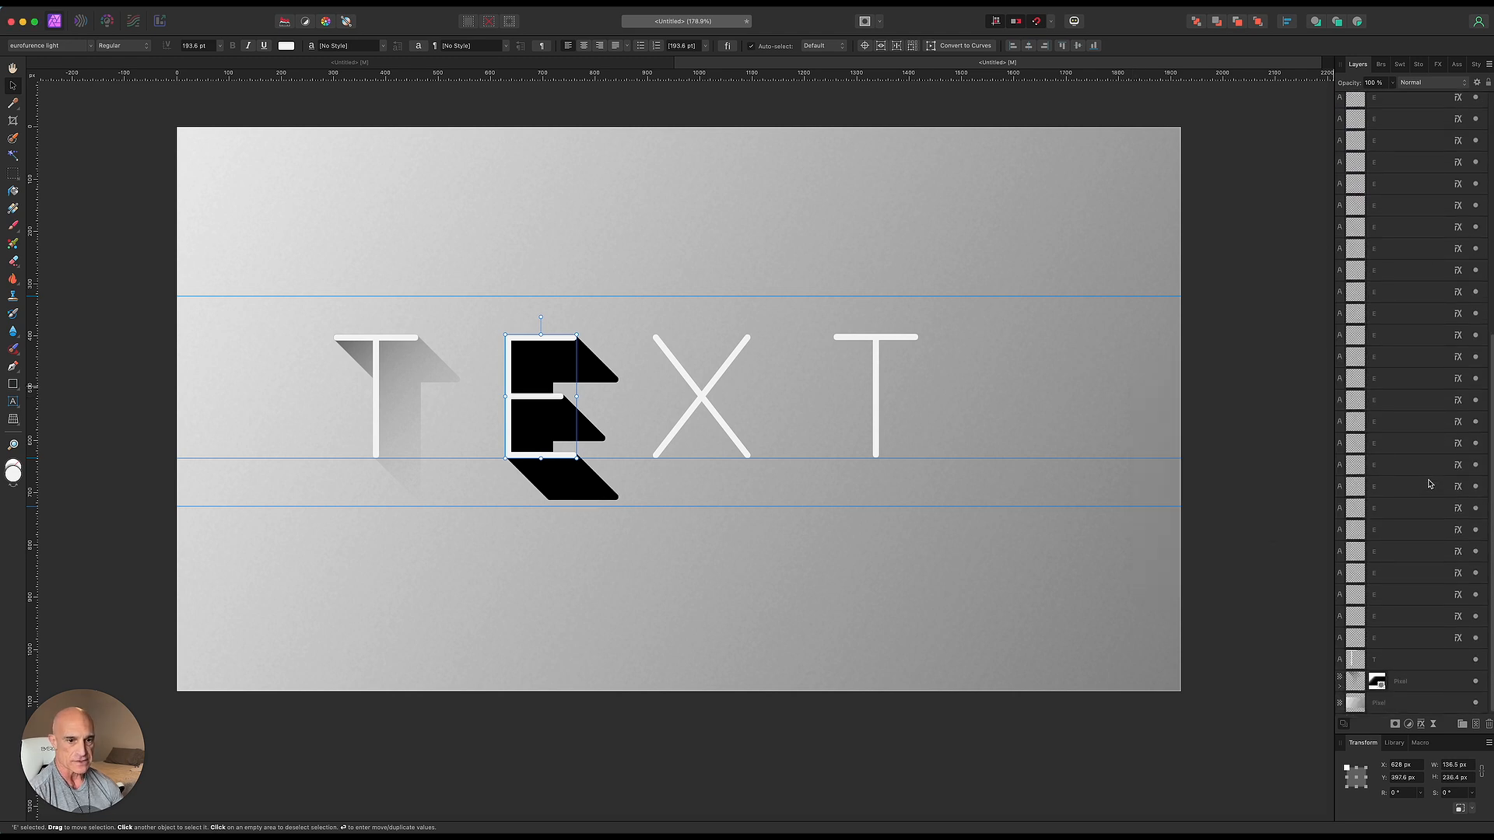
shift+click(1410, 638)
right_click(1400, 529)
click(1372, 711)
right_click(1400, 171)
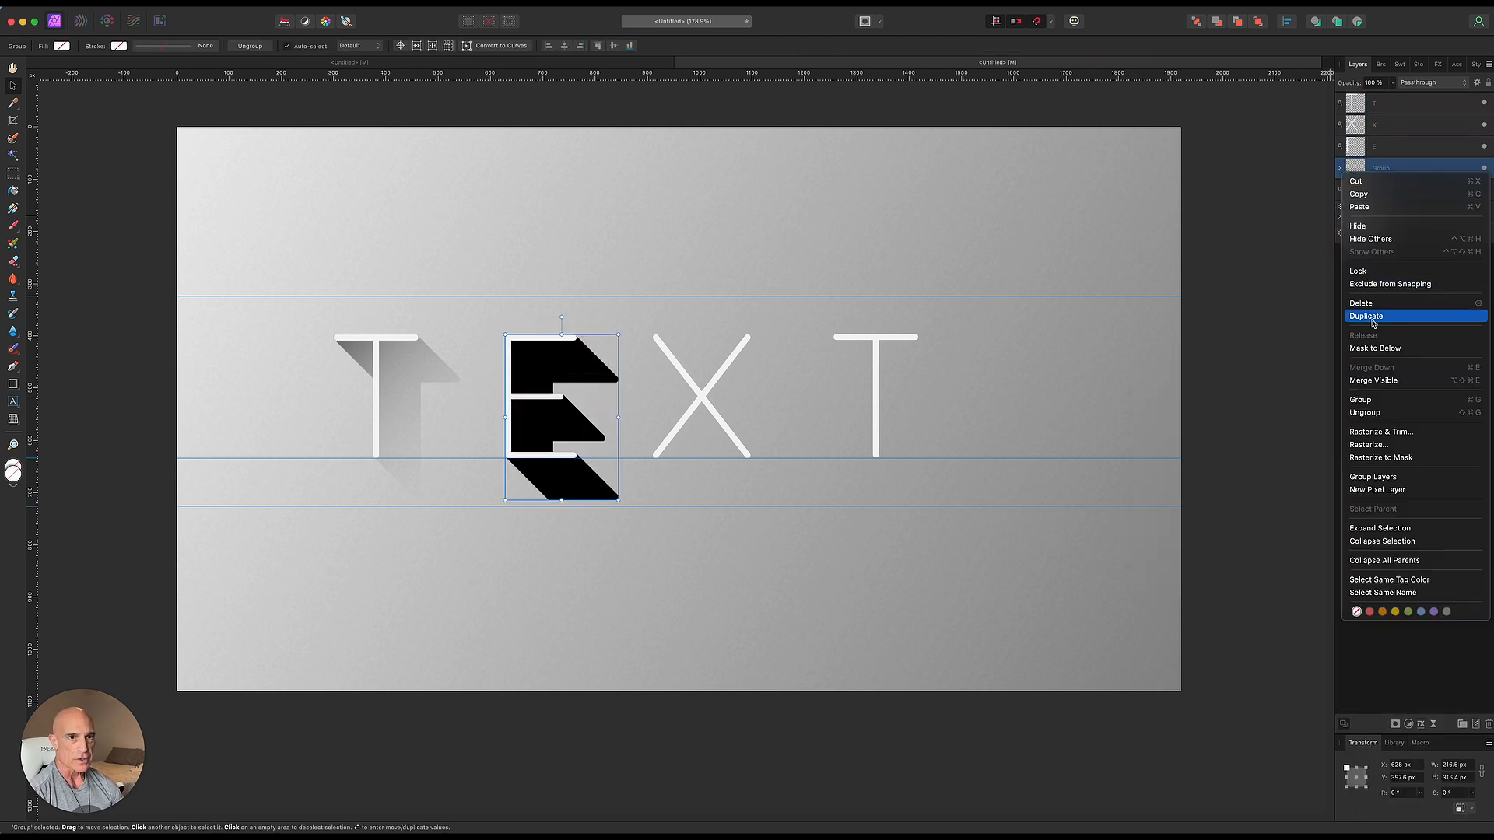
click(1381, 432)
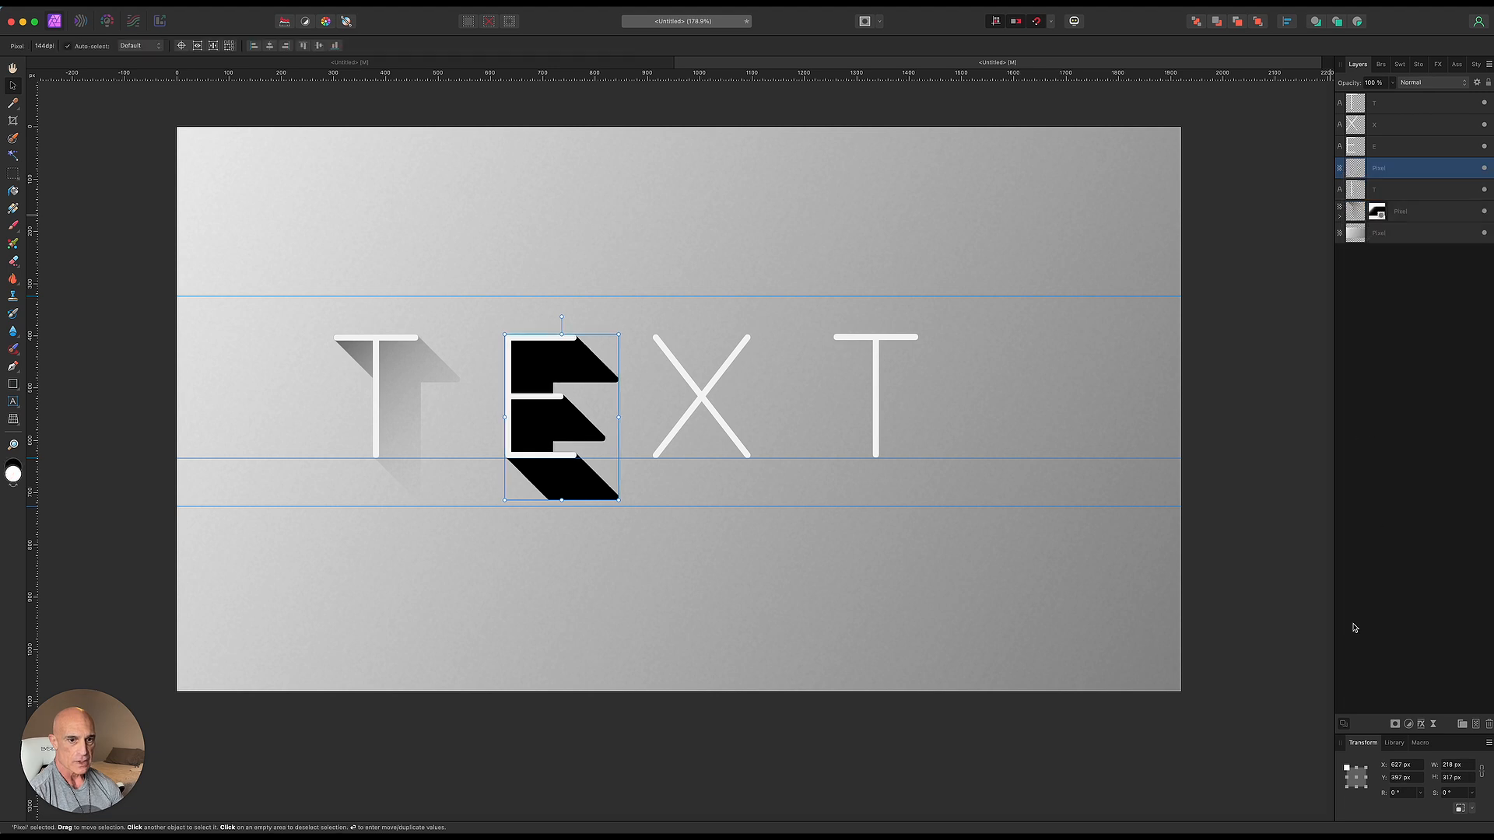
- Add a mask to the E shadow and fade it with a diagonal gradient from the top guide to the lower guide
click(1395, 724)
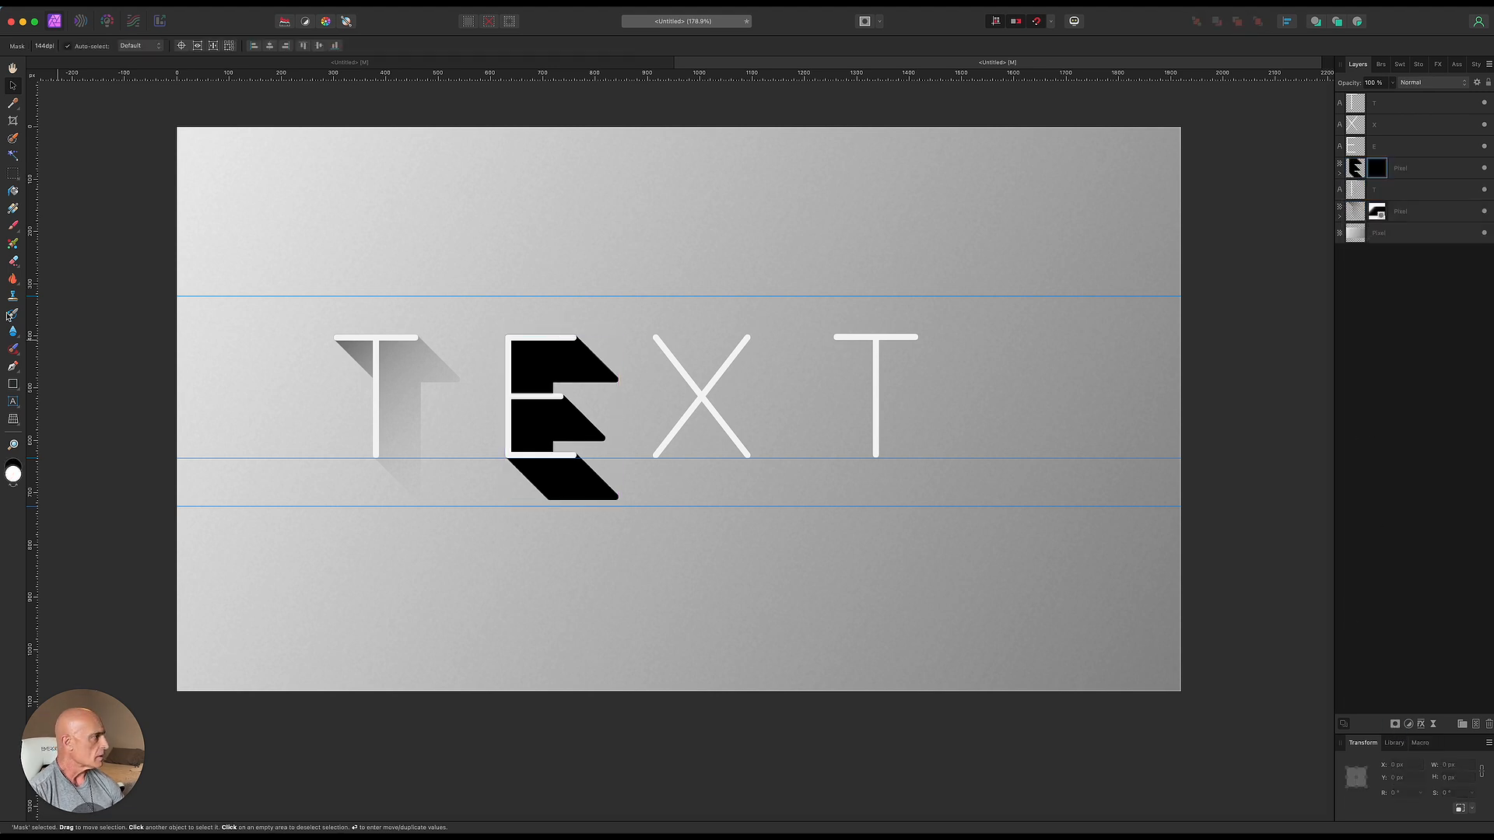
click(14, 209)
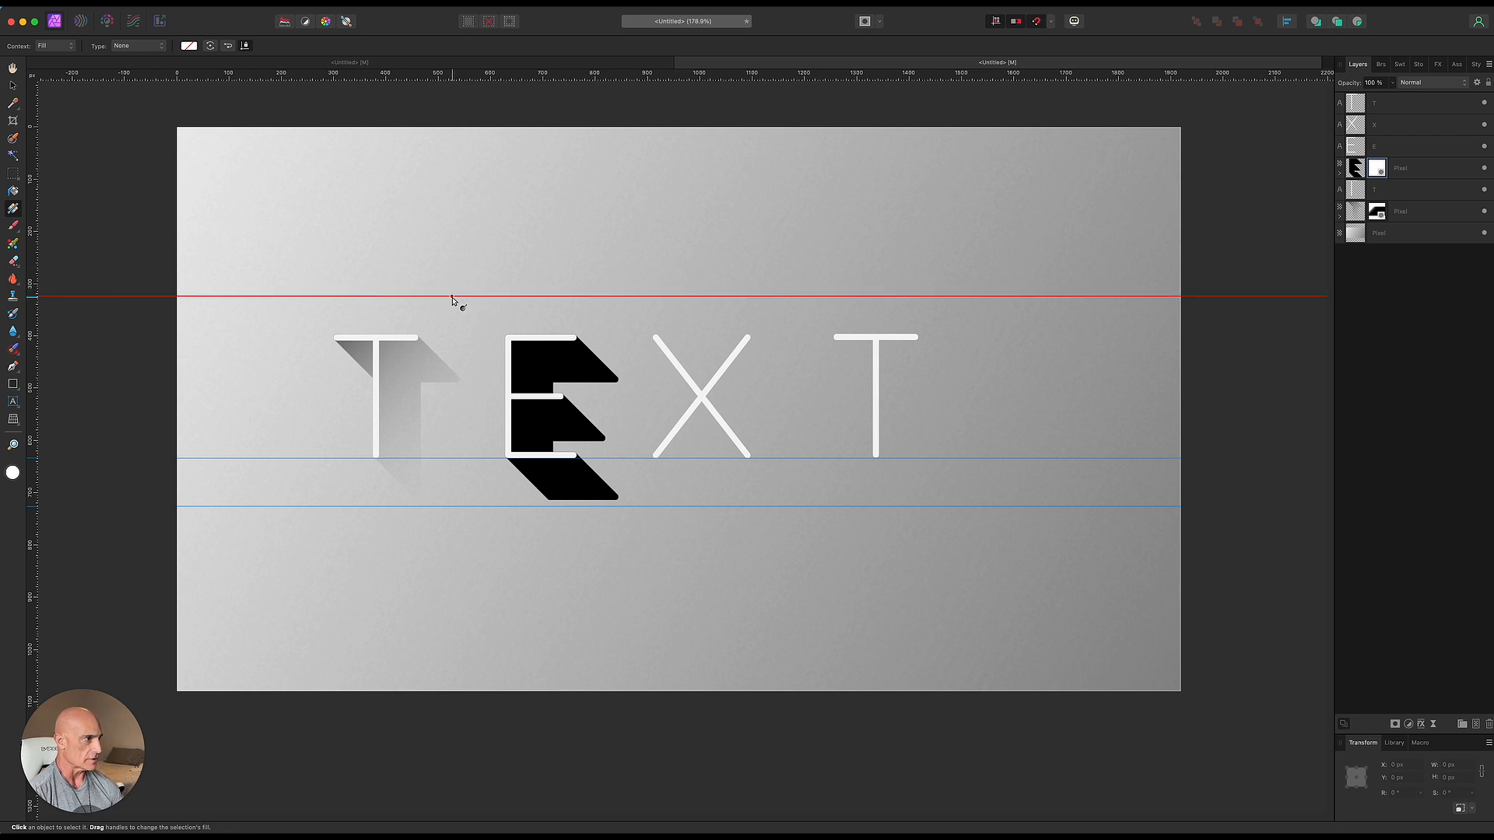
drag(448, 297, 649, 506)
drag(548, 401, 473, 354)
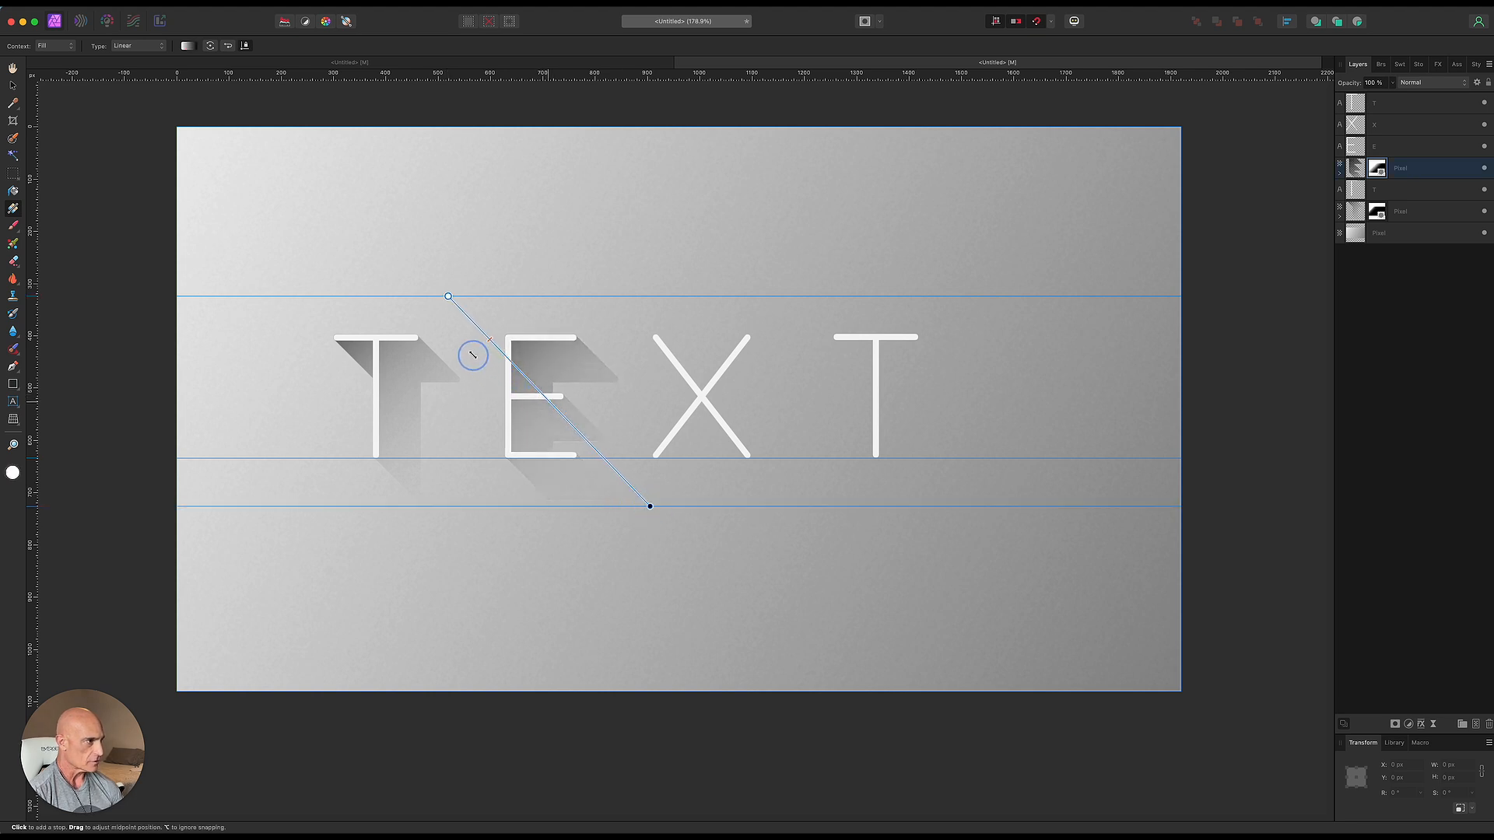
- Apply a black Color Overlay to a duplicate of the X placed beneath it
key(v)
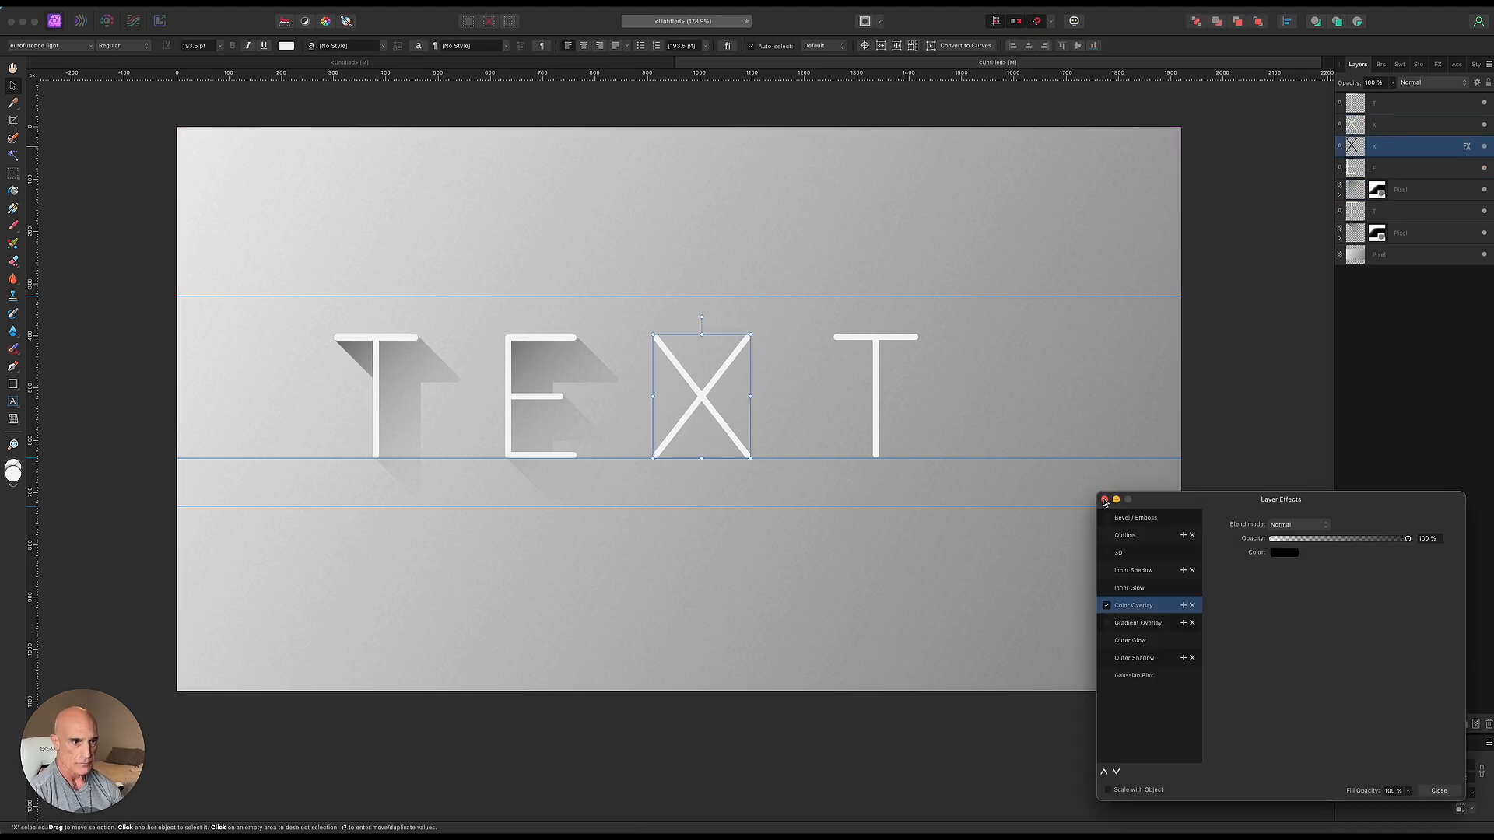
click(1104, 500)
- Create stepped duplicates of the black X with the same 2 px diagonal offset, inserted behind
key(Return)
scroll(1222, 418, up, 4)
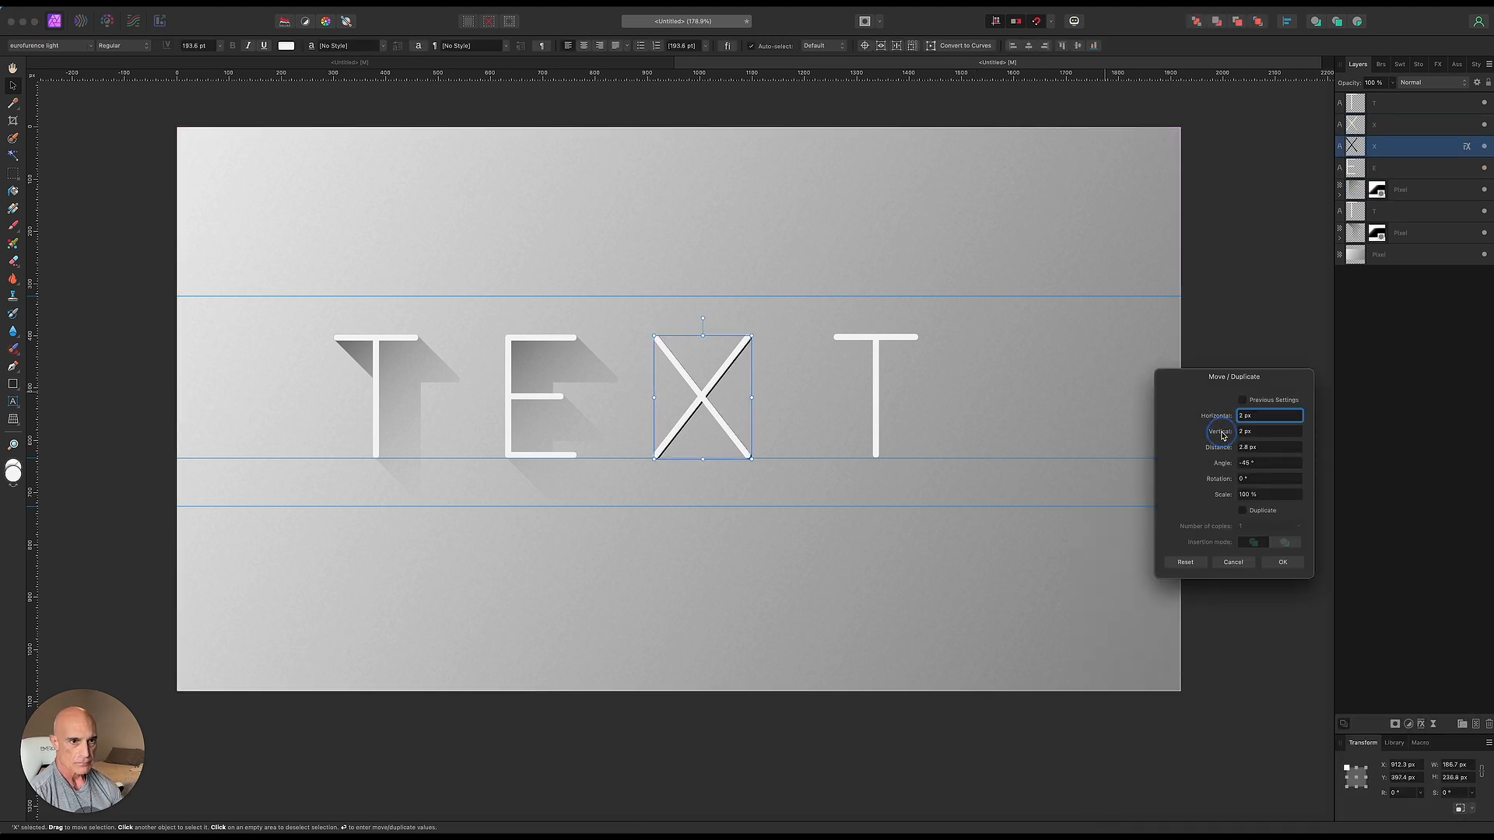
click(1242, 510)
scroll(1222, 529, up, 20)
click(1273, 564)
- Select all the black X copies, group them, and rasterize and trim the group
scroll(1439, 500, down, 10)
shift+click(1407, 589)
right_click(1407, 509)
click(1388, 733)
right_click(1419, 148)
click(1391, 408)
- Add a mask to the X shadow and fade it with a diagonal gradient from the top guide to the lower guide
click(1395, 724)
key(g)
drag(613, 296, 869, 506)
drag(742, 401, 655, 341)
key(v)
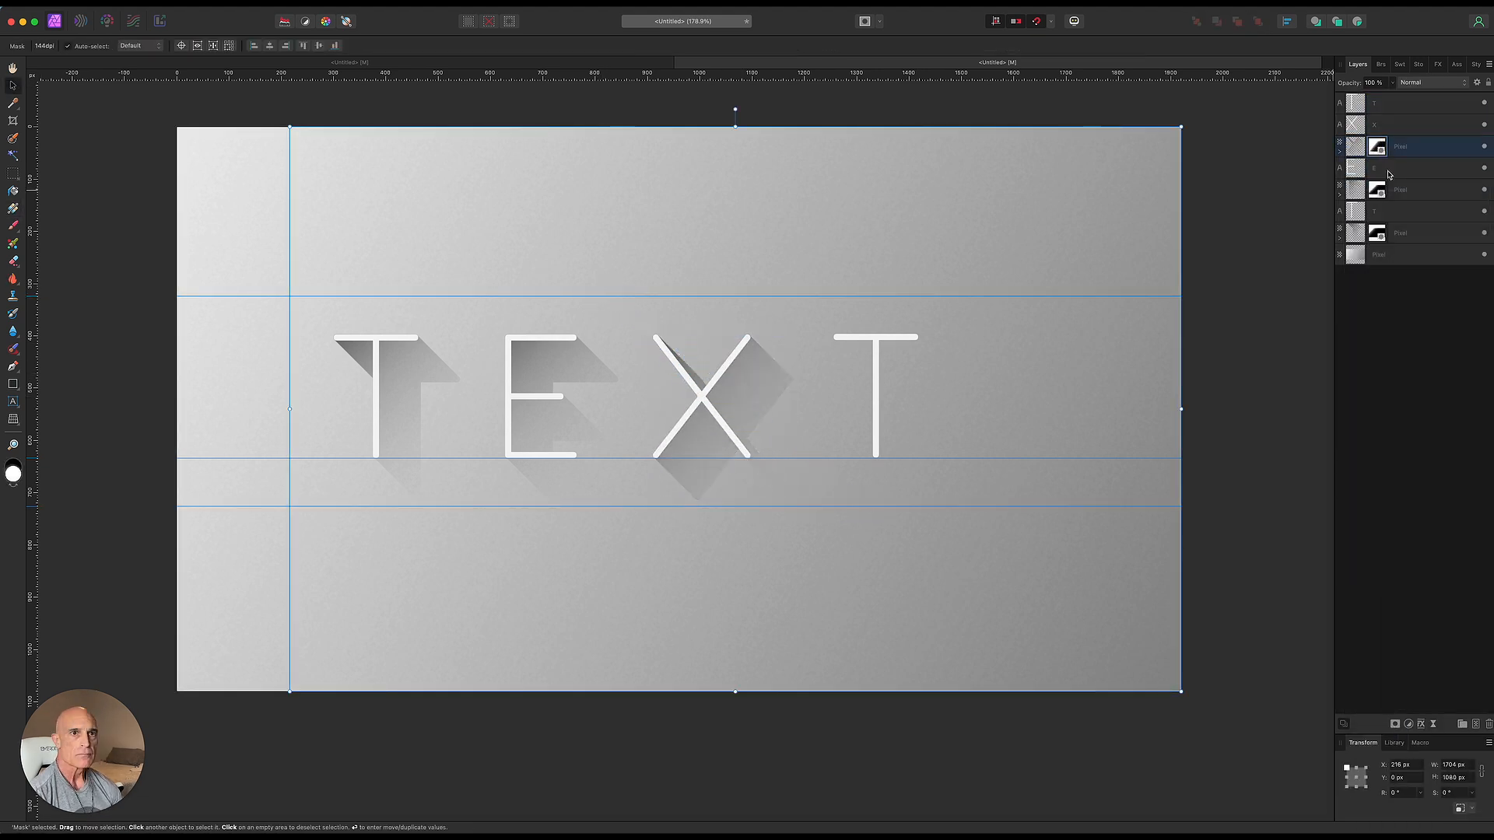
- Duplicate the last T and apply a black Color Overlay to the copy placed beneath it
click(1389, 104)
key(super+j)
click(1390, 125)
click(1420, 725)
click(1106, 605)
click(1104, 500)
- Create stepped duplicates of the black T with a 2 px horizontal and vertical offset, inserted behind
key(Return)
click(1245, 512)
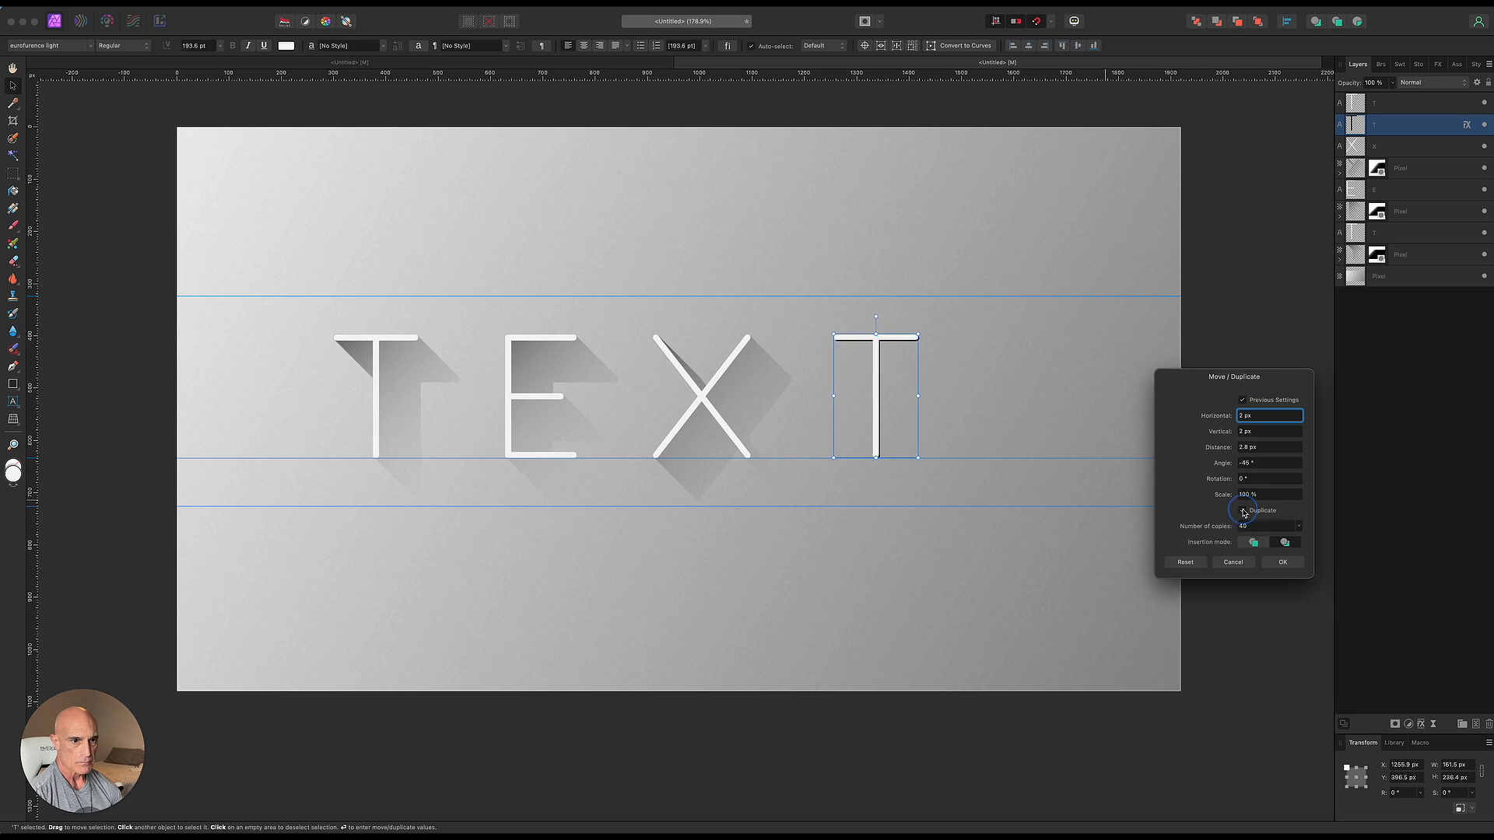
scroll(1251, 524, up, 20)
click(1285, 561)
- Select all the black T copies, group them, and rasterize and trim the group
scroll(1407, 576, down, 10)
shift+click(1406, 586)
key(super+g)
right_click(1407, 130)
click(1391, 410)
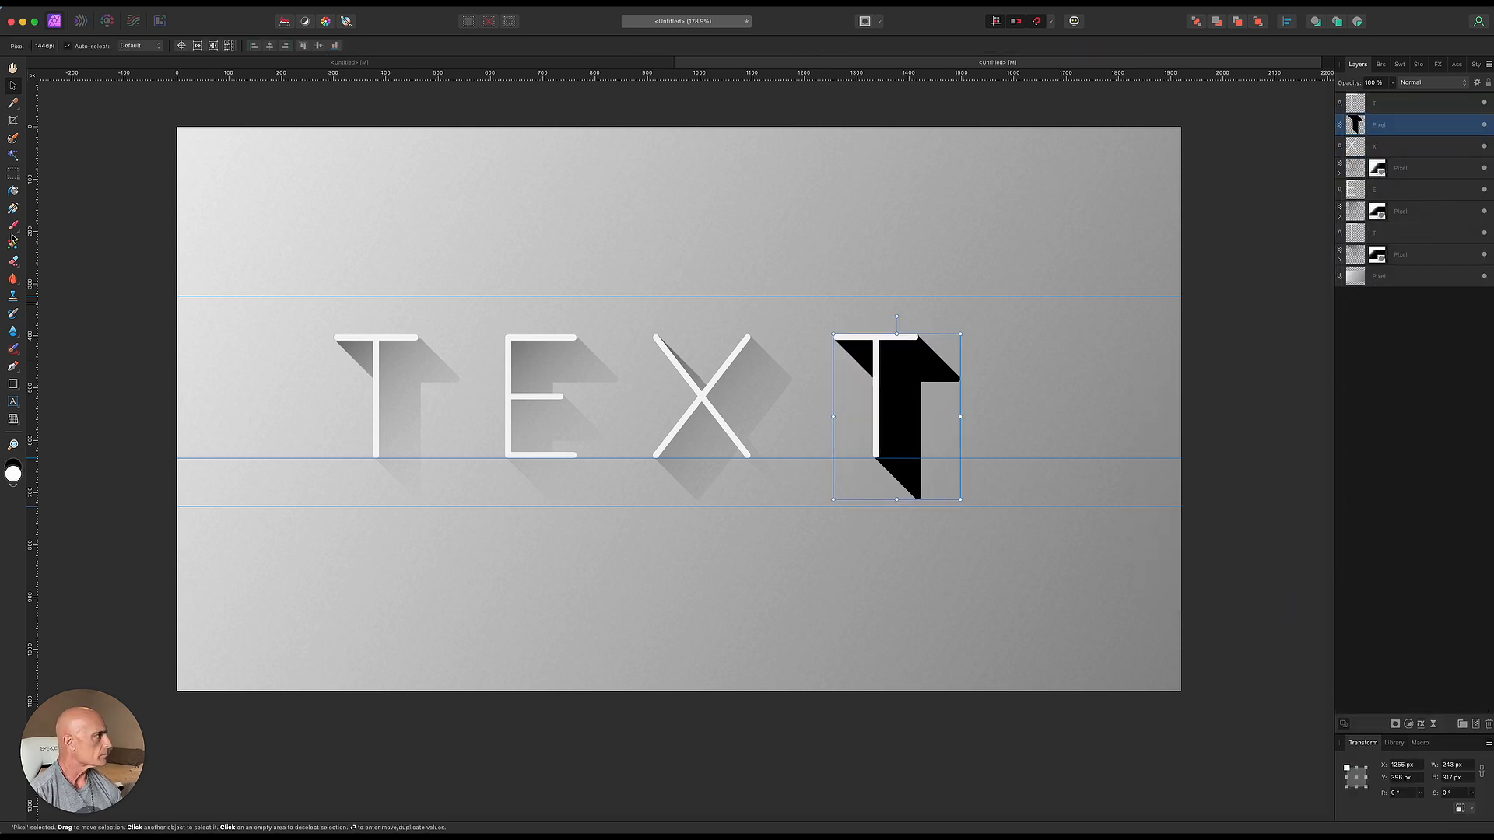
- Add a mask to the T shadow and fade it with a diagonal gradient from the top guide to the lower guide
click(1395, 724)
click(13, 208)
drag(791, 296, 1020, 506)
drag(906, 401, 823, 345)
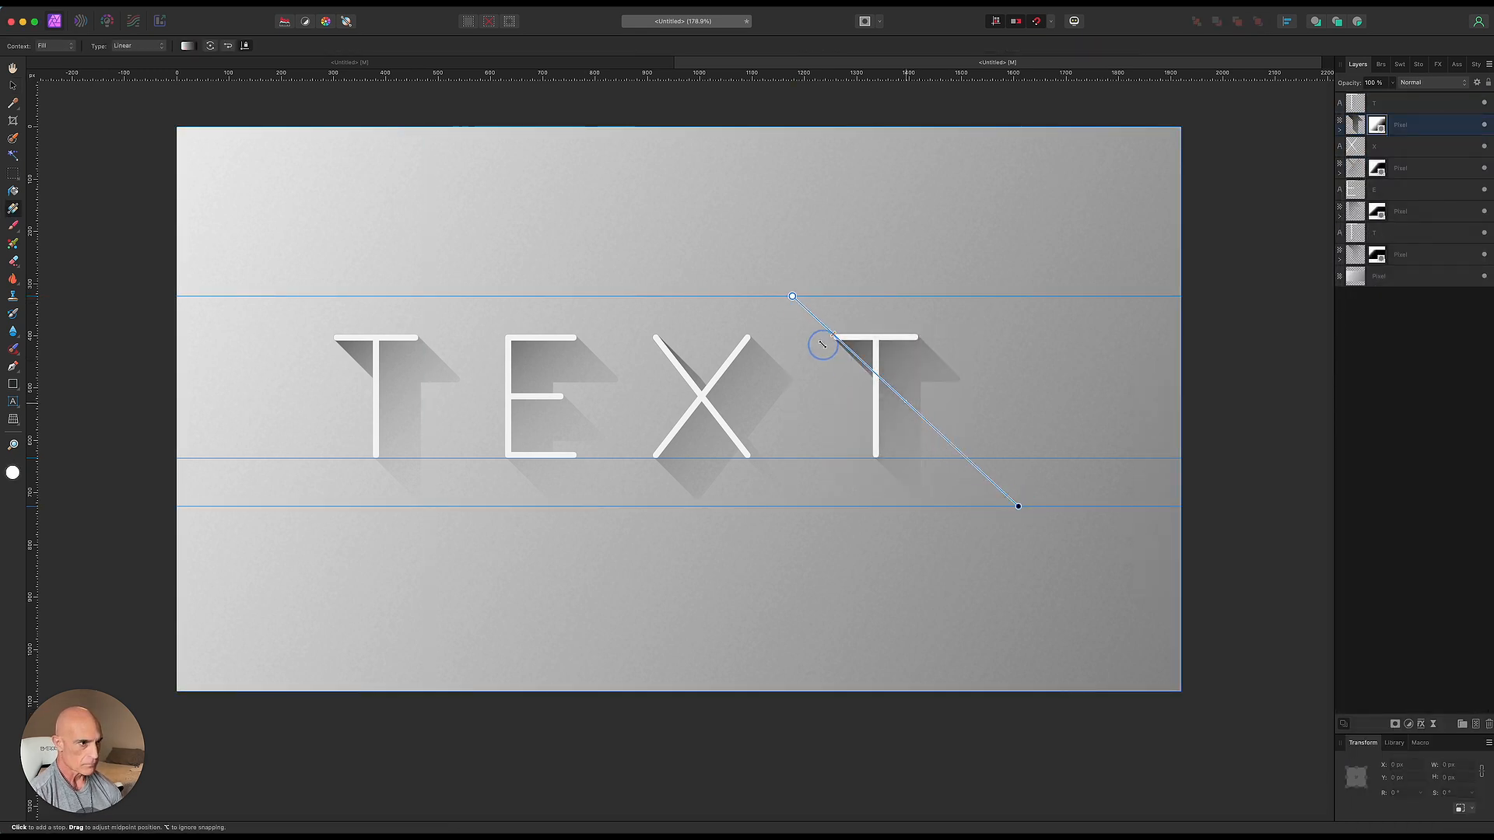
key(v)
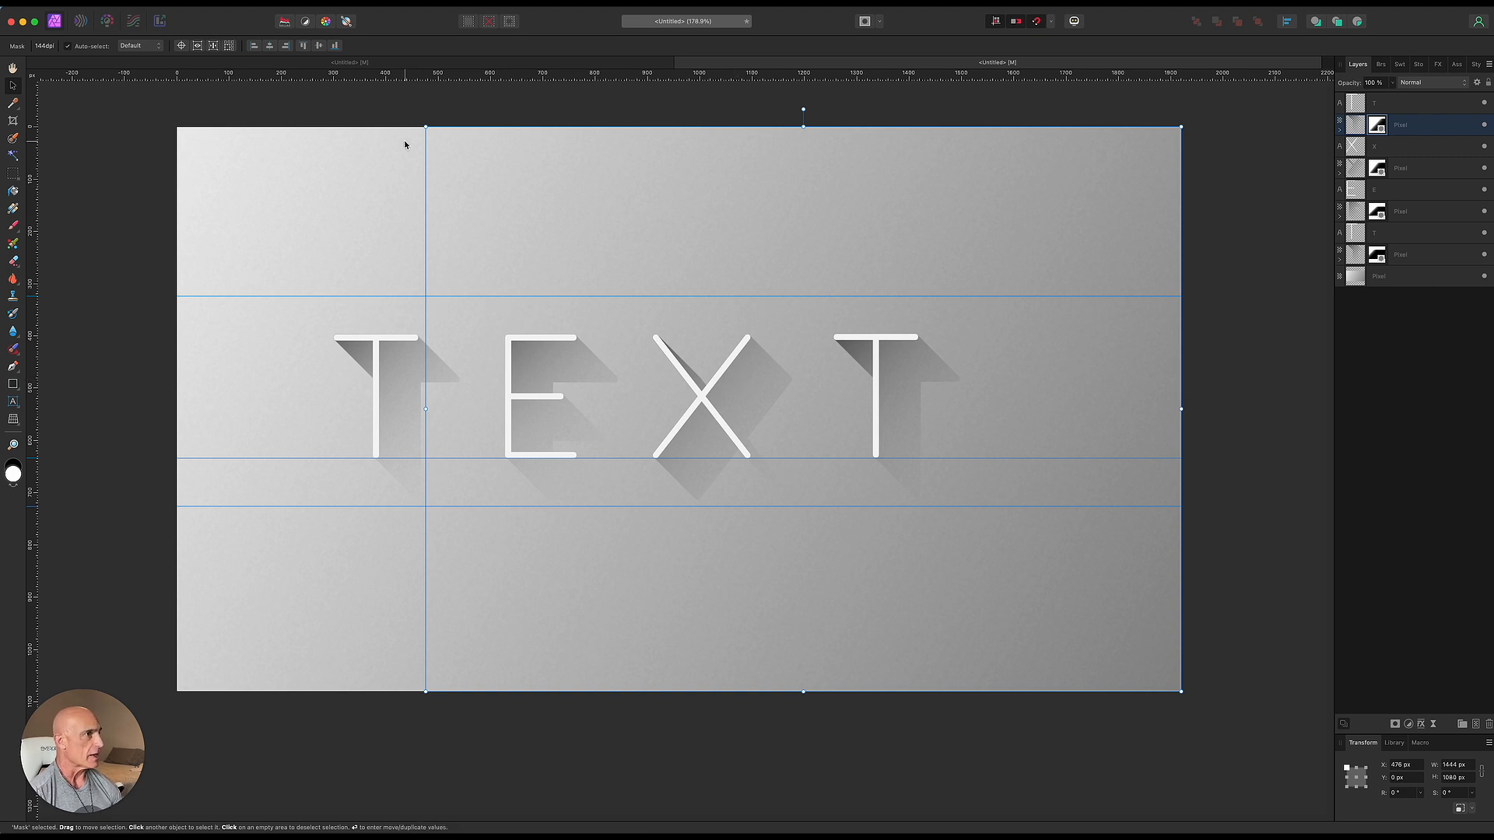
- Hide the guides, then group the shadow layers of the first T, the E and the X
click(362, 3)
click(400, 94)
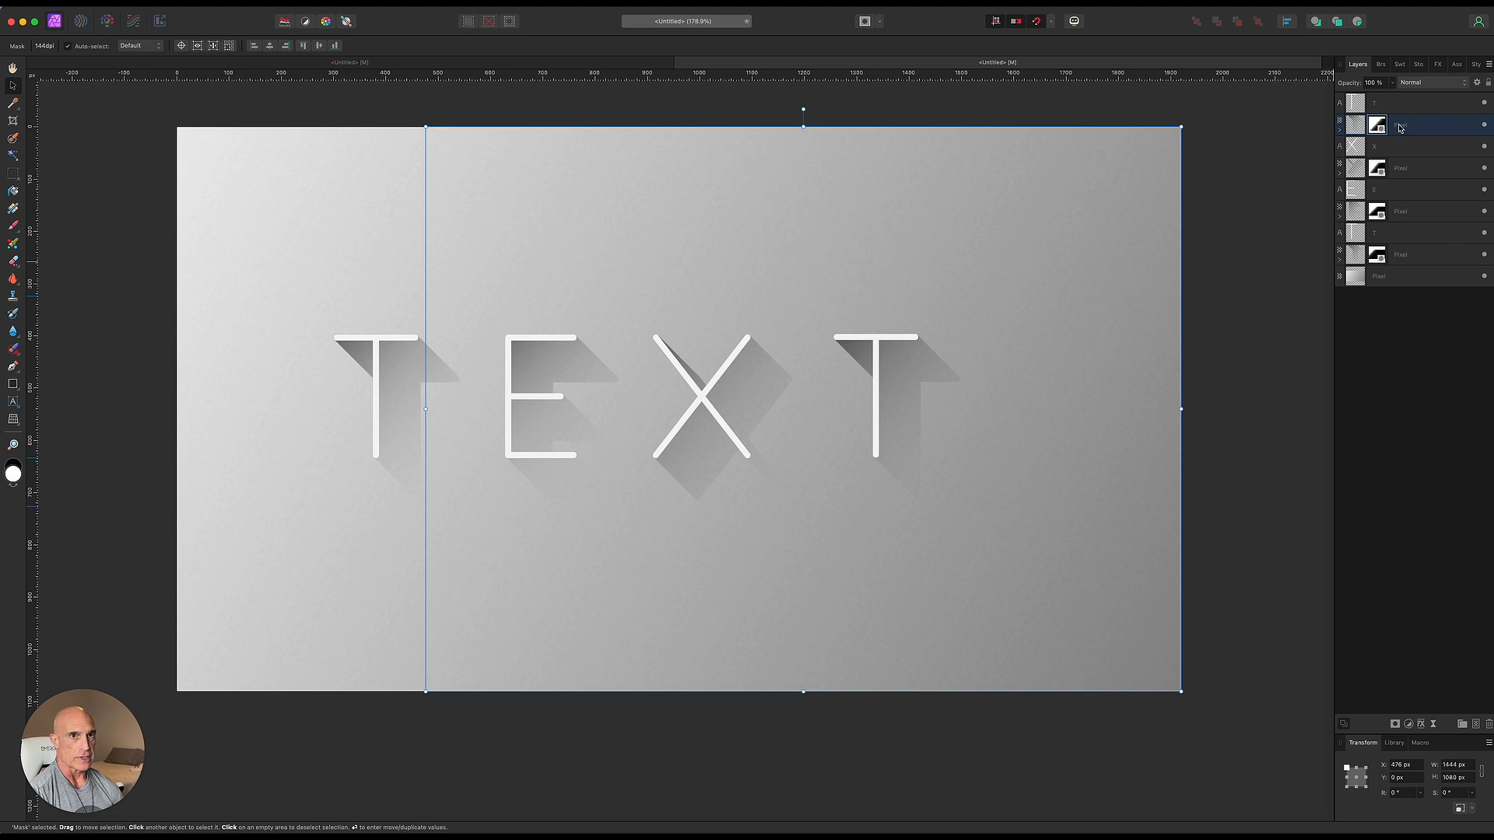
click(1412, 168)
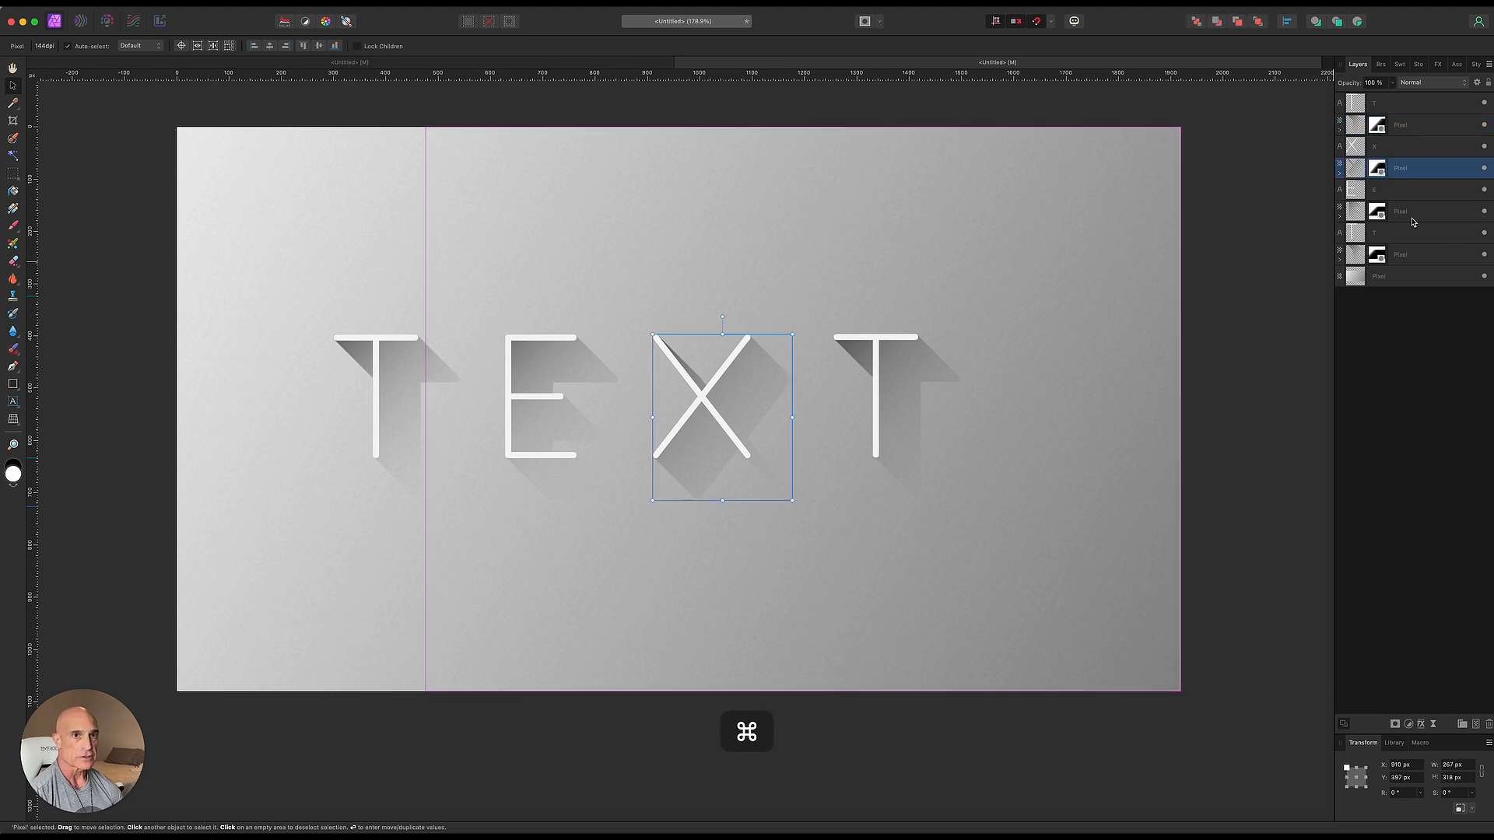
super+click(1414, 216)
super+click(1415, 257)
right_click(1414, 257)
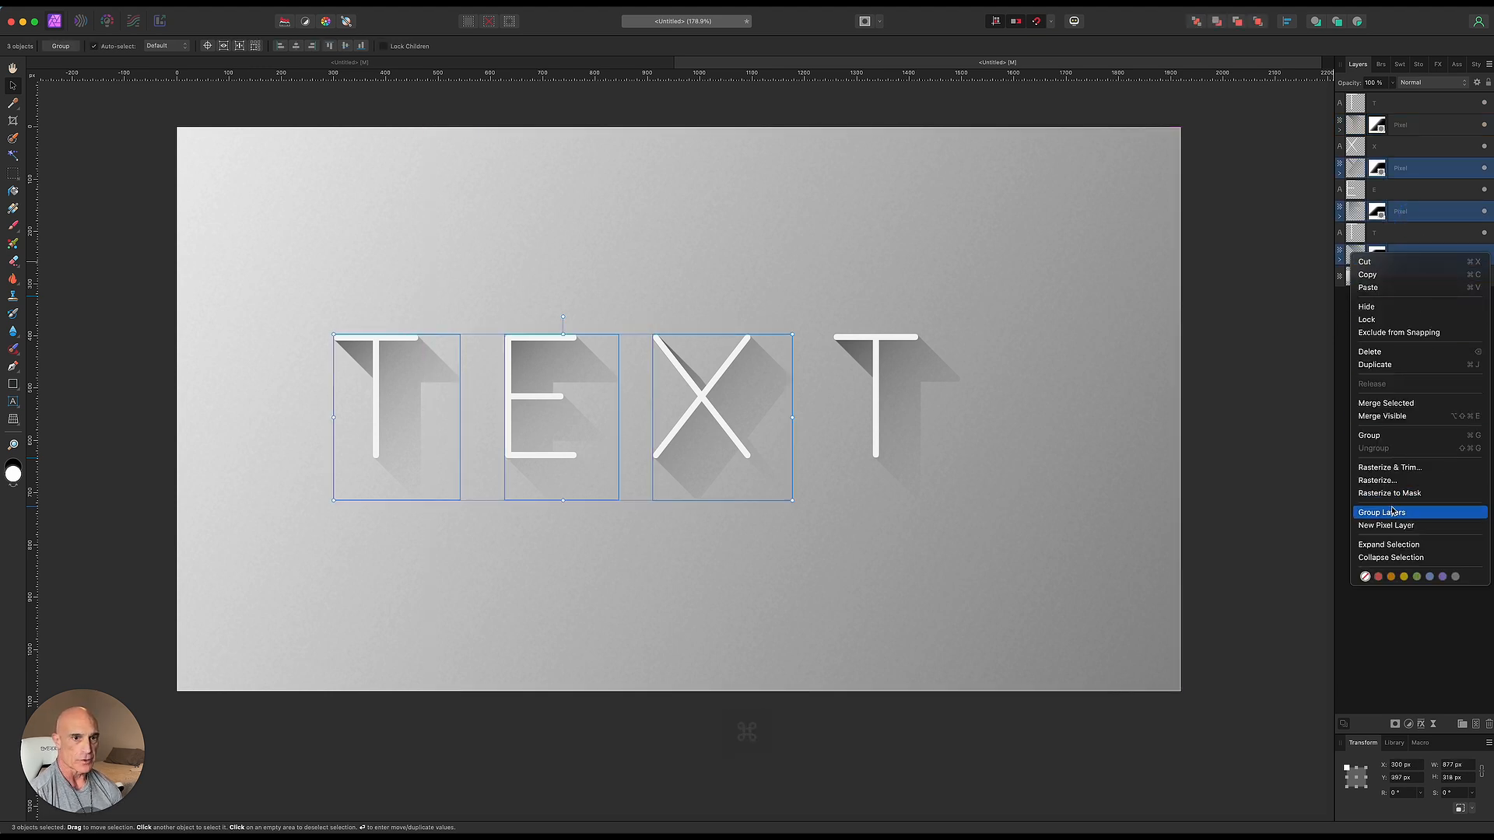
click(1379, 437)
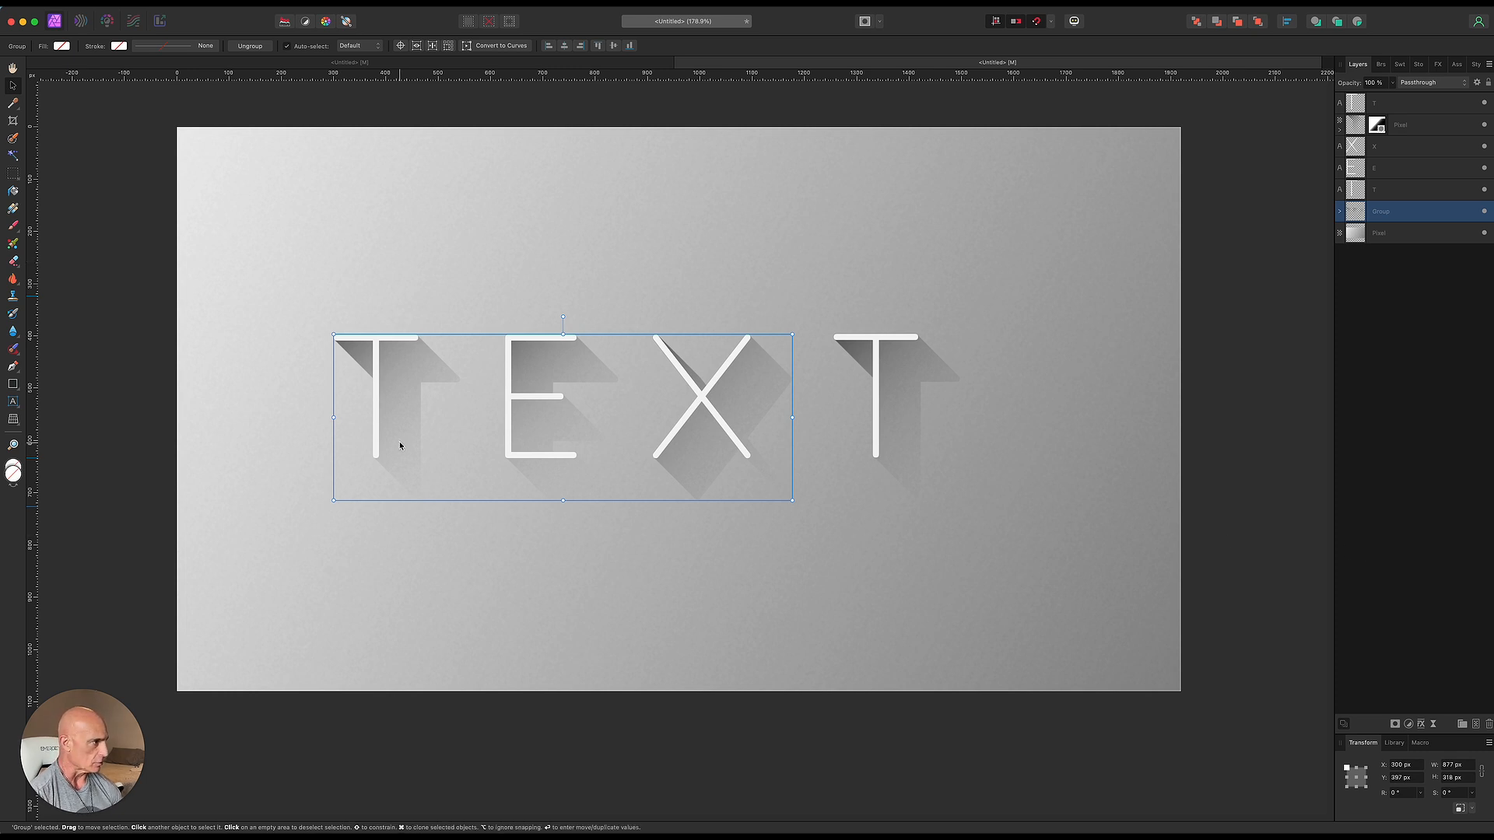
click(1433, 725)
click(1431, 731)
drag(1139, 777, 1159, 779)
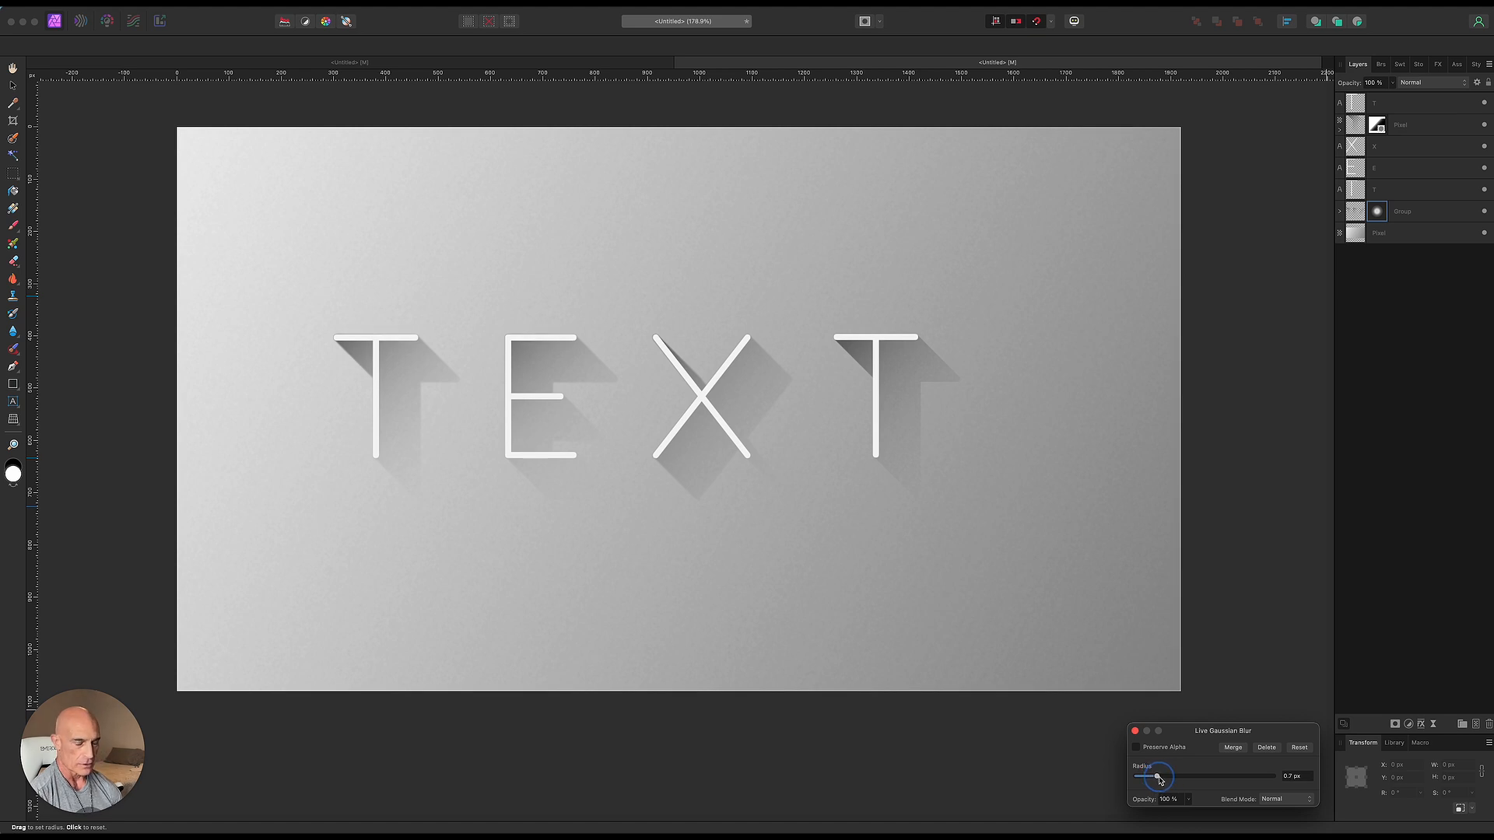
key(super+z)
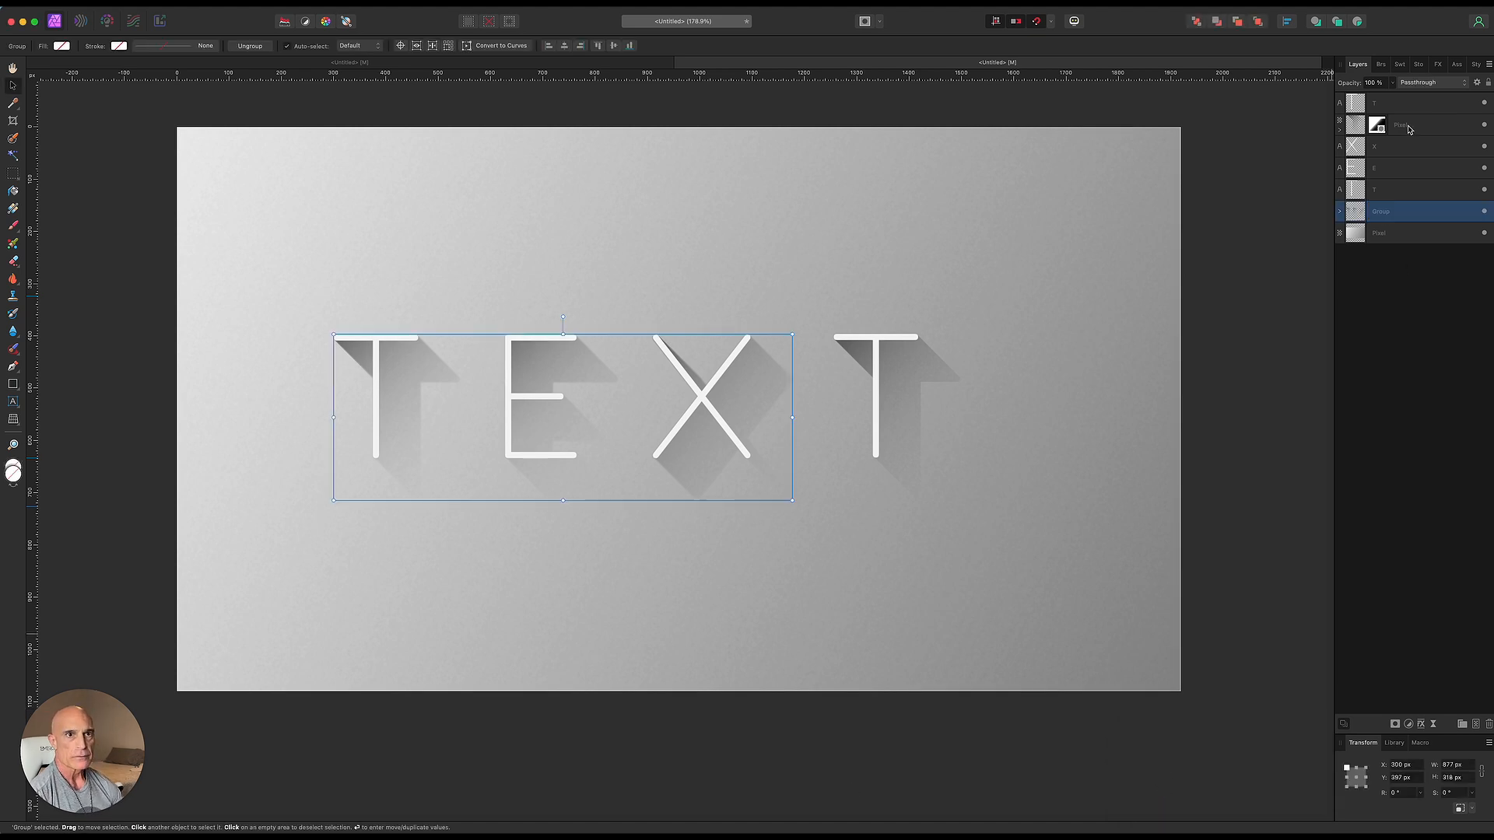
- Move the last T's shadow into the shadow group and apply a Live Gaussian Blur of 0.8 px to the group
drag(1437, 126, 1436, 212)
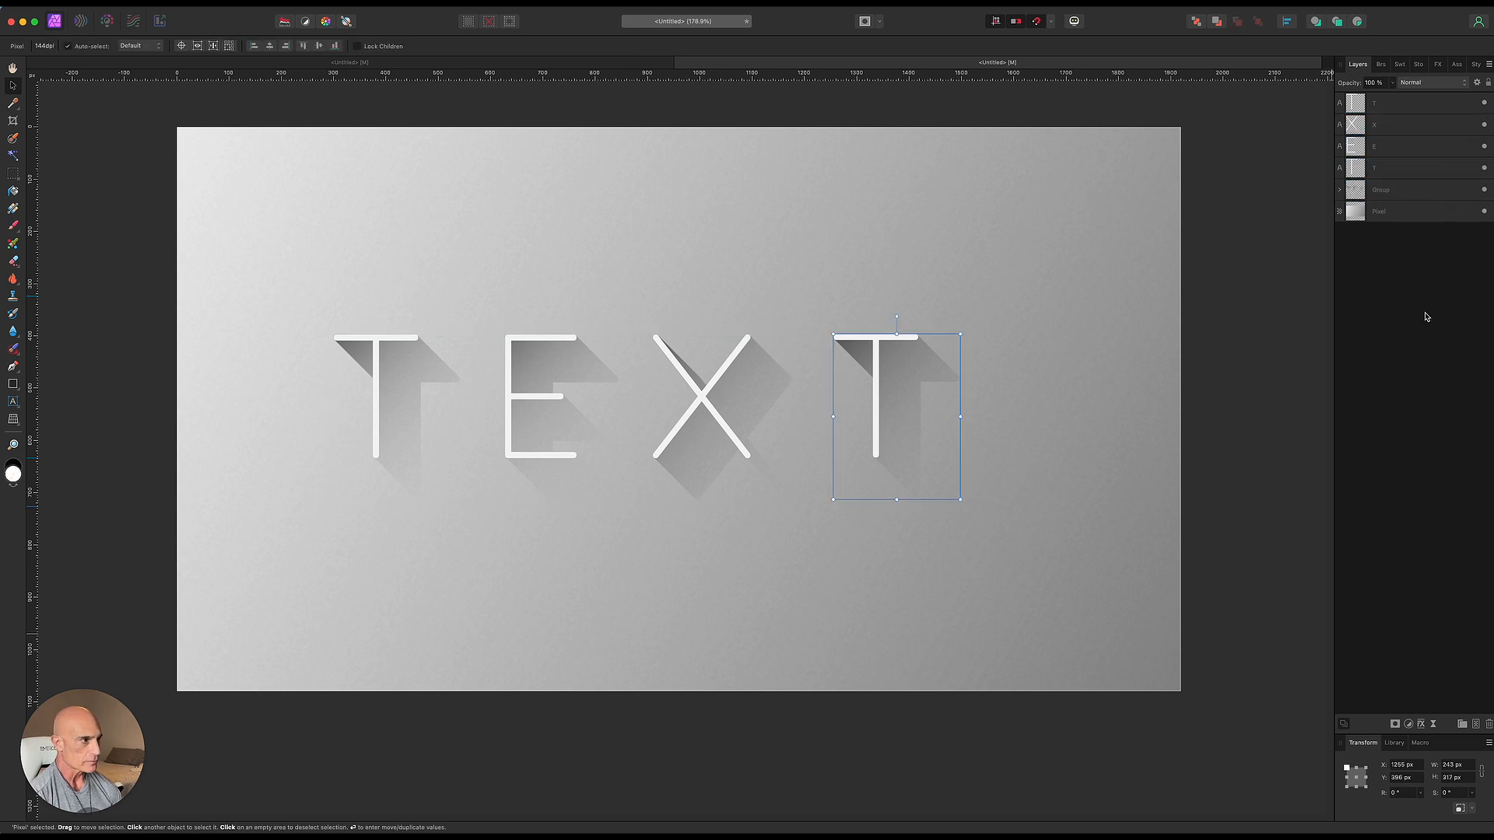
click(1424, 192)
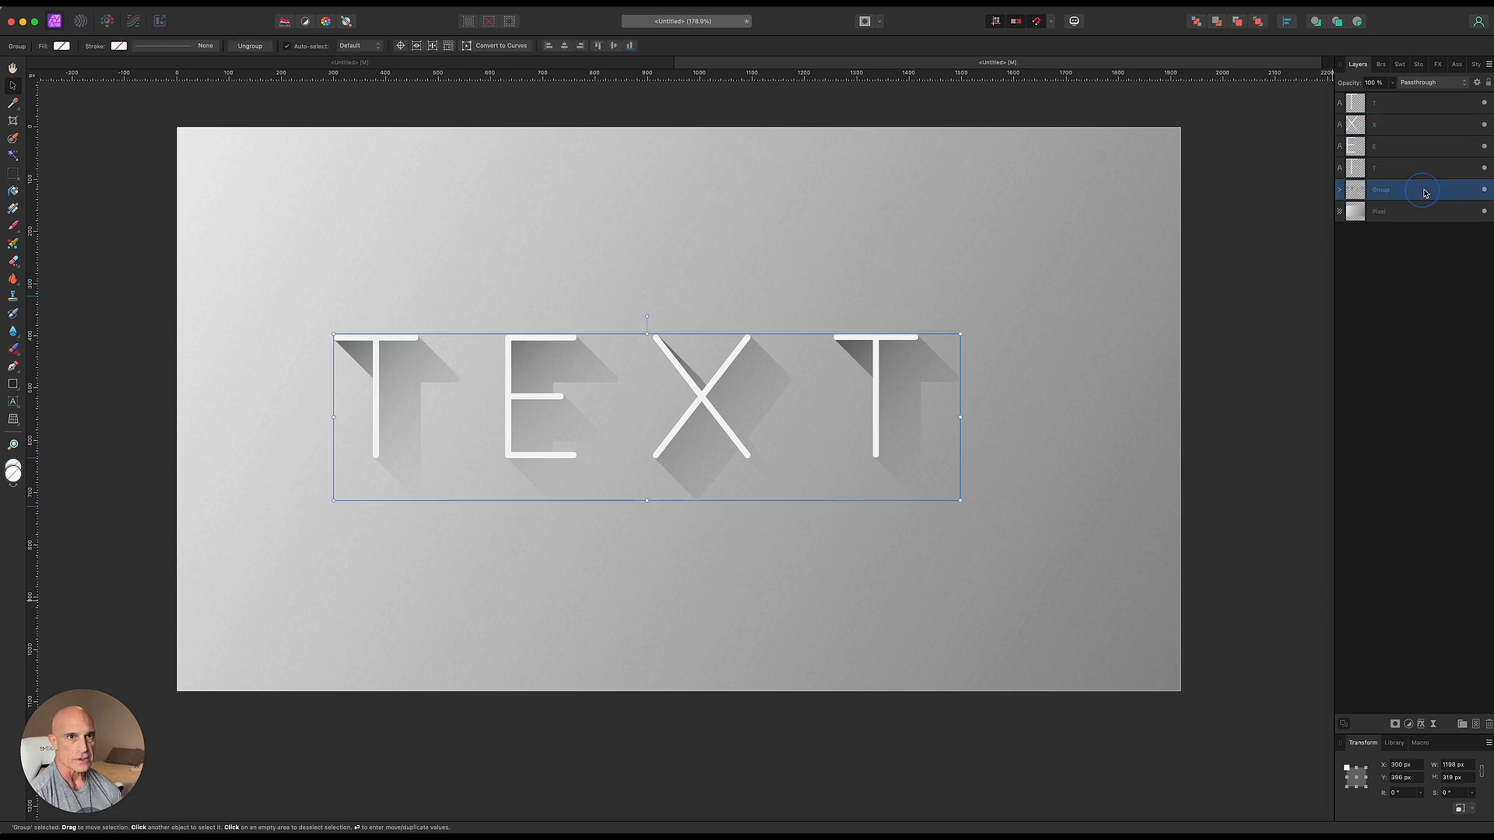
click(1433, 725)
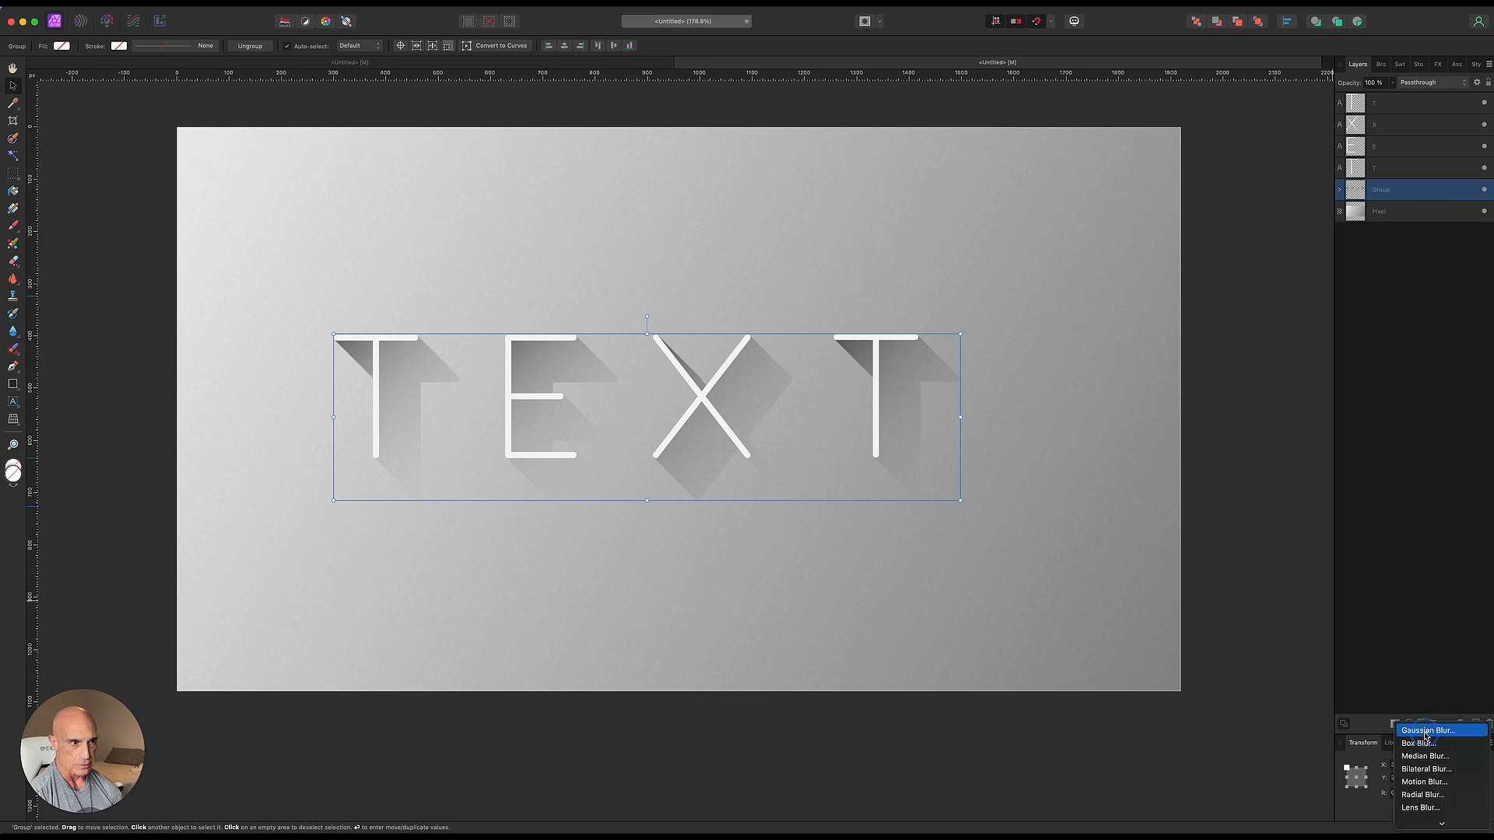
click(1426, 731)
drag(1150, 777, 1161, 781)
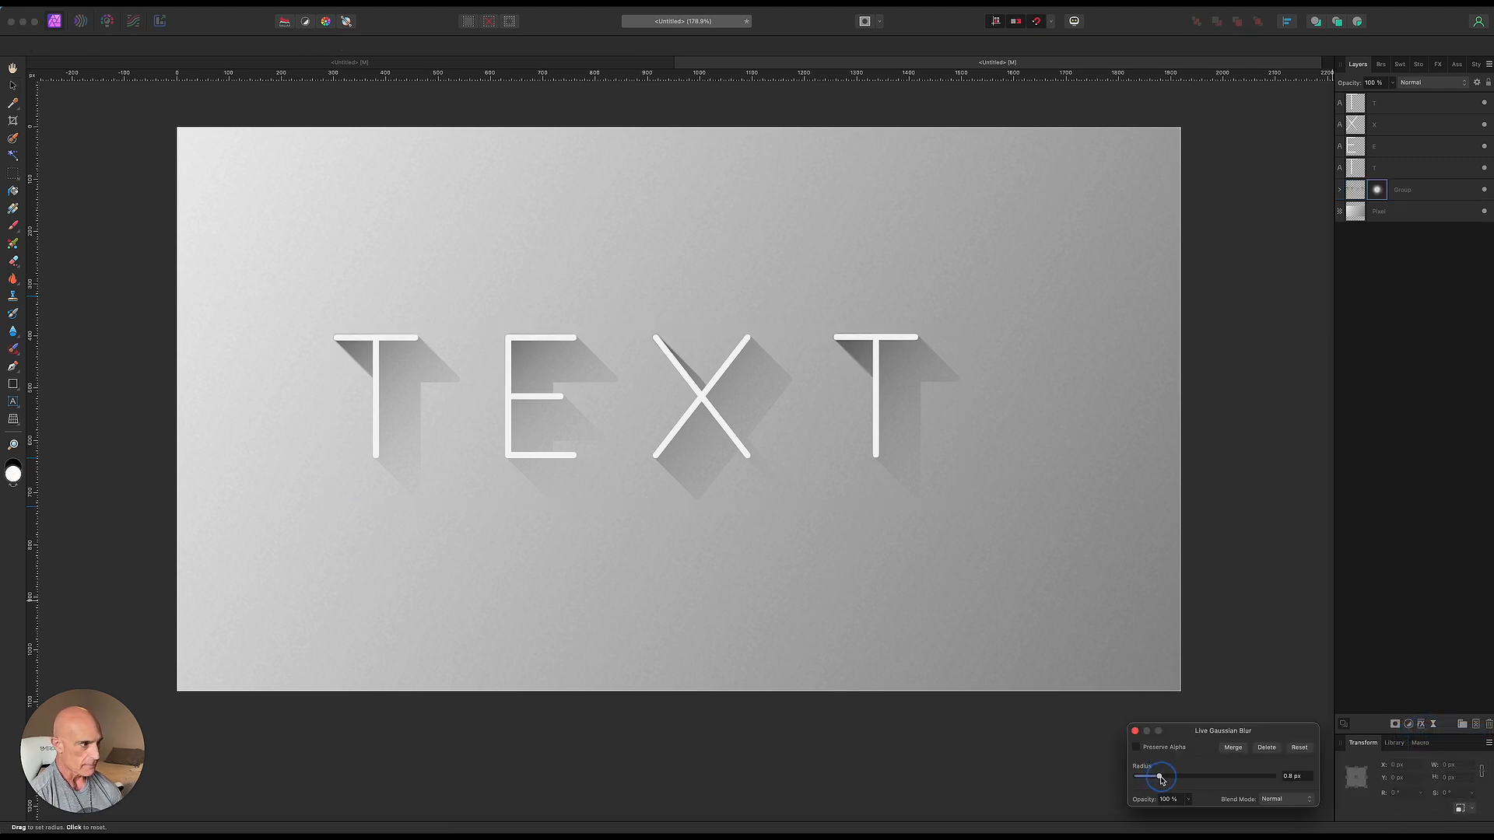
click(1134, 731)
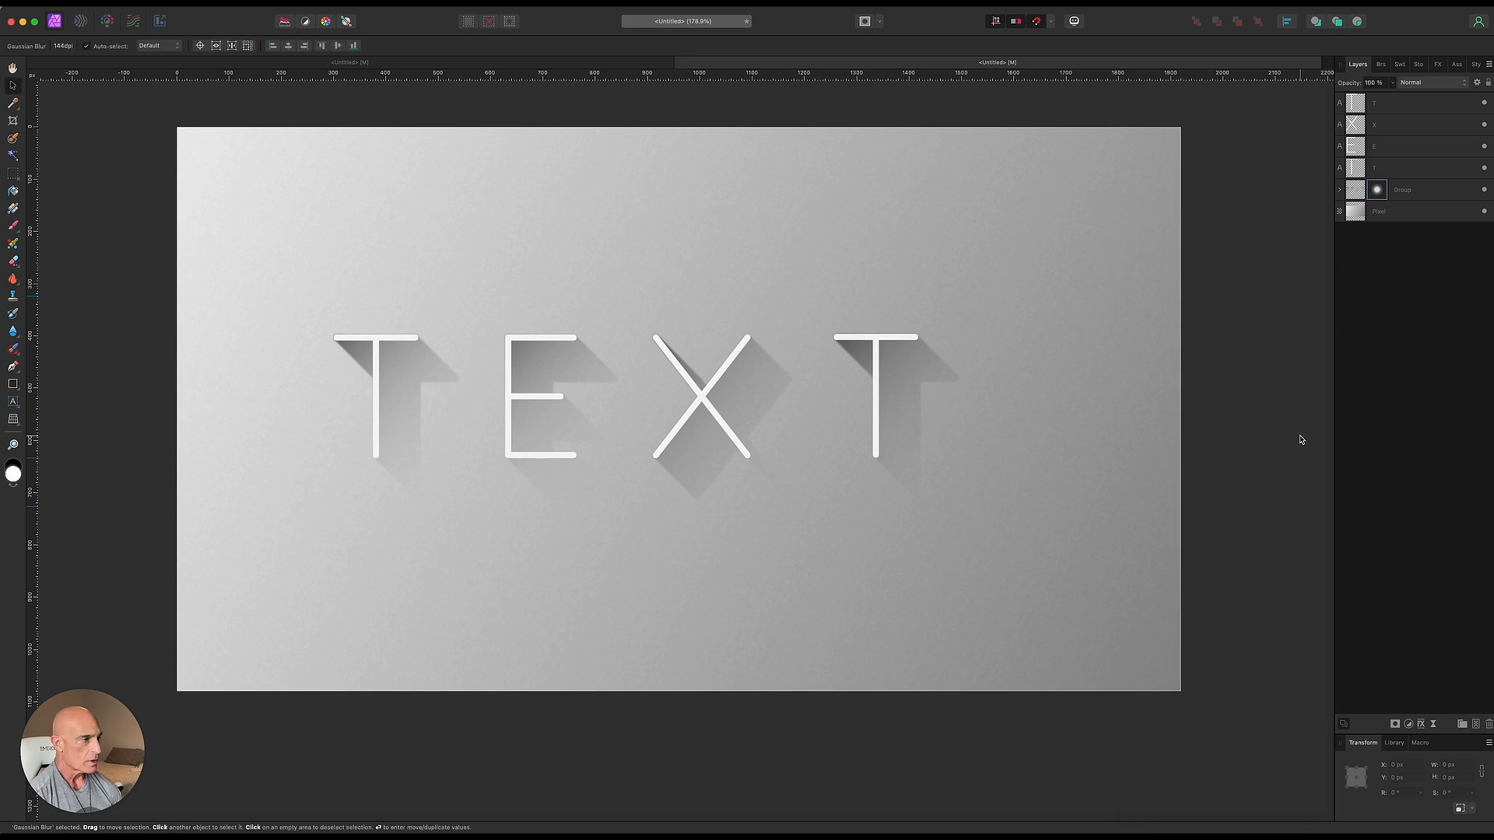
- Select the four white letter layers and group them
click(1400, 109)
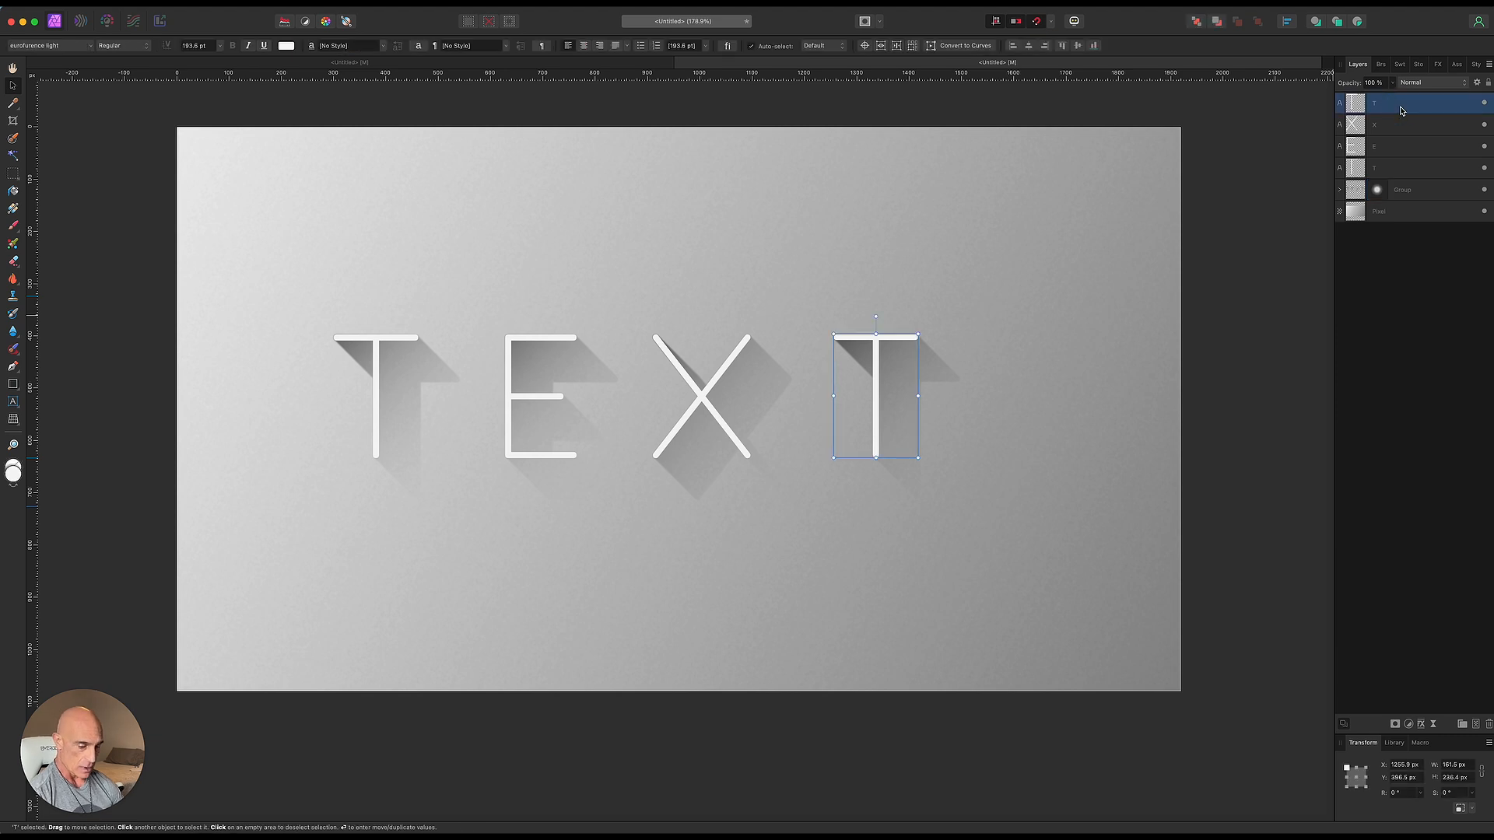
shift+click(1402, 168)
right_click(1402, 170)
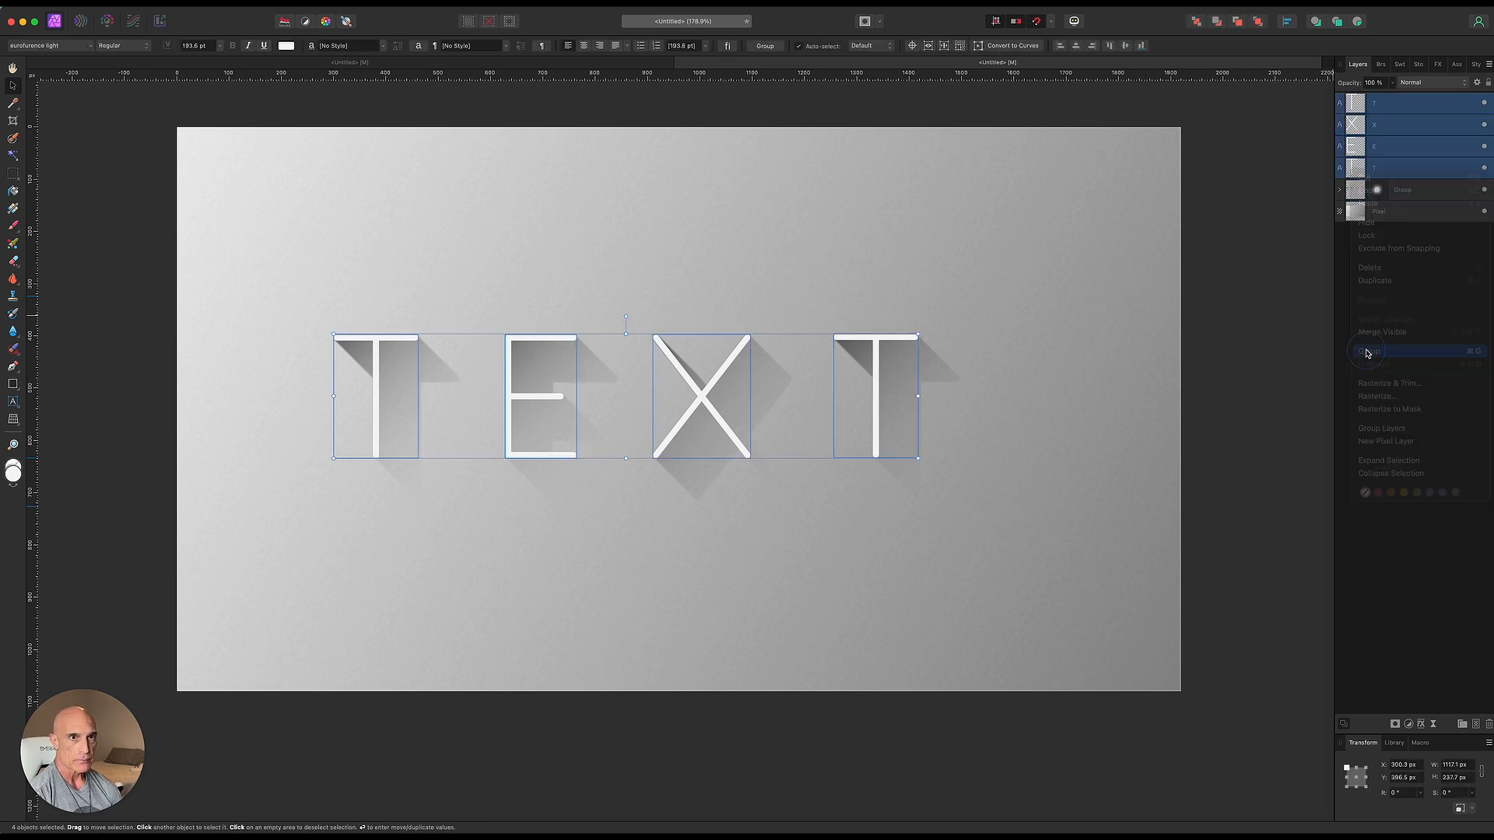
click(1379, 348)
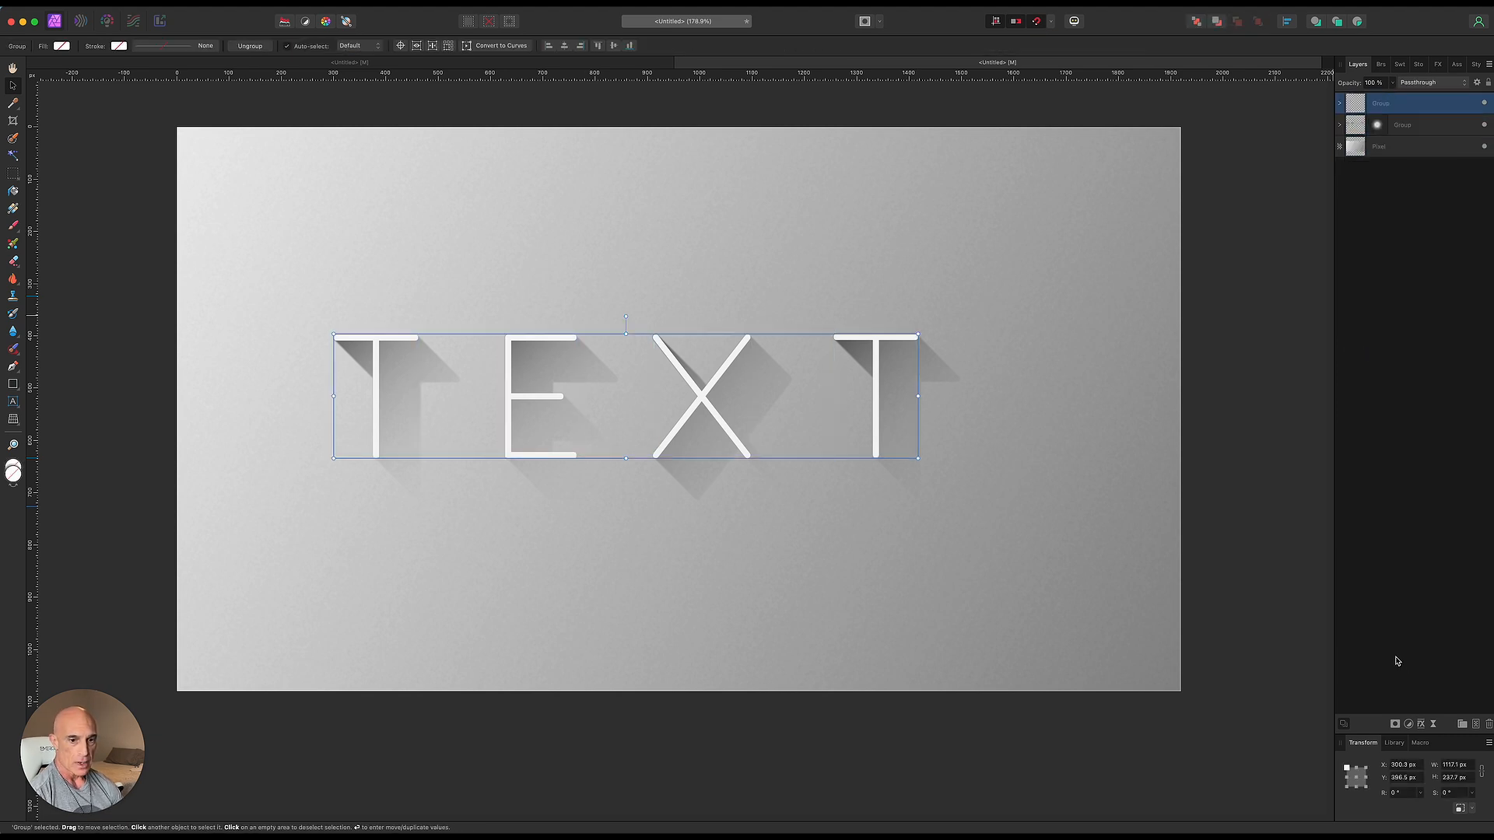
- Add a mask to the letters group and fade it with a vertical gradient from the letters' top edge downward
click(1395, 725)
key(g)
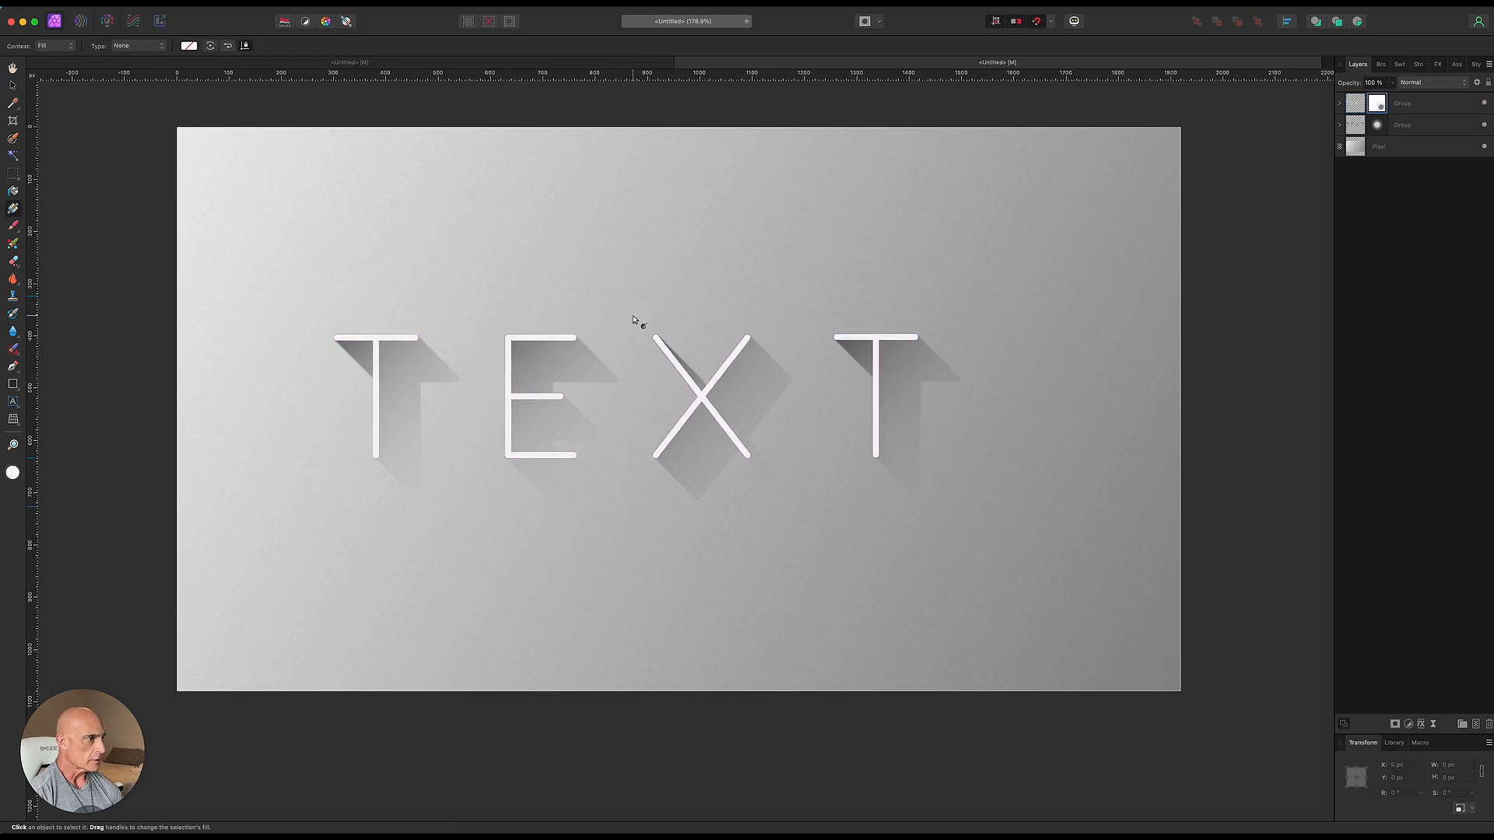
mouse_move(653, 336)
mouse_down()
mouse_move(640, 444)
mouse_move(653, 483)
mouse_move(640, 417)
mouse_move(653, 319)
mouse_up()
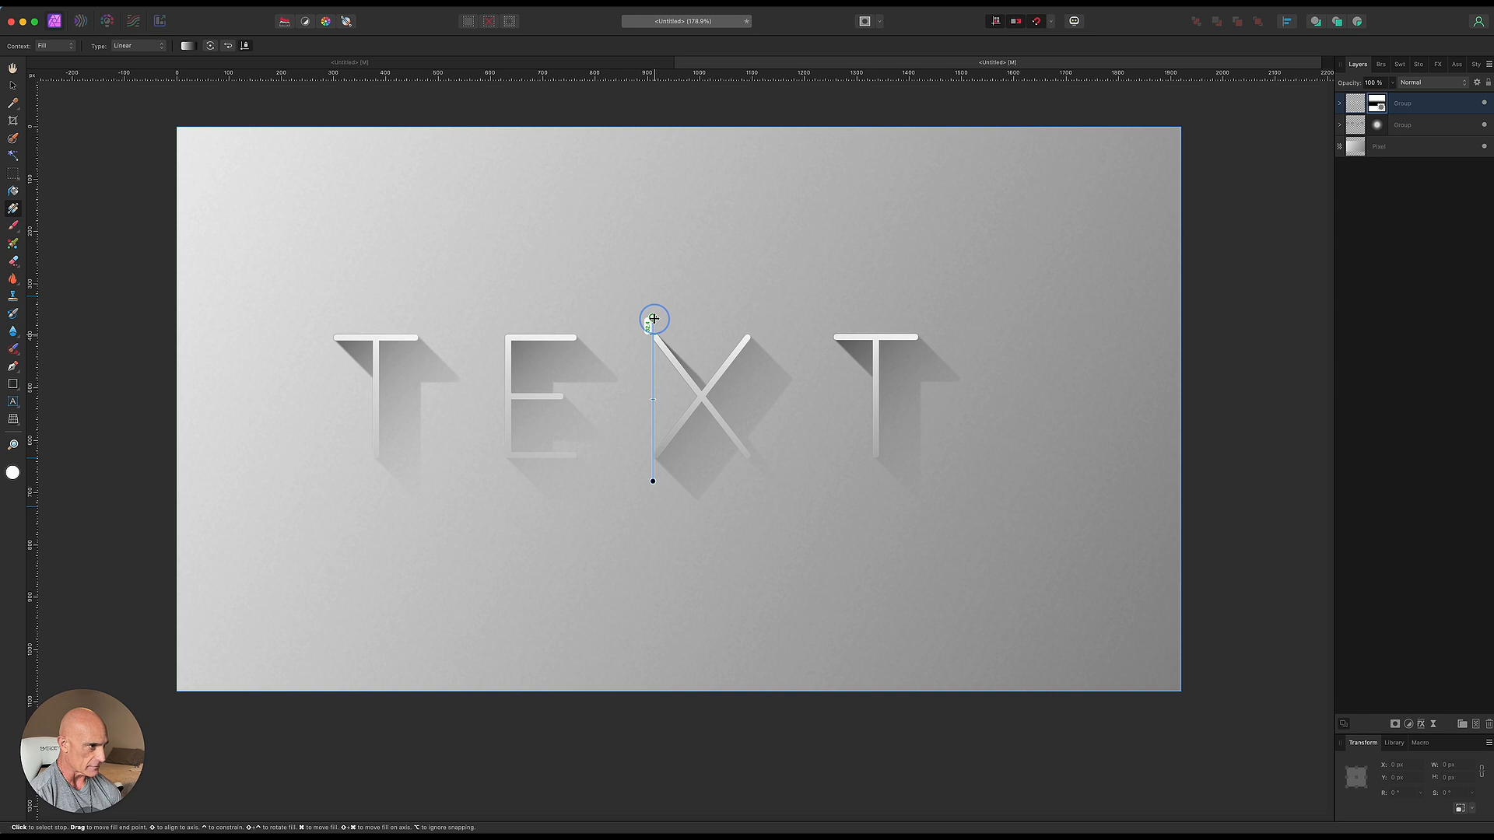
drag(654, 319, 654, 319)
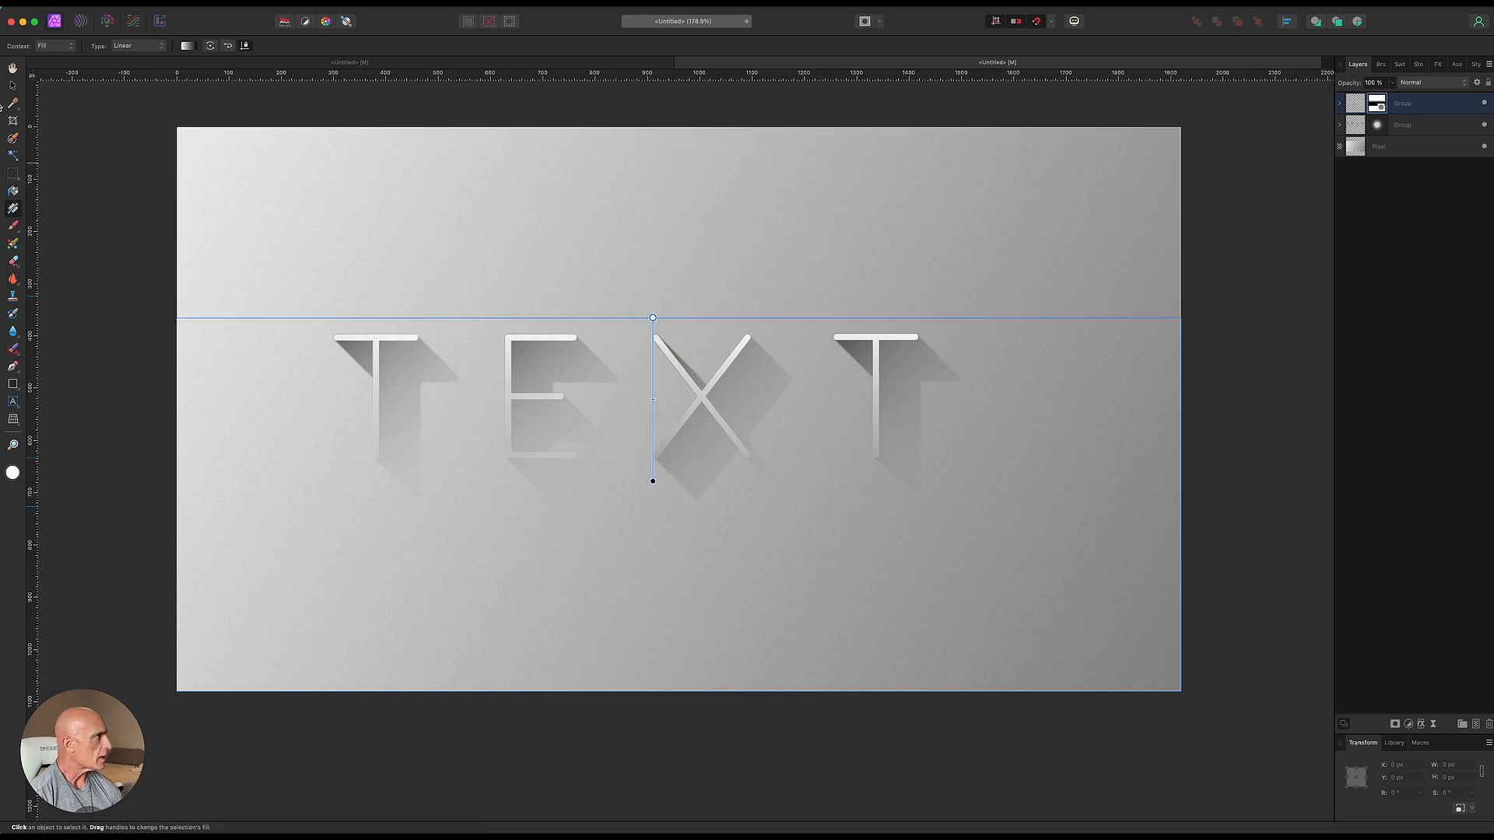
click(15, 87)
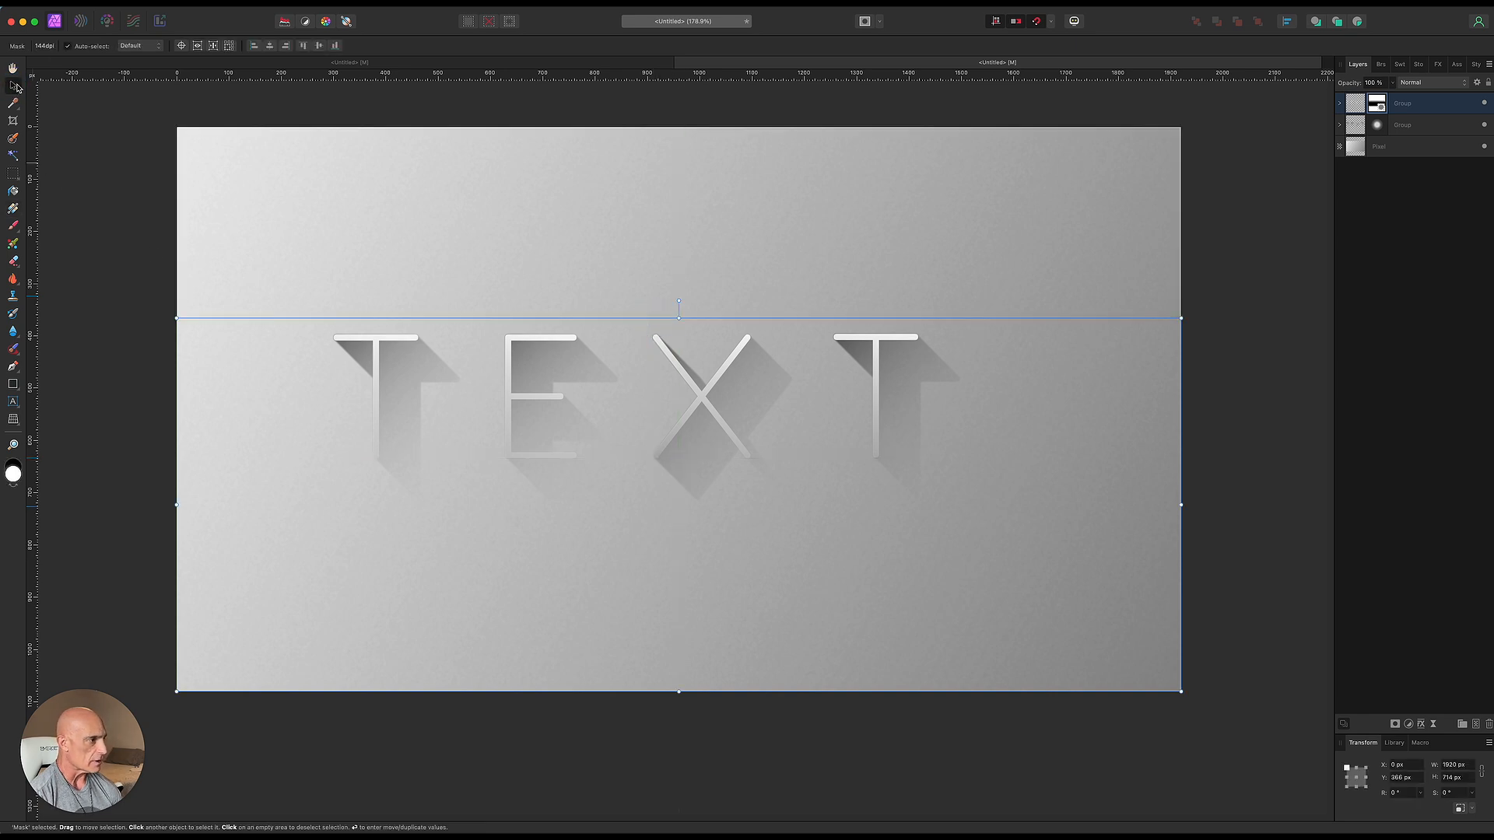
click(110, 233)
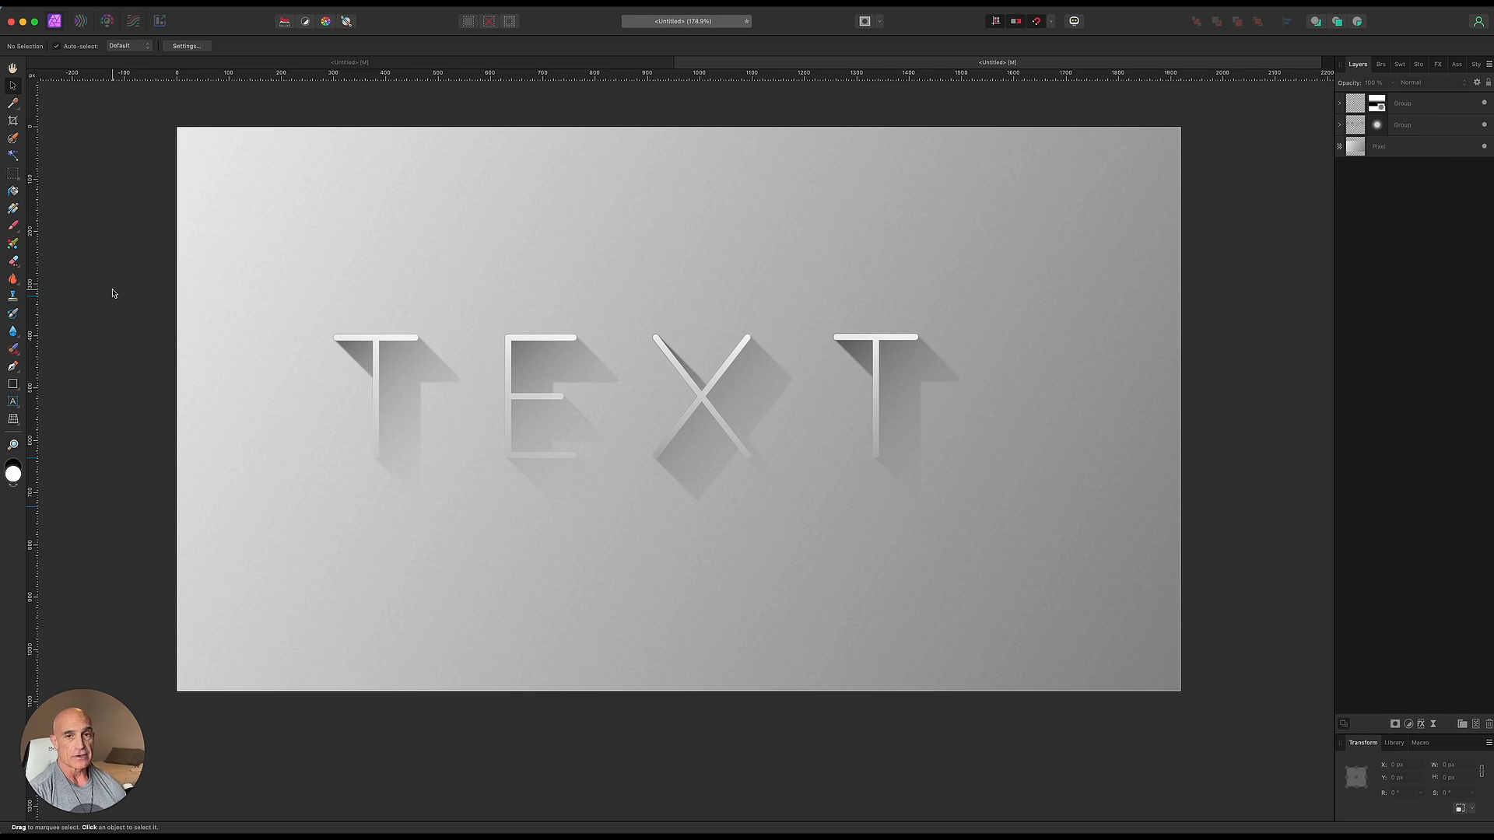